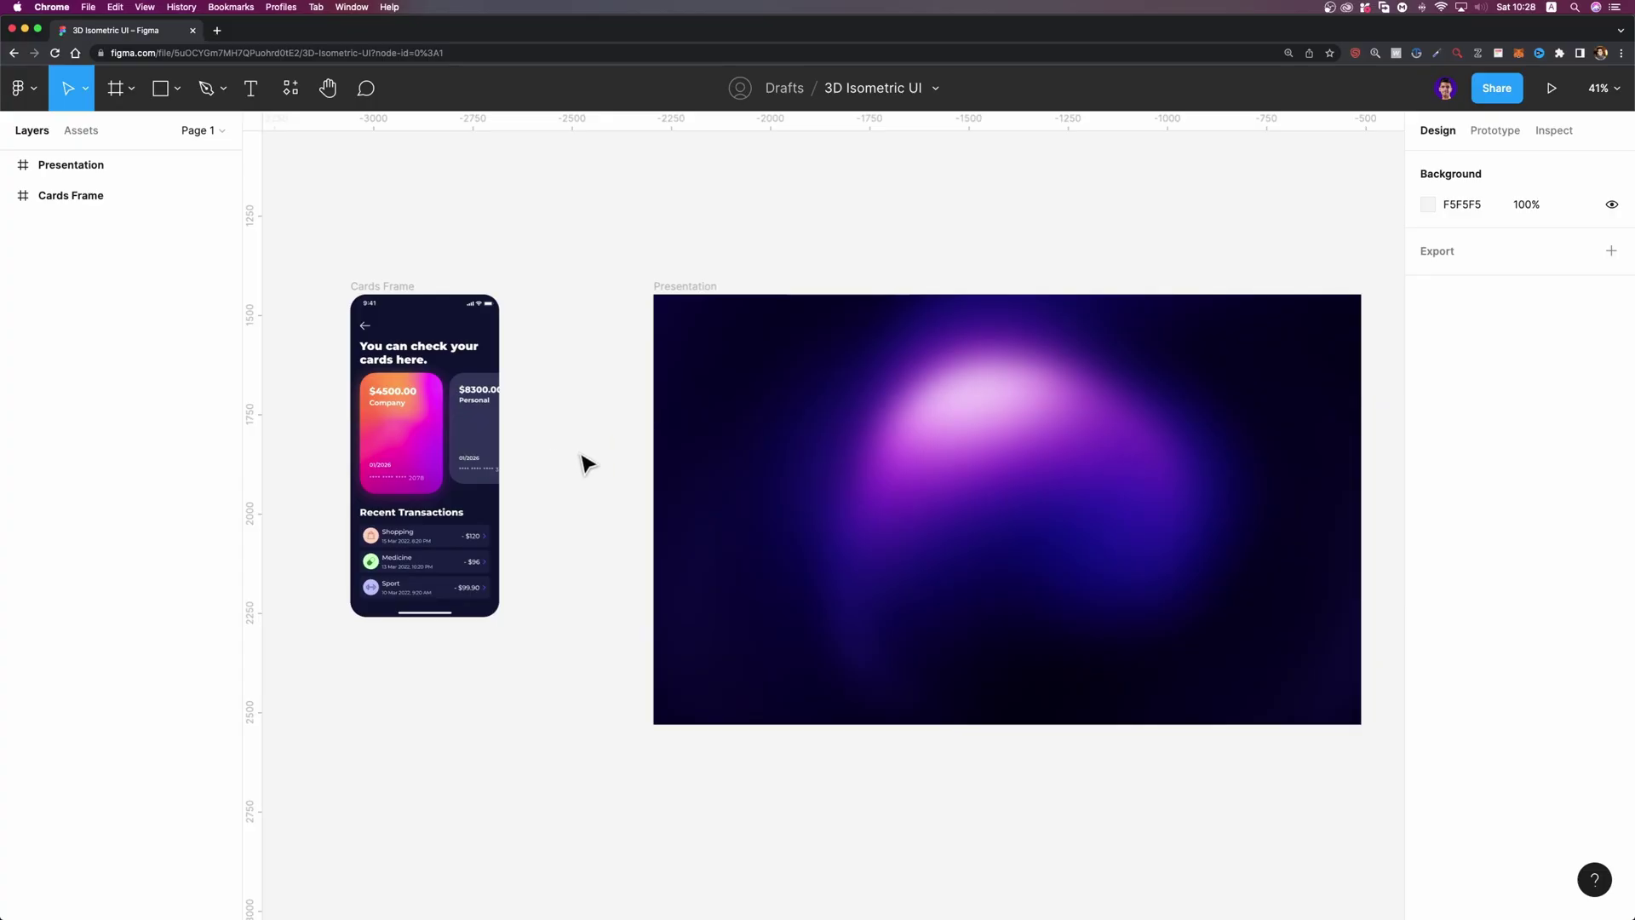
# Examine the Cards Frame screen design and the Presentation frame beside it
pyautogui.hscroll(-10, 586, 460)
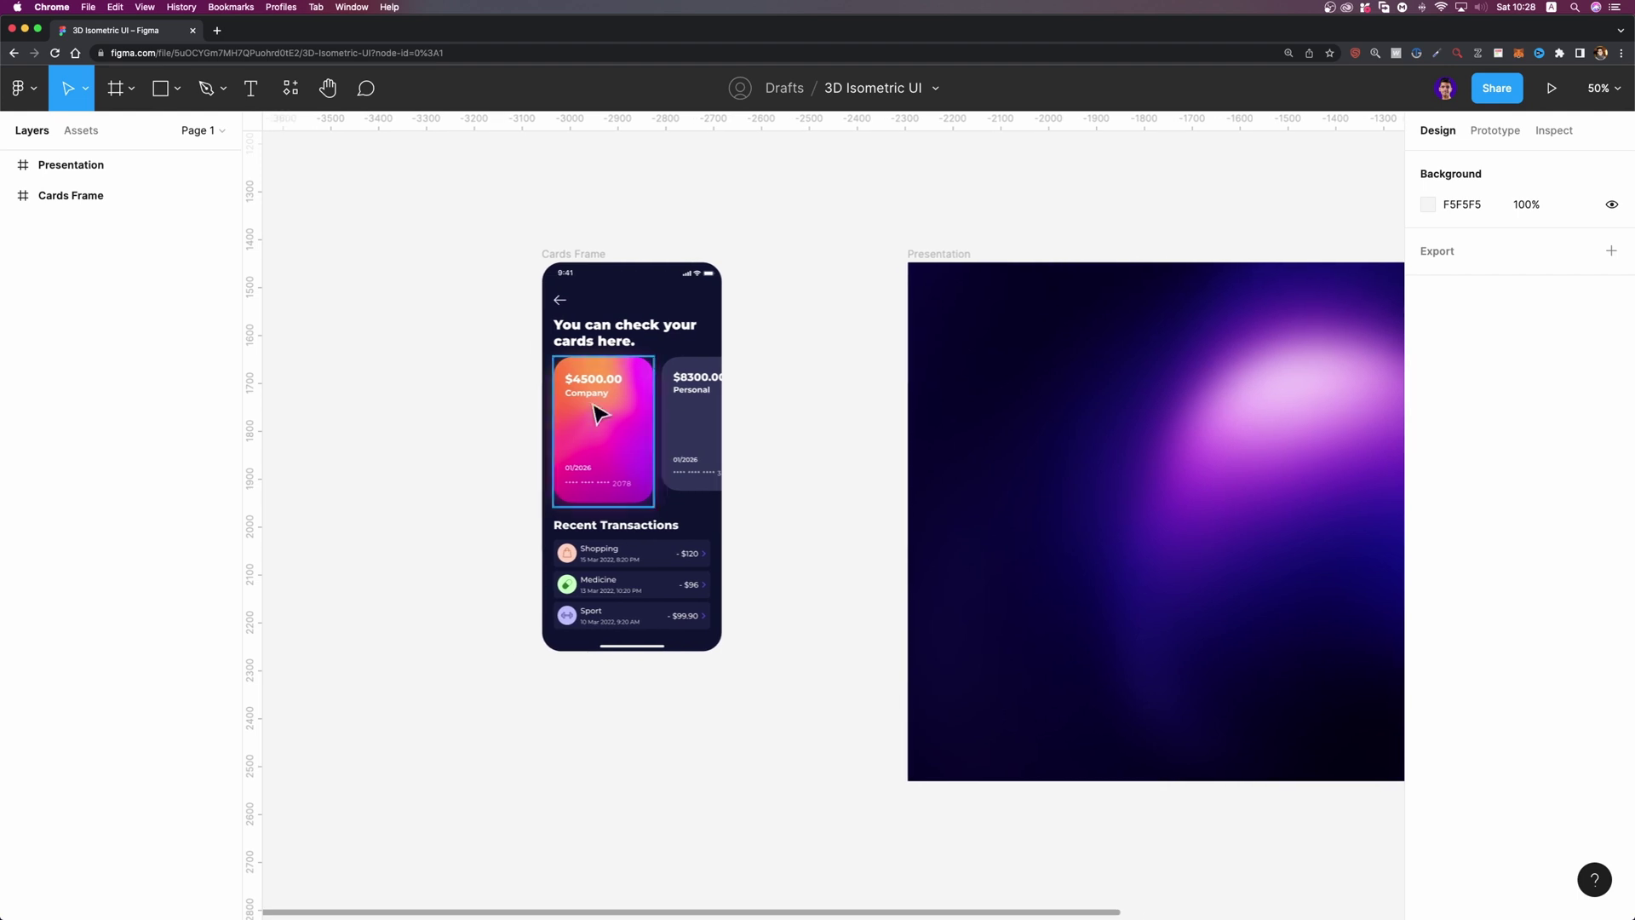
pyautogui.scroll(3, 528, 457)
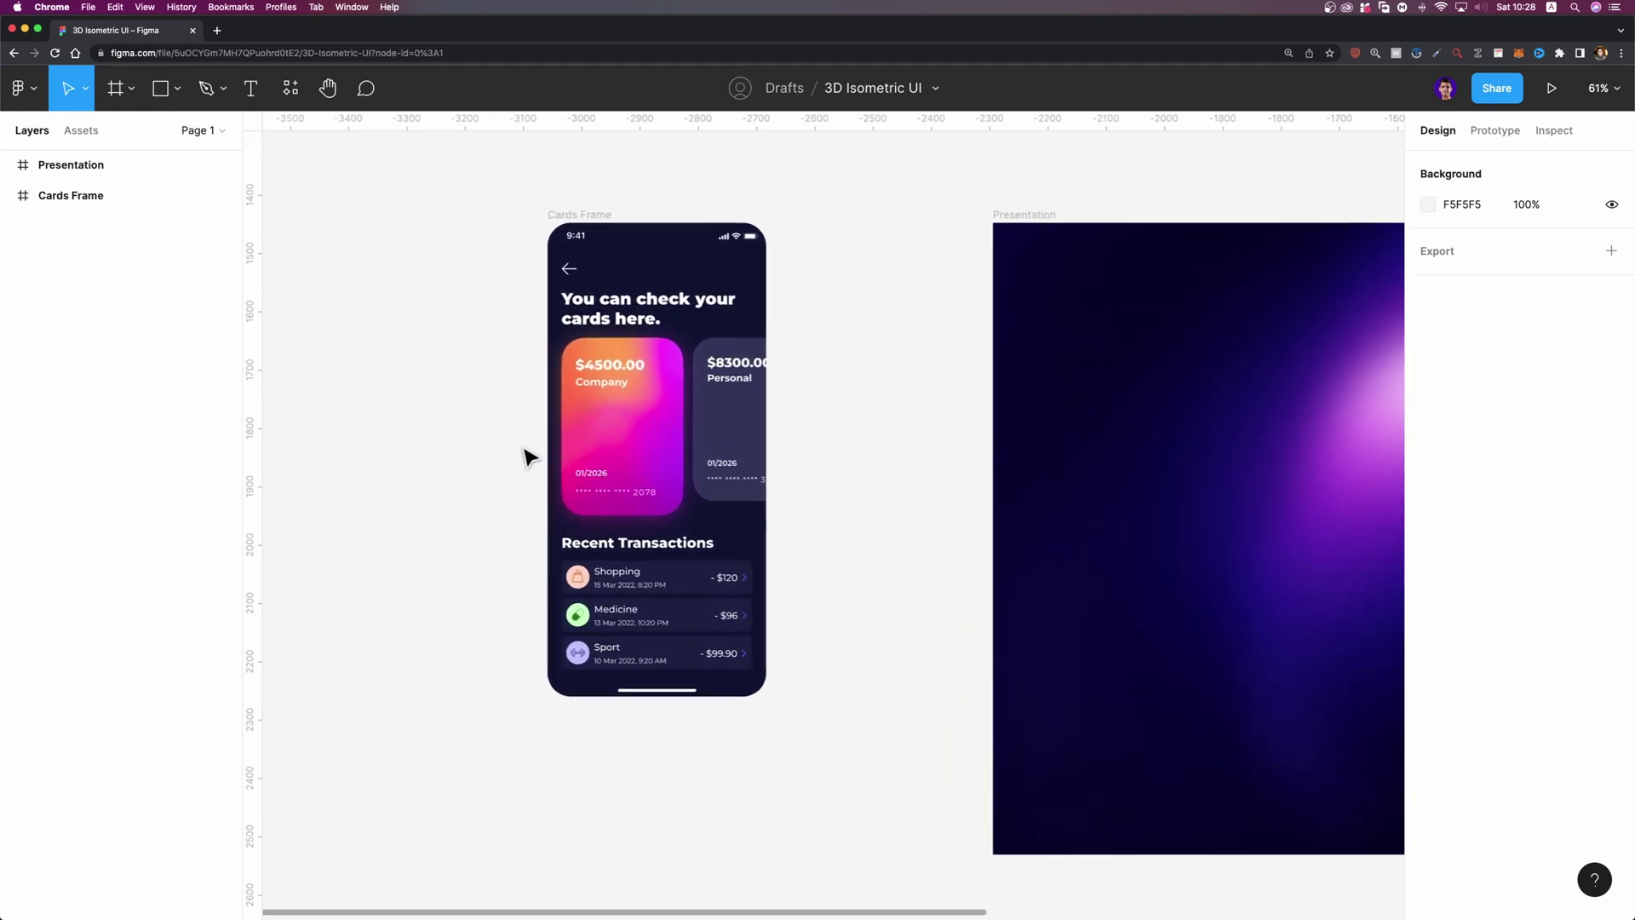
pyautogui.click(565, 214)
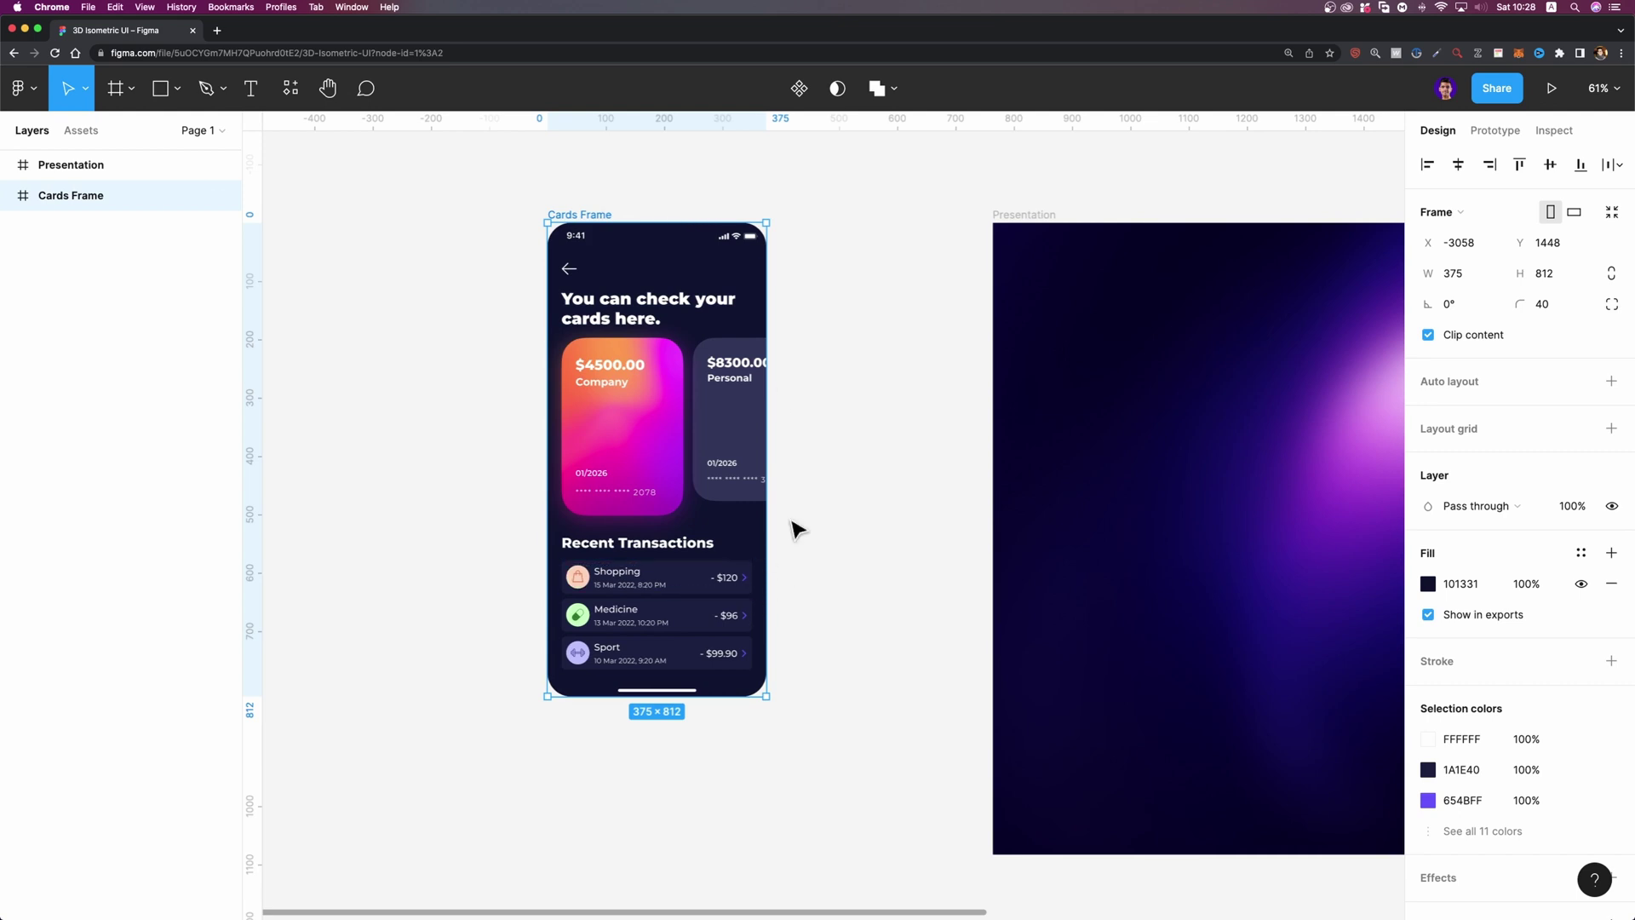
pyautogui.scroll(-3, 792, 529)
pyautogui.hscroll(5, 982, 471)
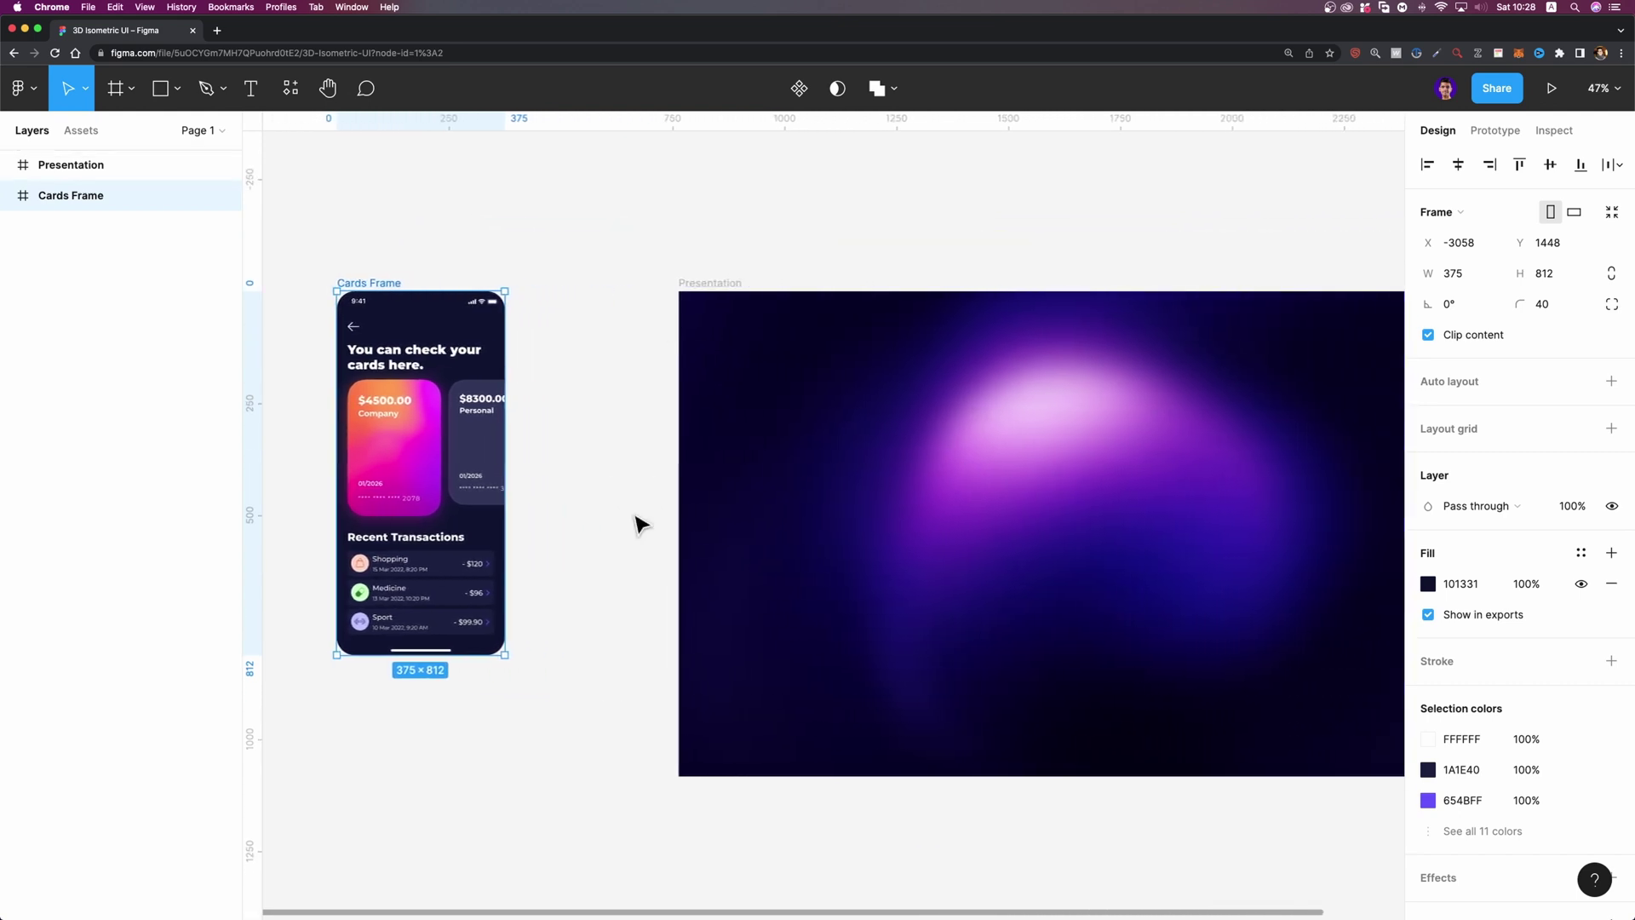
pyautogui.scroll(2, 862, 461)
pyautogui.hscroll(-5, 843, 364)
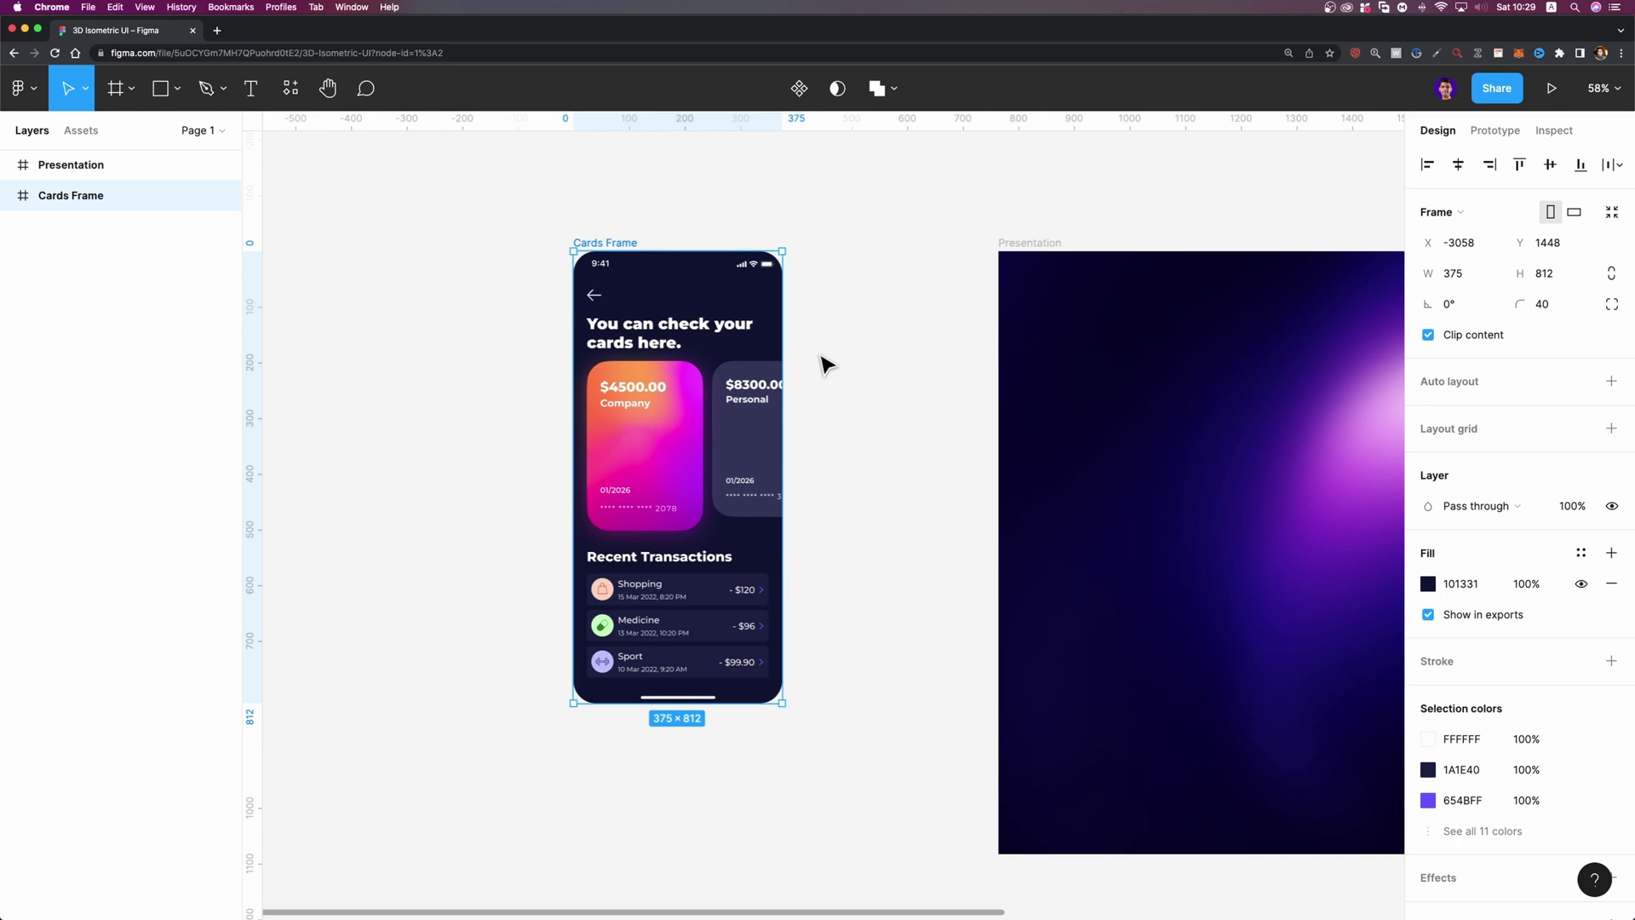
pyautogui.scroll(3, 821, 361)
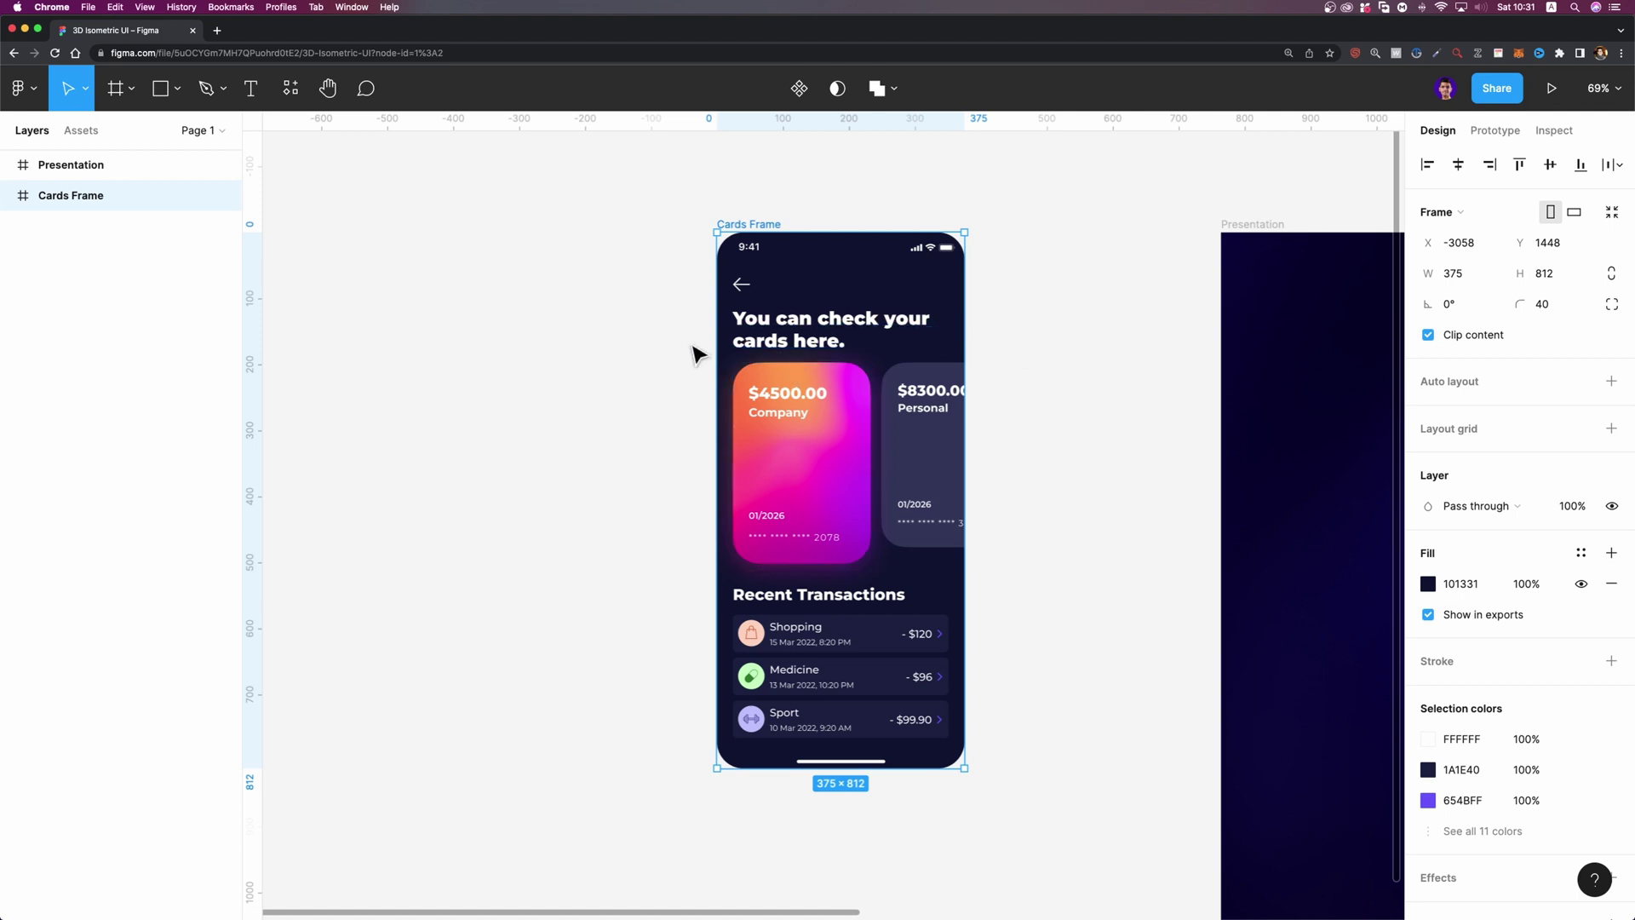
# Draw a 376 × 812 rectangle covering the Cards Frame and place it beneath all the frame's other layers
pyautogui.click(9, 195)
pyautogui.click(176, 94)
pyautogui.click(158, 135)
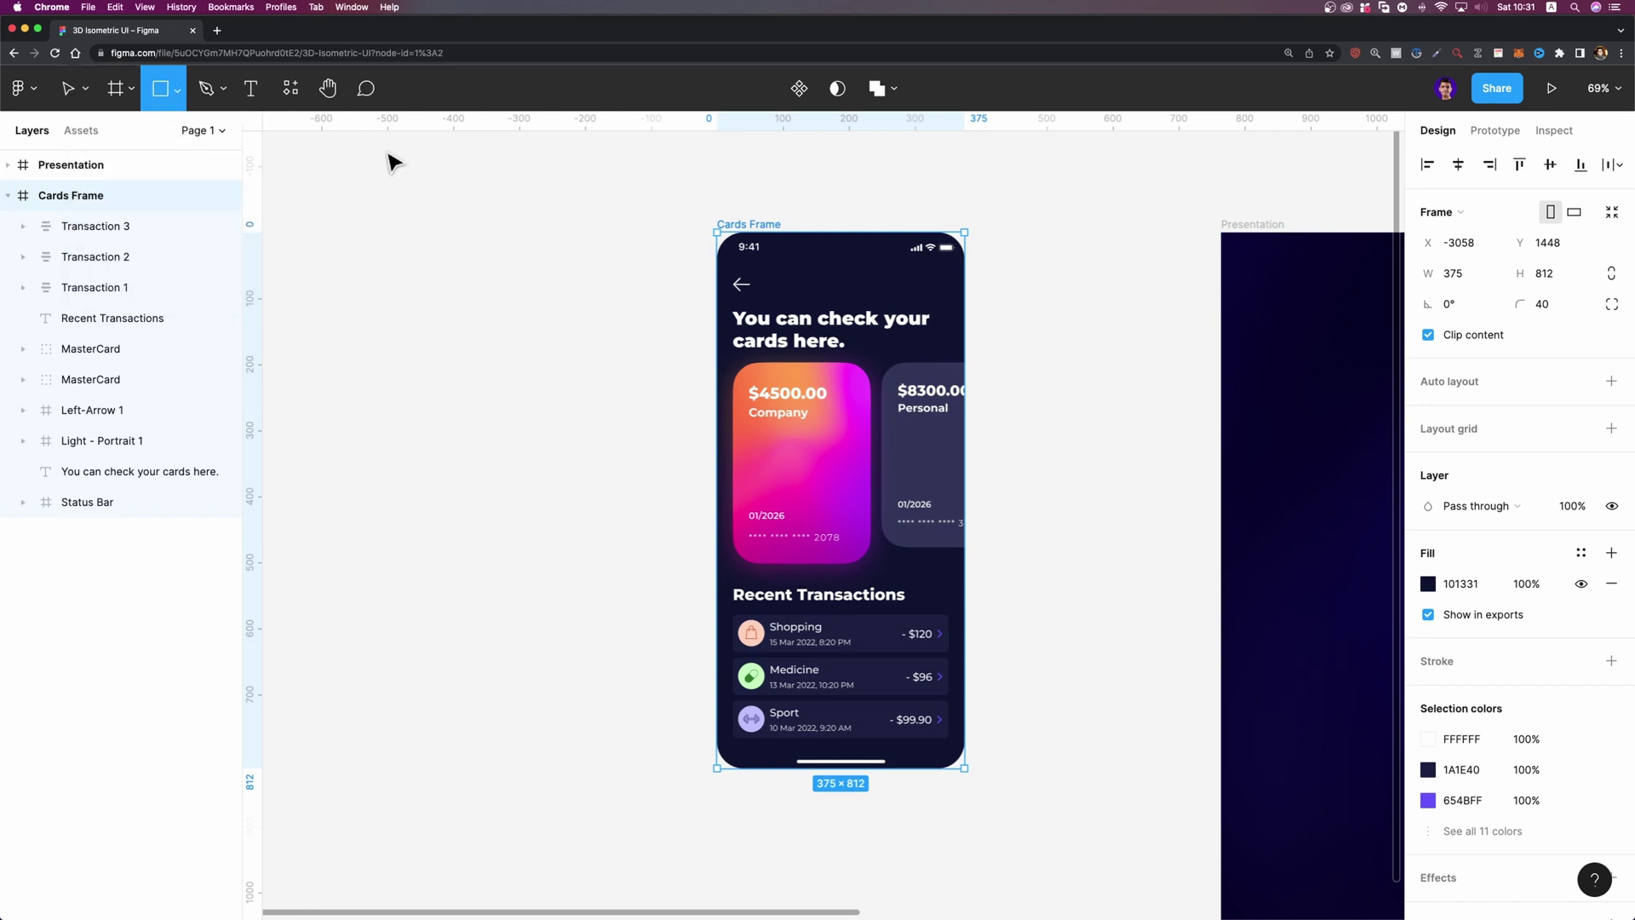
pyautogui.moveTo(717, 233)
pyautogui.mouseDown()
pyautogui.moveTo(901, 426)
pyautogui.moveTo(956, 622)
pyautogui.moveTo(965, 769)
pyautogui.mouseUp()
pyautogui.moveTo(95, 539)
pyautogui.mouseDown()
pyautogui.moveTo(11, 501)
pyautogui.moveTo(76, 544)
pyautogui.mouseUp()
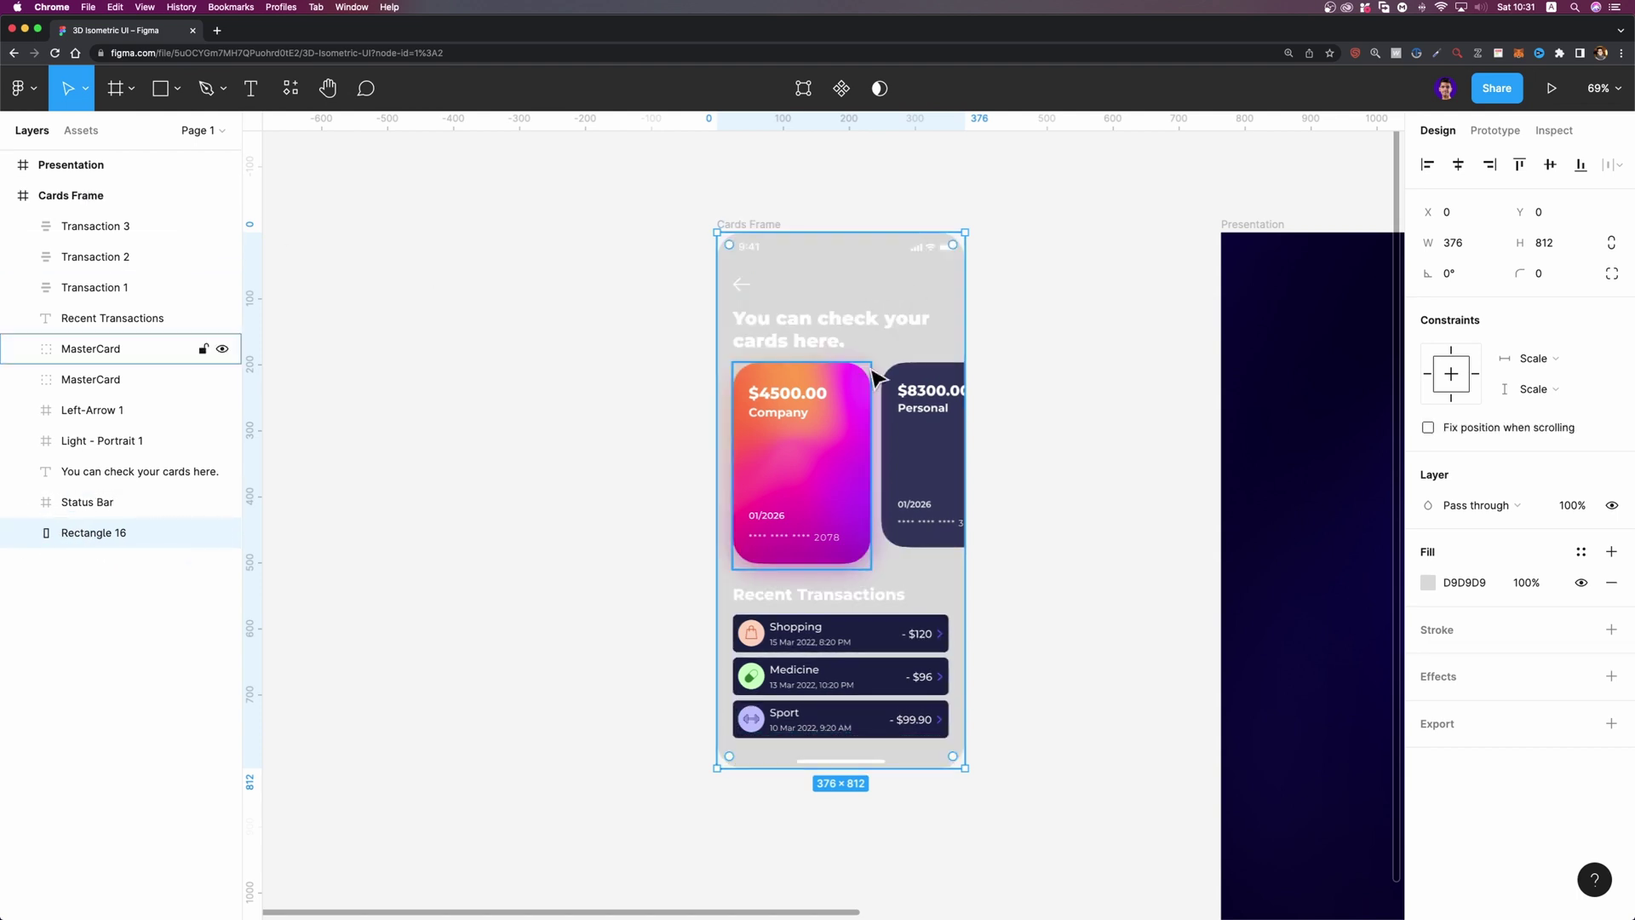
# Hide the new background rectangle in the Cards Frame and rename its layer BG
pyautogui.click(223, 533)
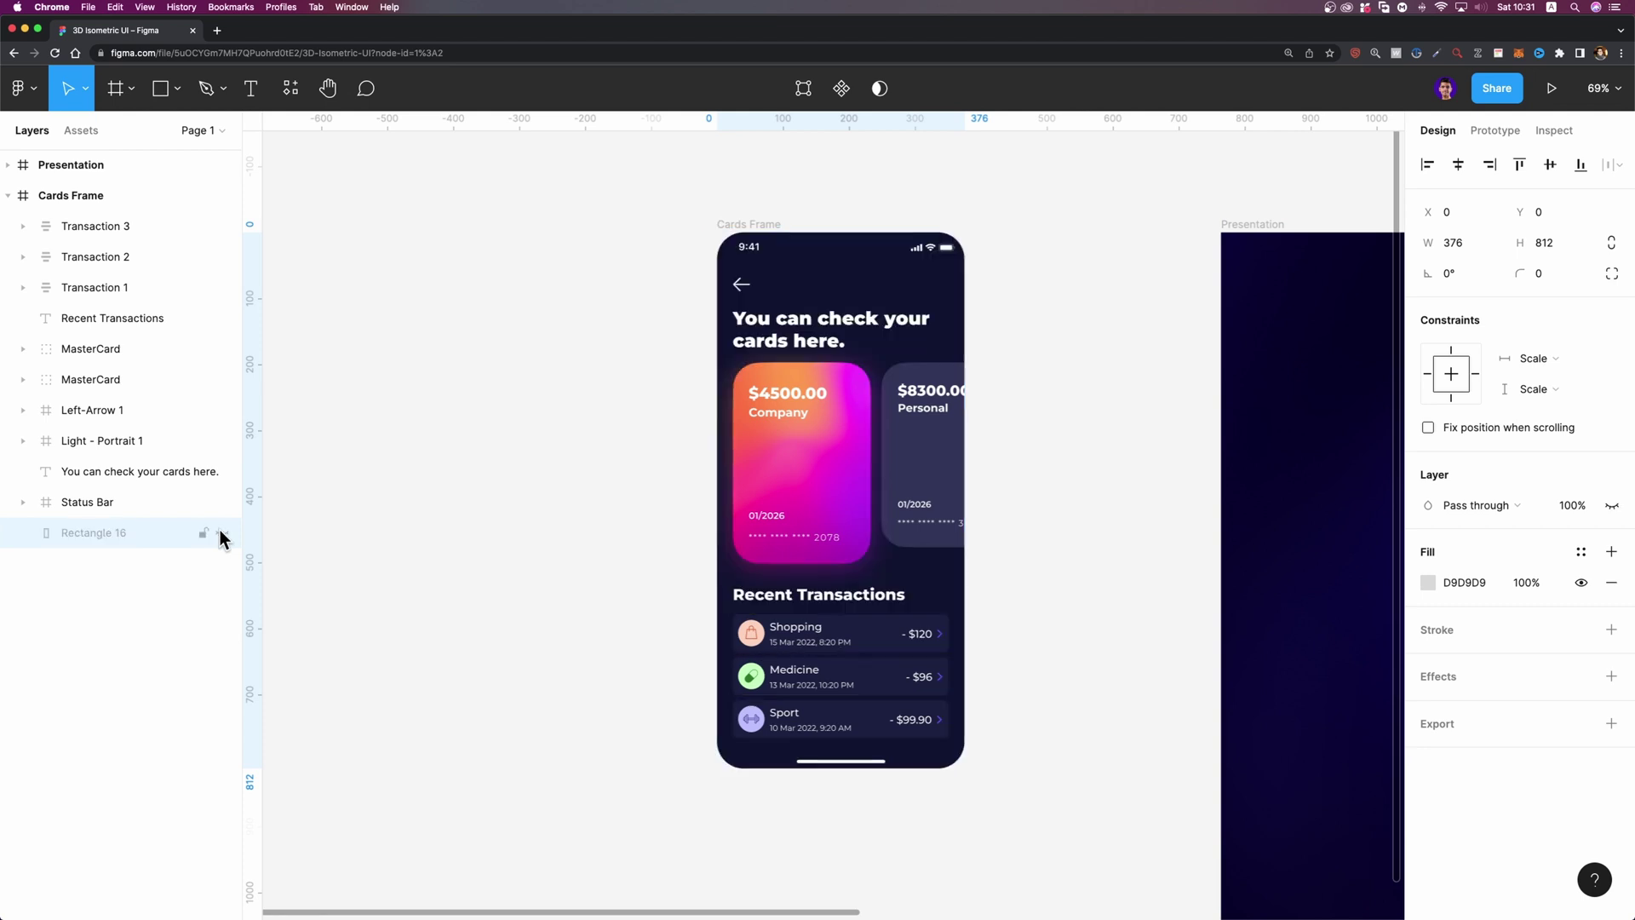
pyautogui.doubleClick(116, 529)
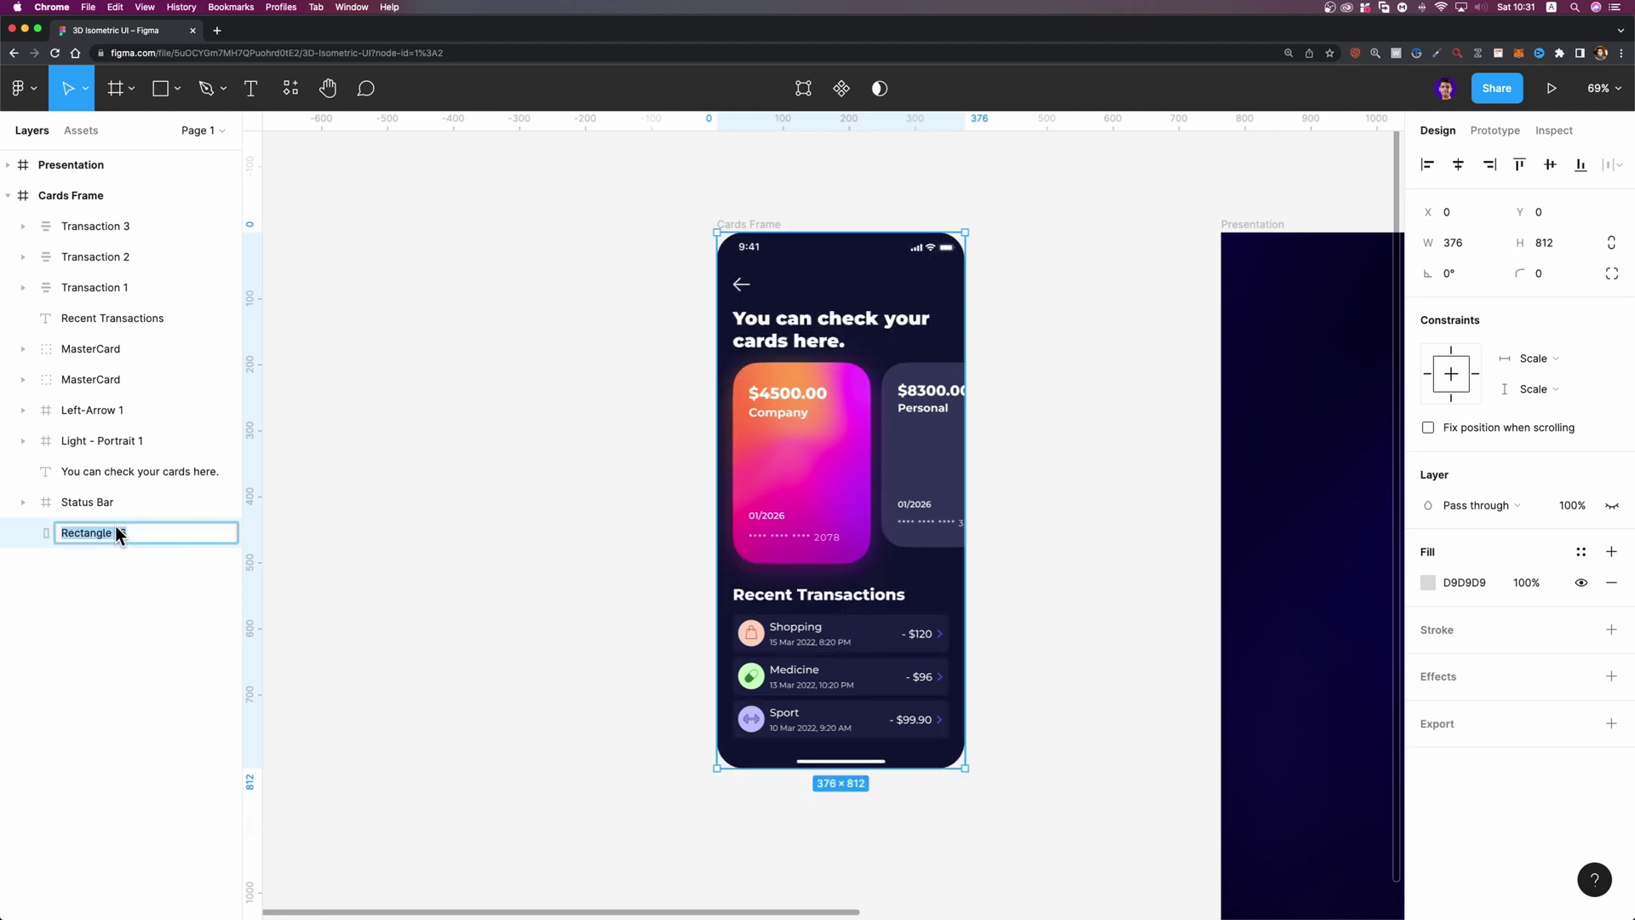
pyautogui.press('Return')
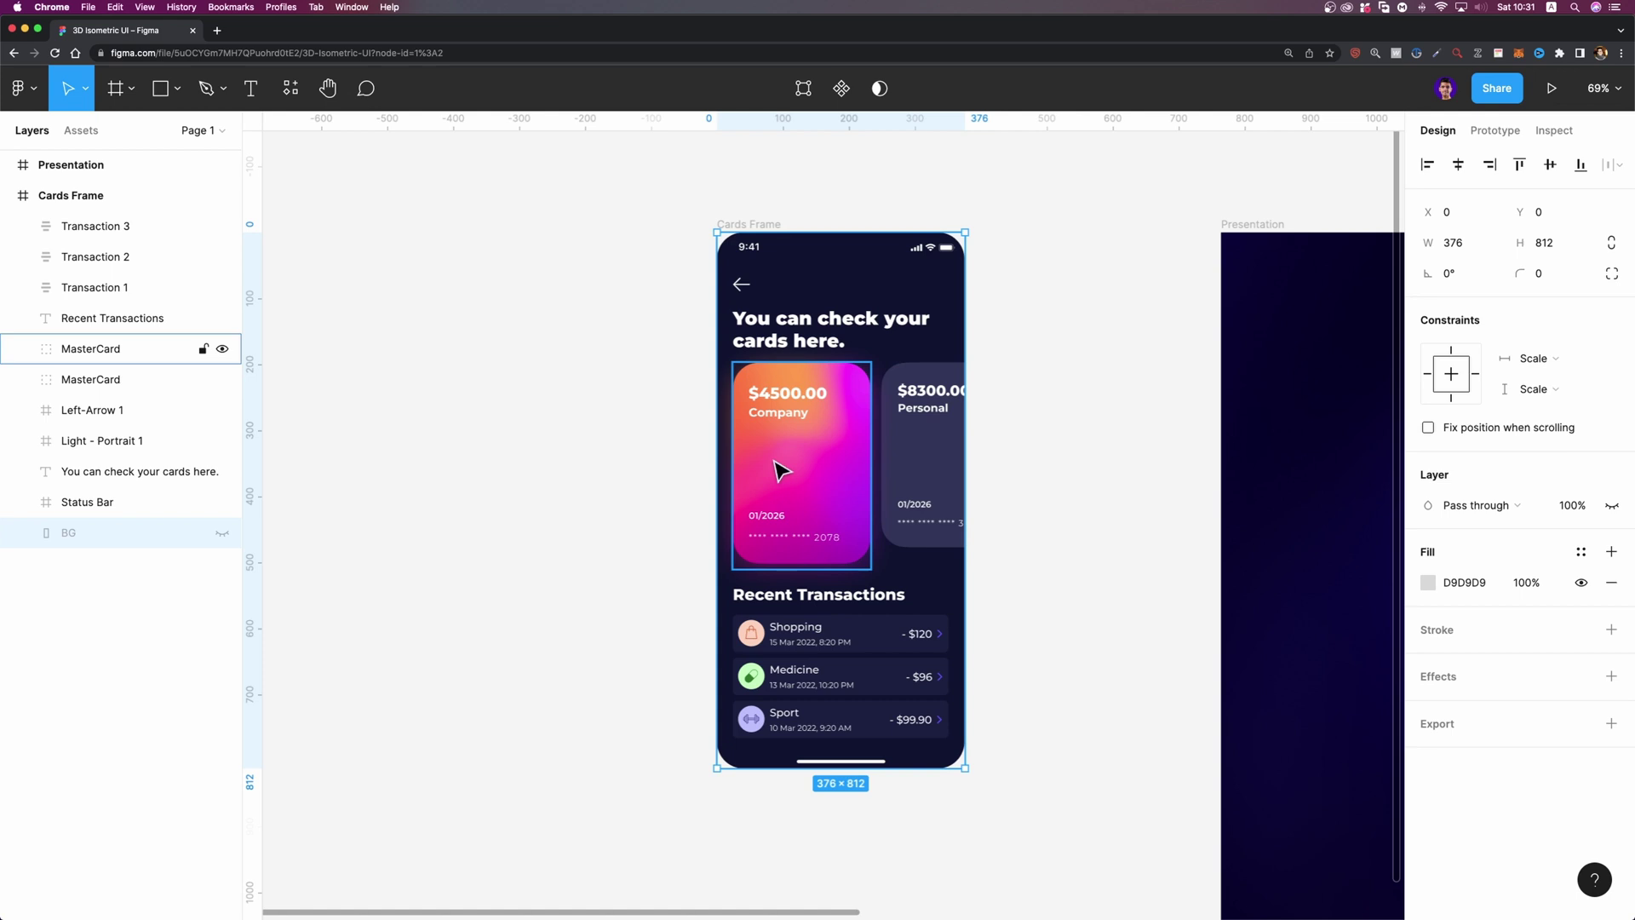
# Inspect the base shapes behind the Company and Personal cards, nudging the Company one up 30 px and back
pyautogui.click(814, 450)
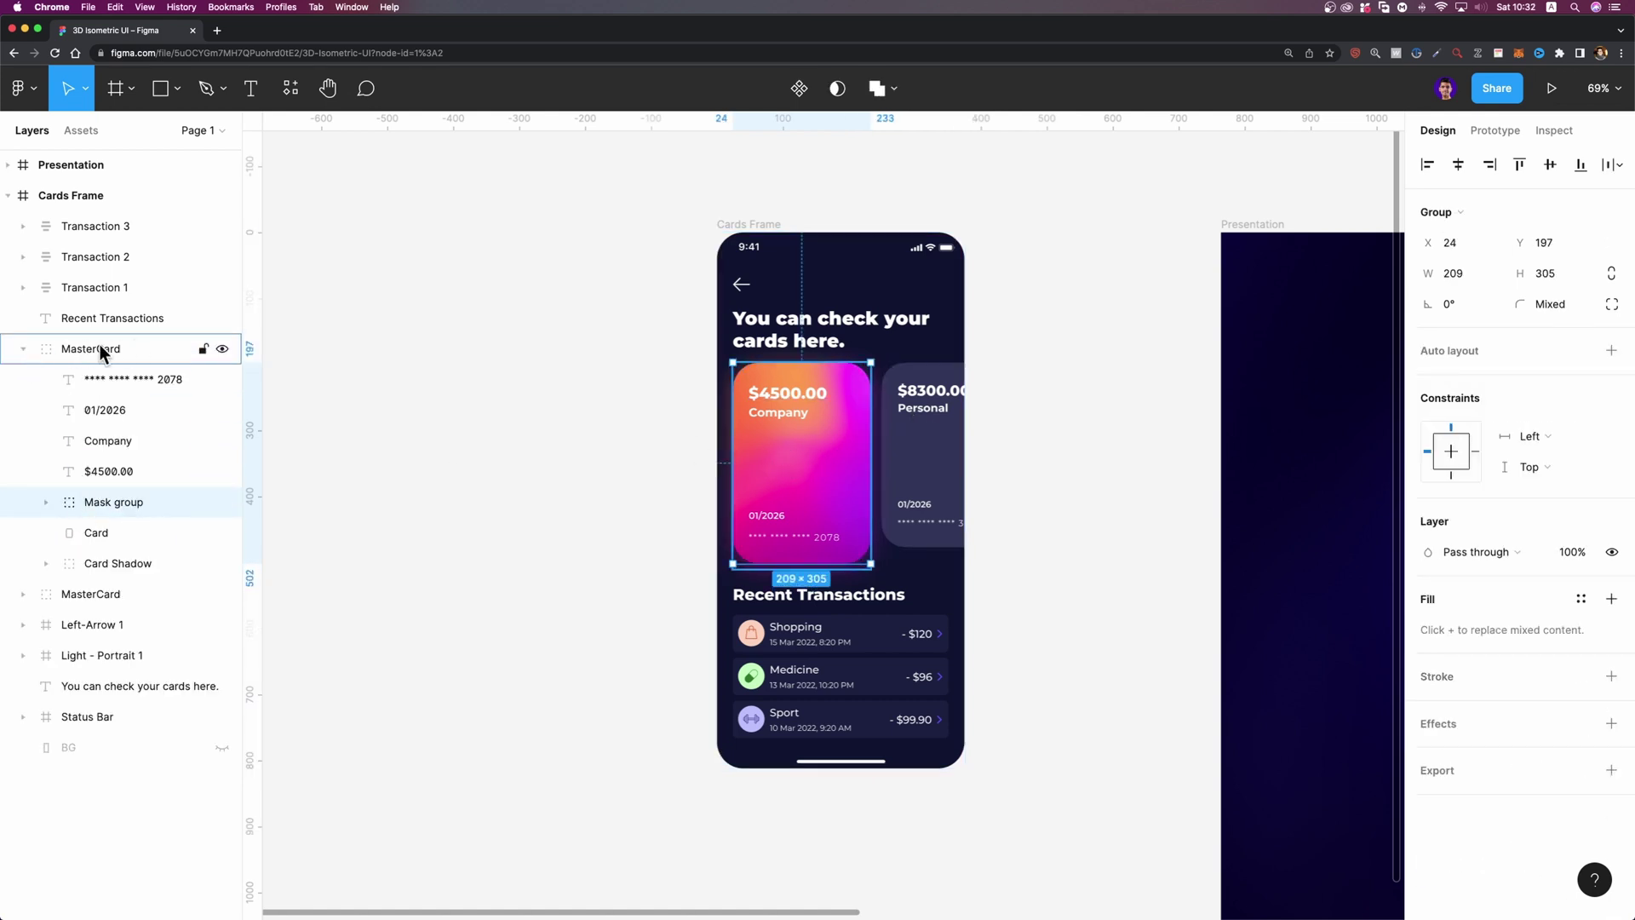
pyautogui.click(102, 534)
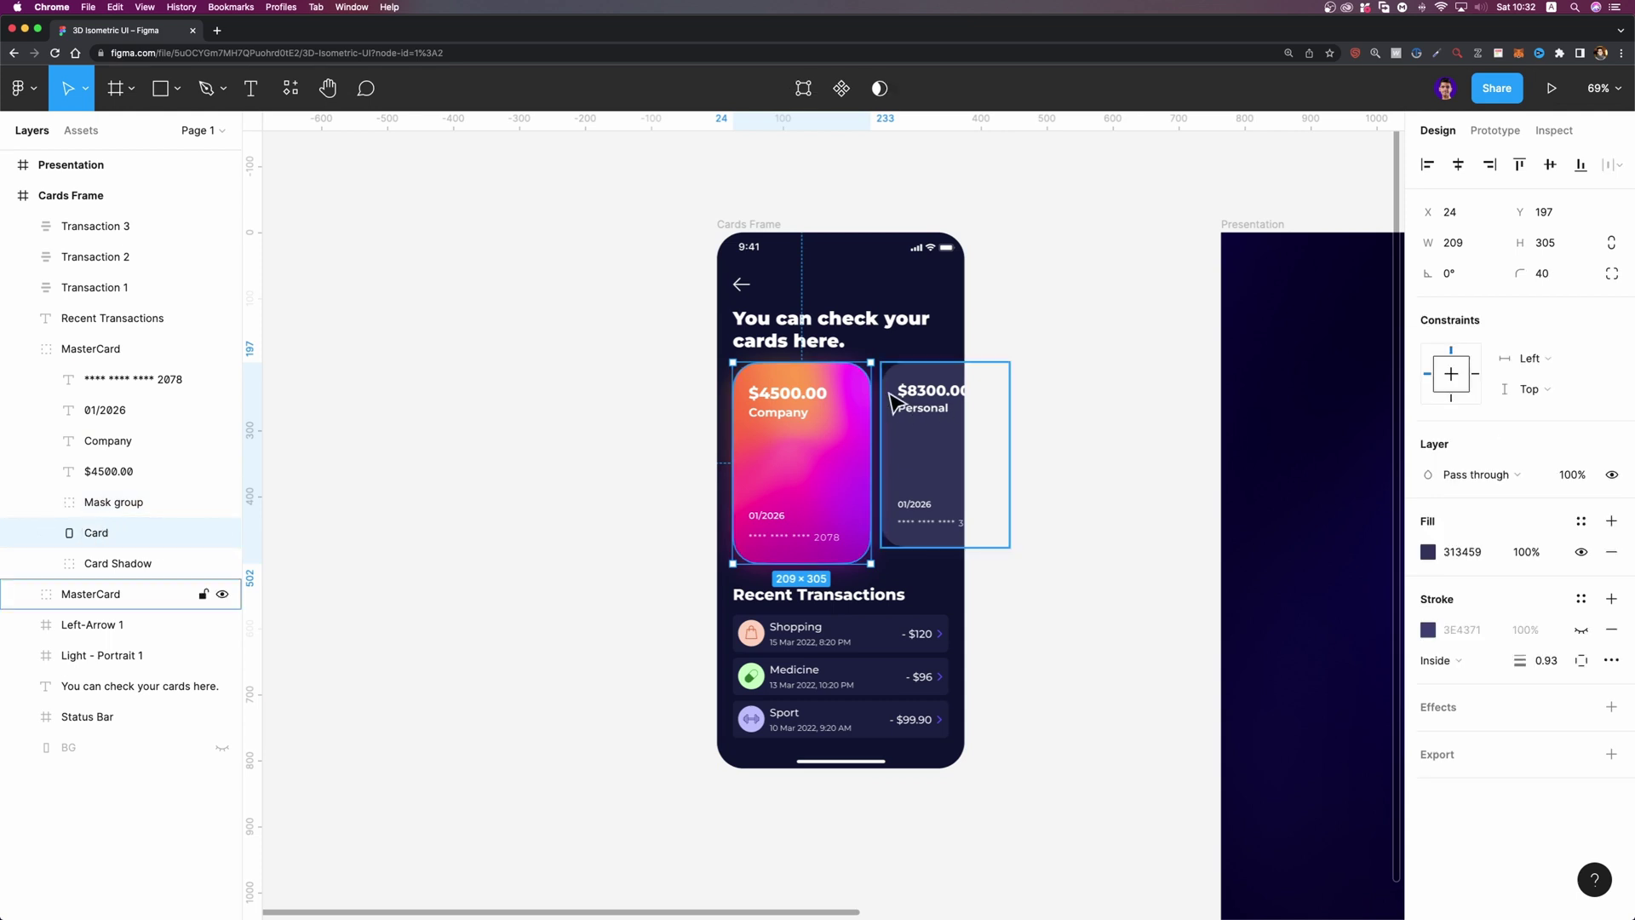
pyautogui.hotkey('shift', 'Up')
pyautogui.hotkey('shift', 'Up')
pyautogui.hotkey('shift', 'Up')
pyautogui.hotkey('shift', '0')
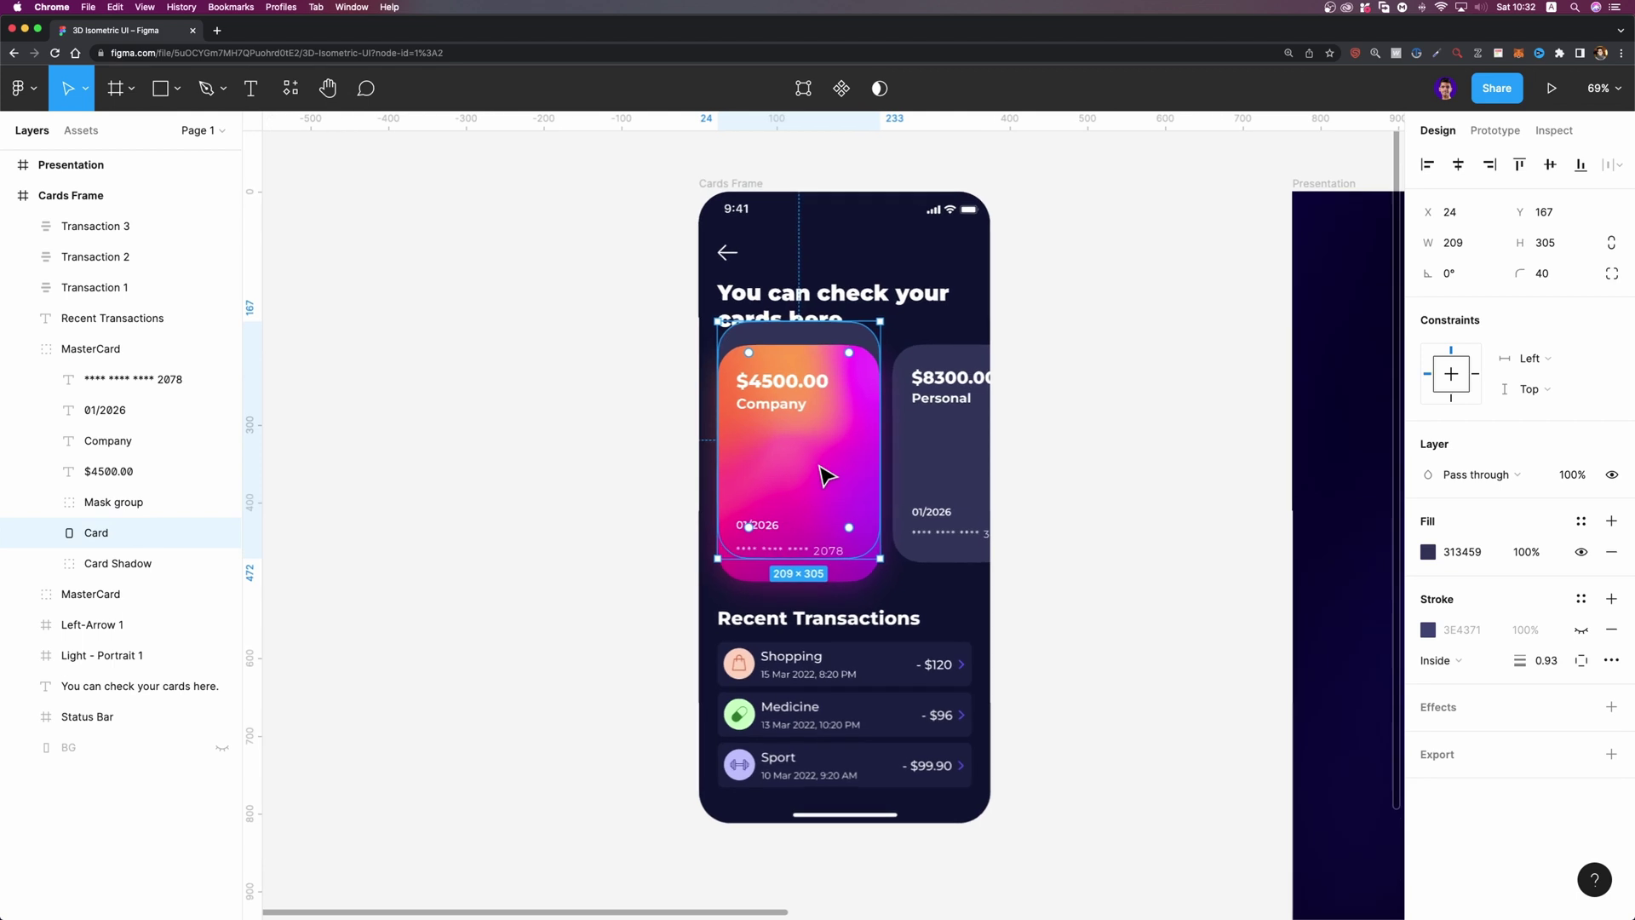
pyautogui.hotkey('shift', 'Down')
pyautogui.hotkey('shift', 'Down')
pyautogui.hotkey('shift', 'Down')
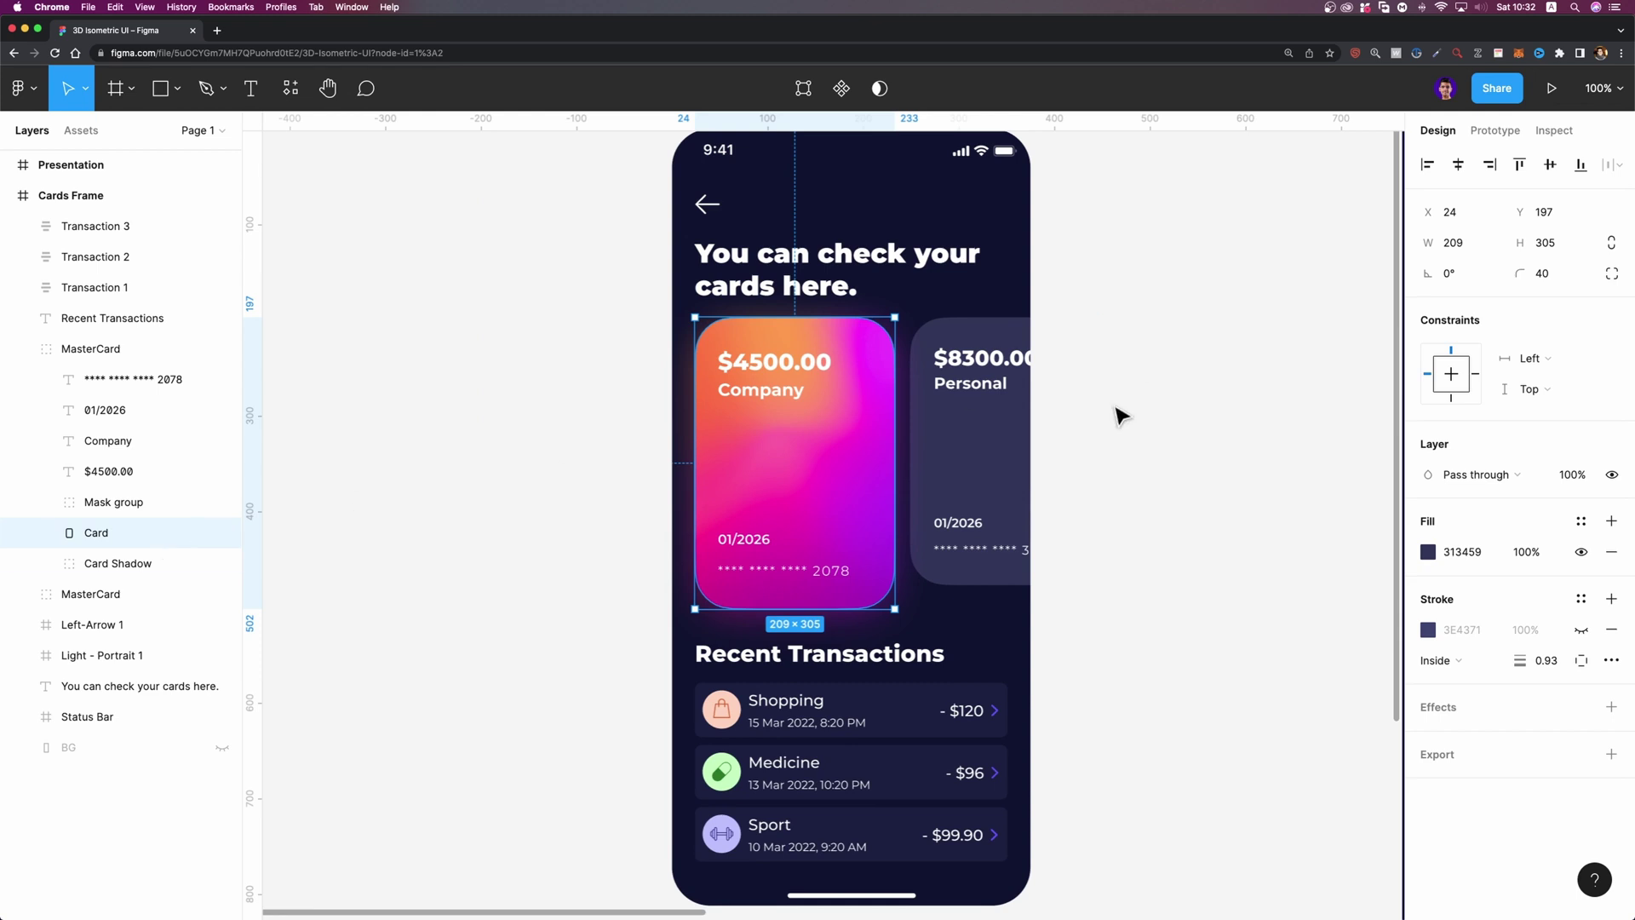
pyautogui.click(1015, 419)
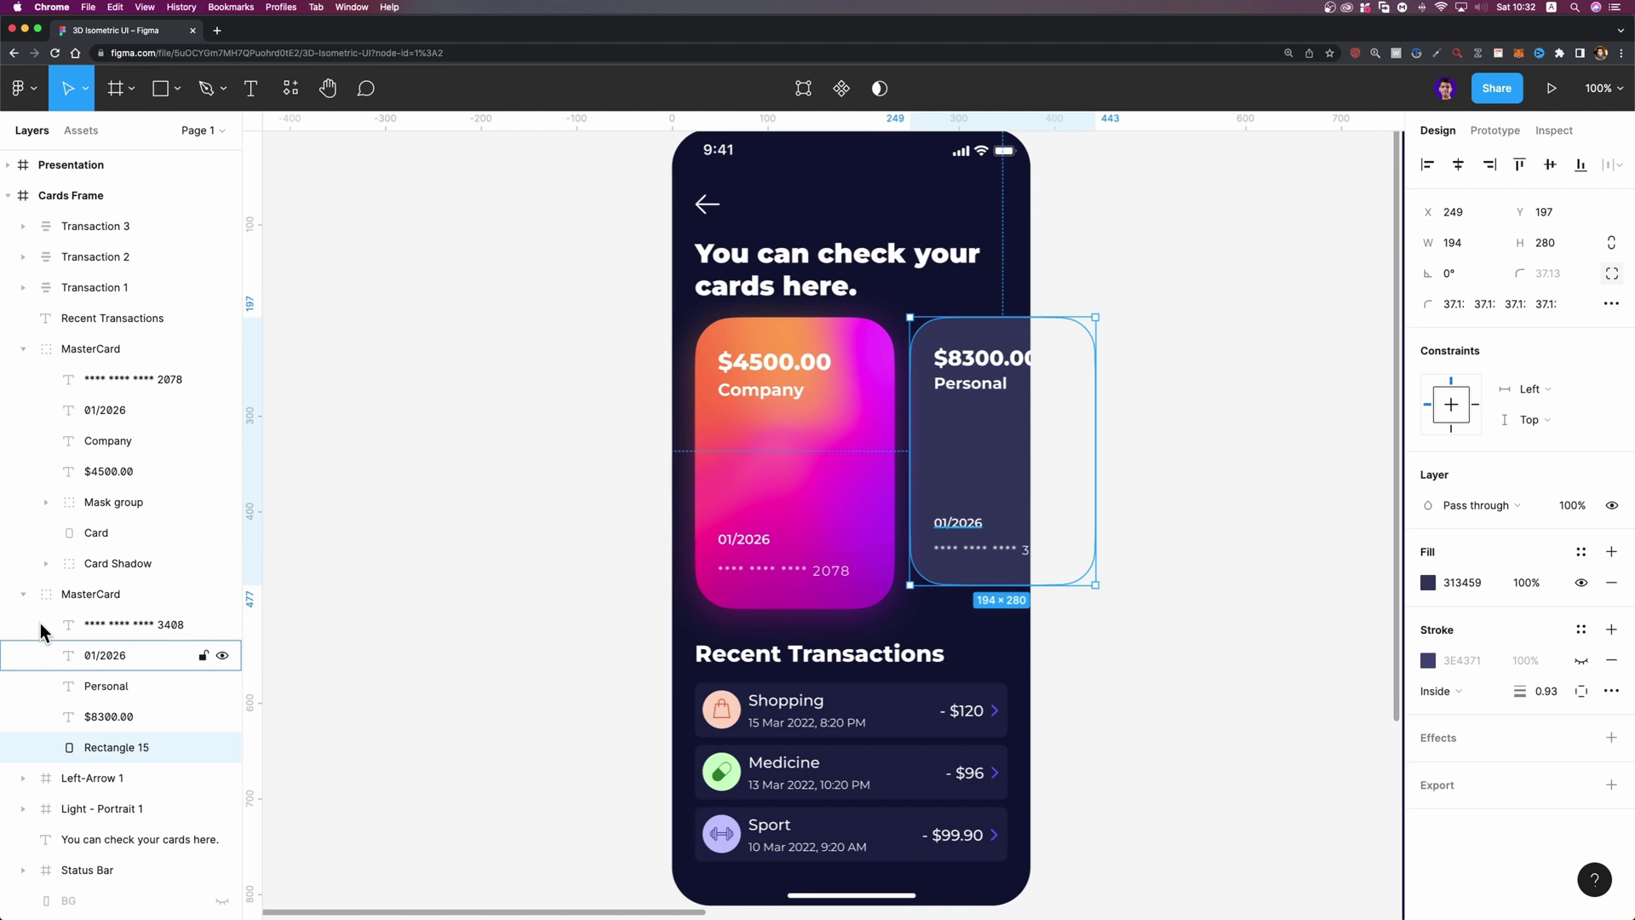
pyautogui.click(23, 593)
pyautogui.click(23, 349)
# Paste a copy of the Cards Frame into the Presentation frame
pyautogui.press('Escape')
pyautogui.press('Escape')
pyautogui.scroll(-5, 756, 182)
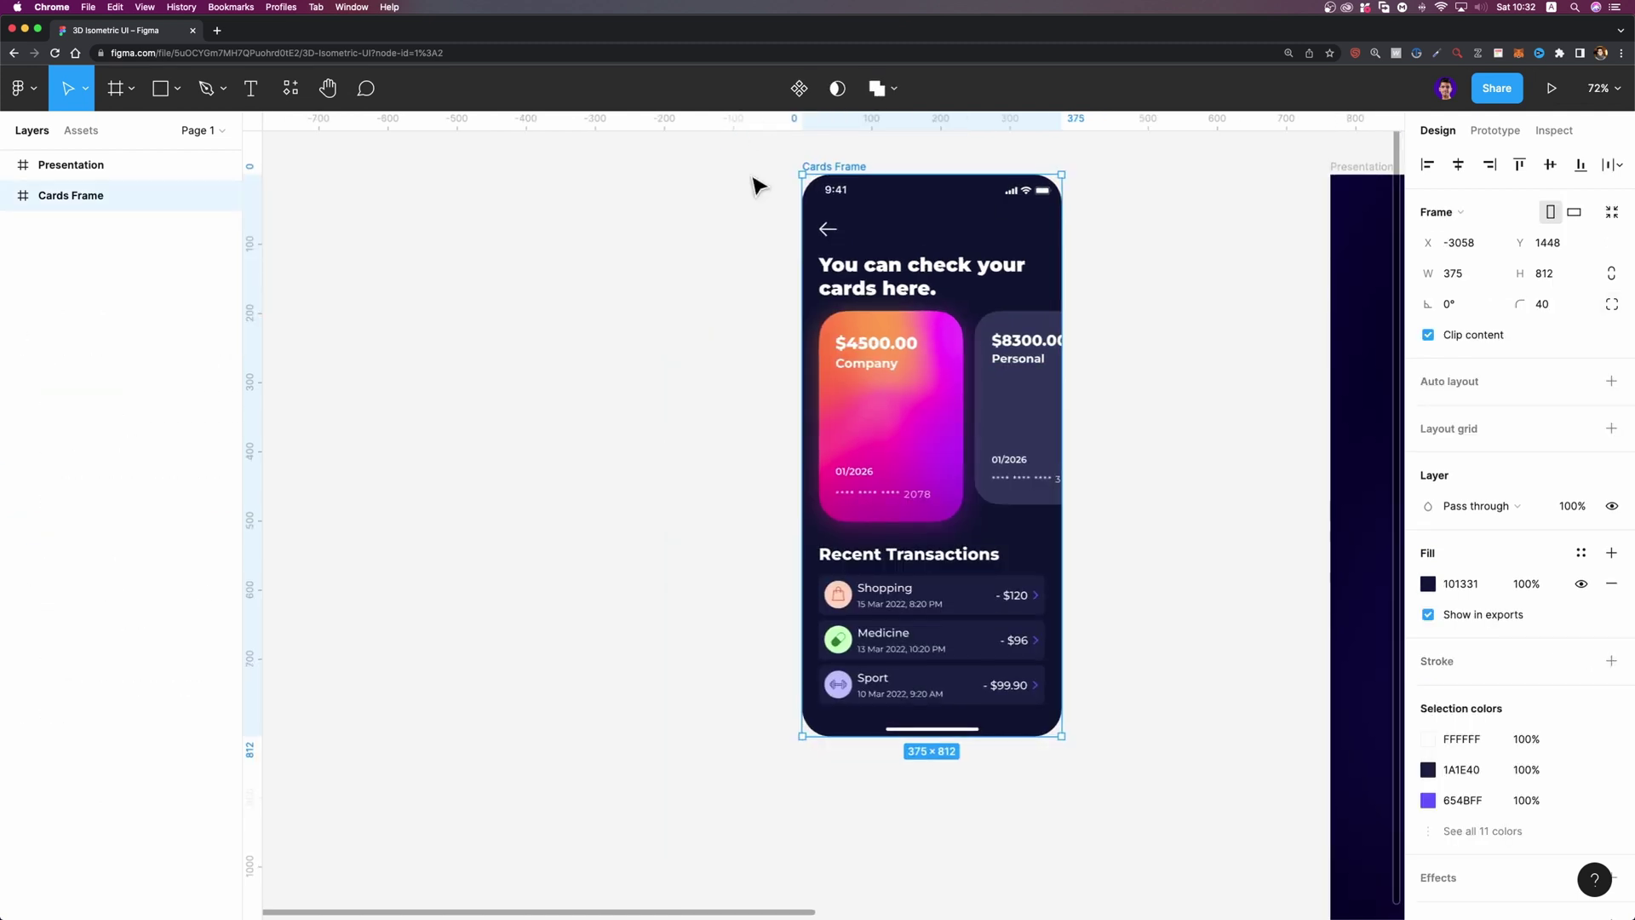
pyautogui.hscroll(6, 979, 182)
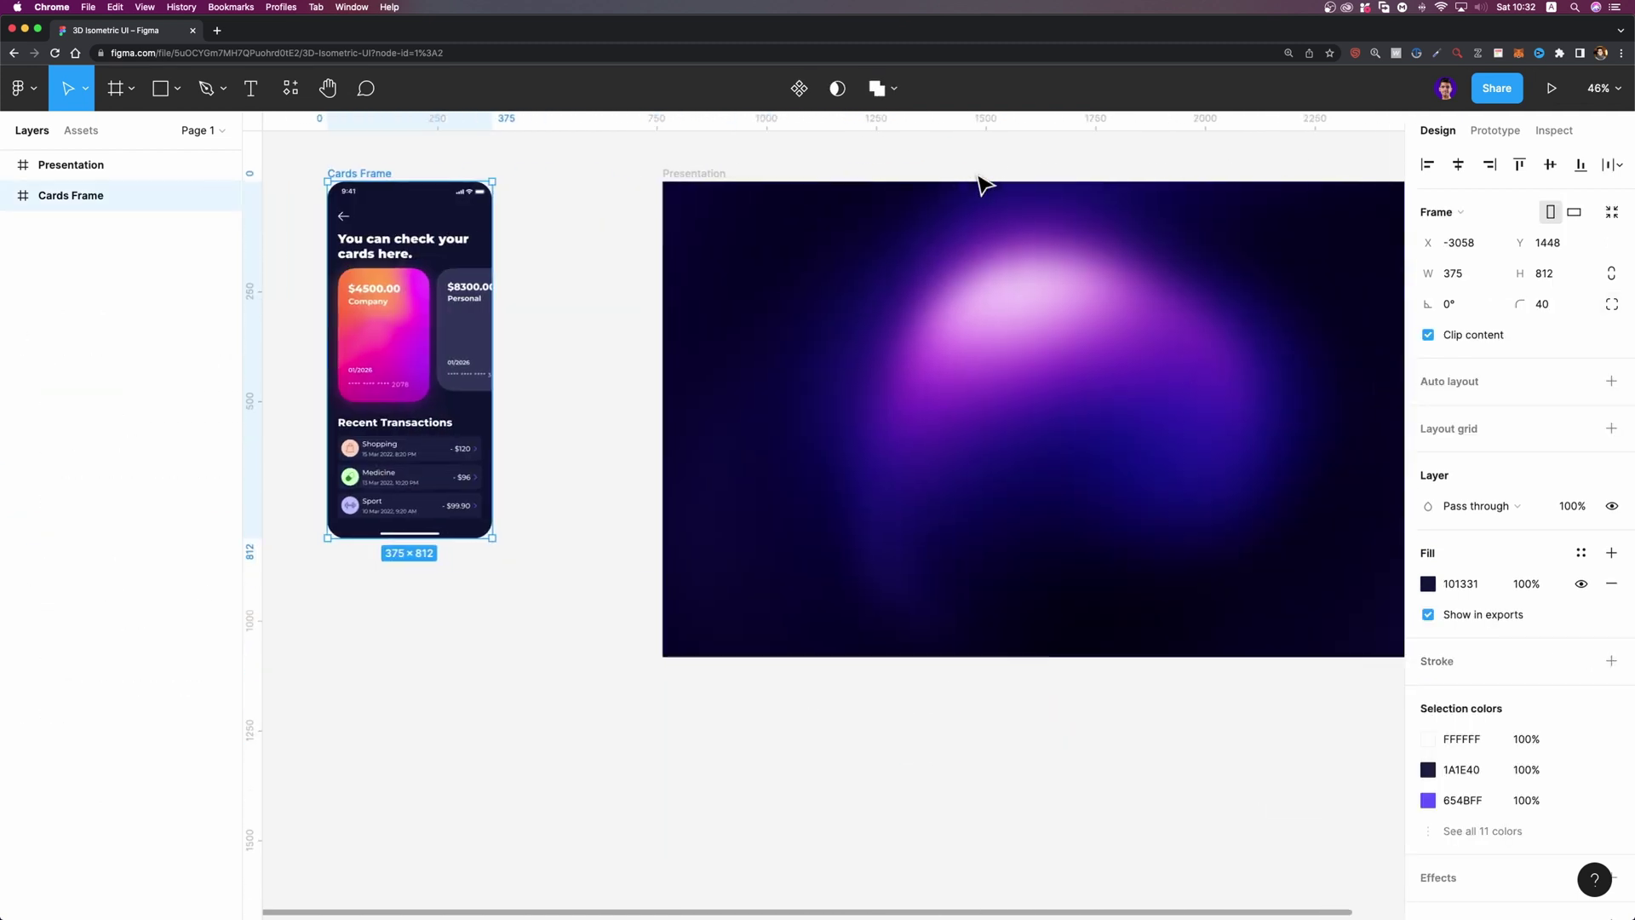
pyautogui.click(700, 179)
pyautogui.press('super+v')
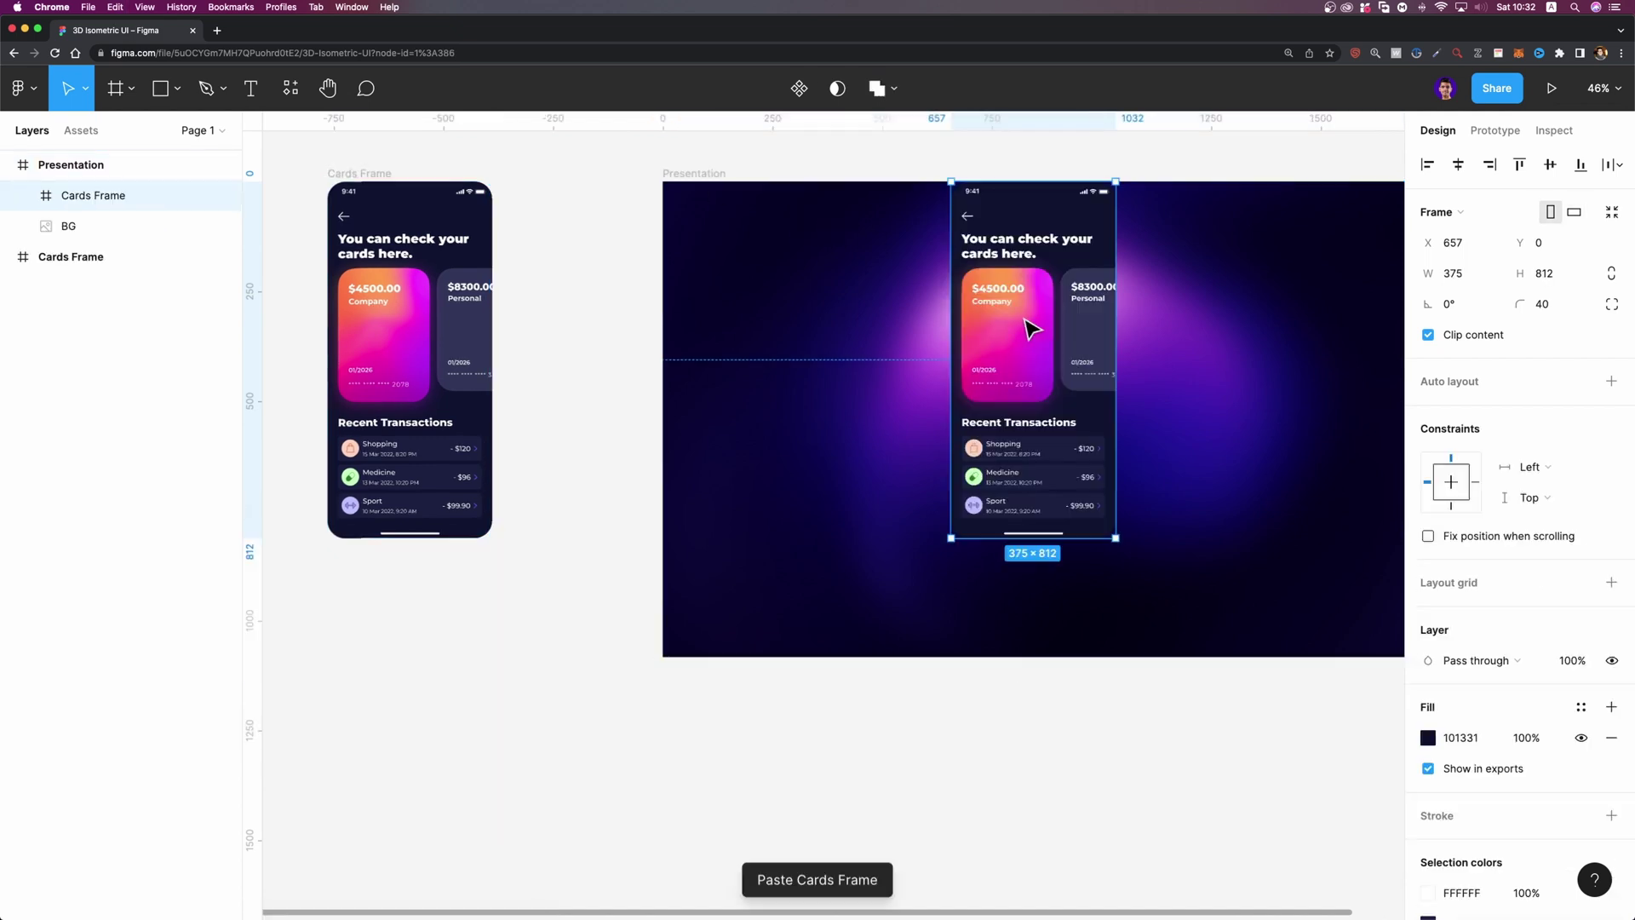
# Center the pasted Cards Frame horizontally and vertically within the Presentation frame
pyautogui.moveTo(1030, 329); pyautogui.dragTo(1038, 372)
pyautogui.hscroll(2, 1161, 303)
pyautogui.click(1458, 165)
pyautogui.click(1551, 164)
pyautogui.scroll(5, 1039, 314)
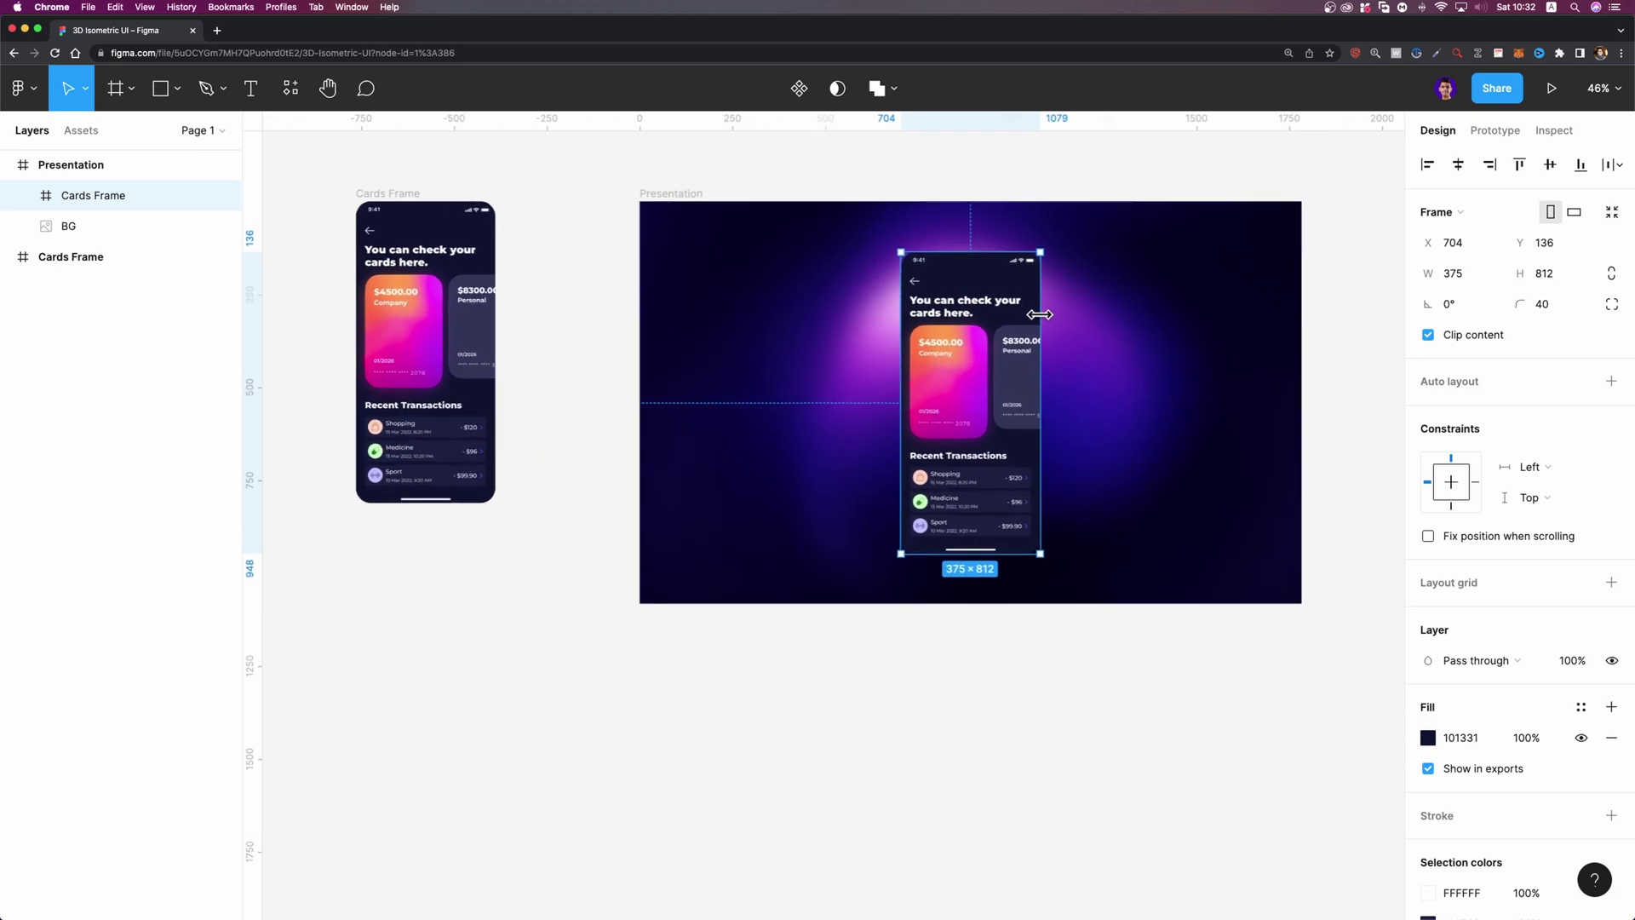
pyautogui.hscroll(-2, 1051, 326)
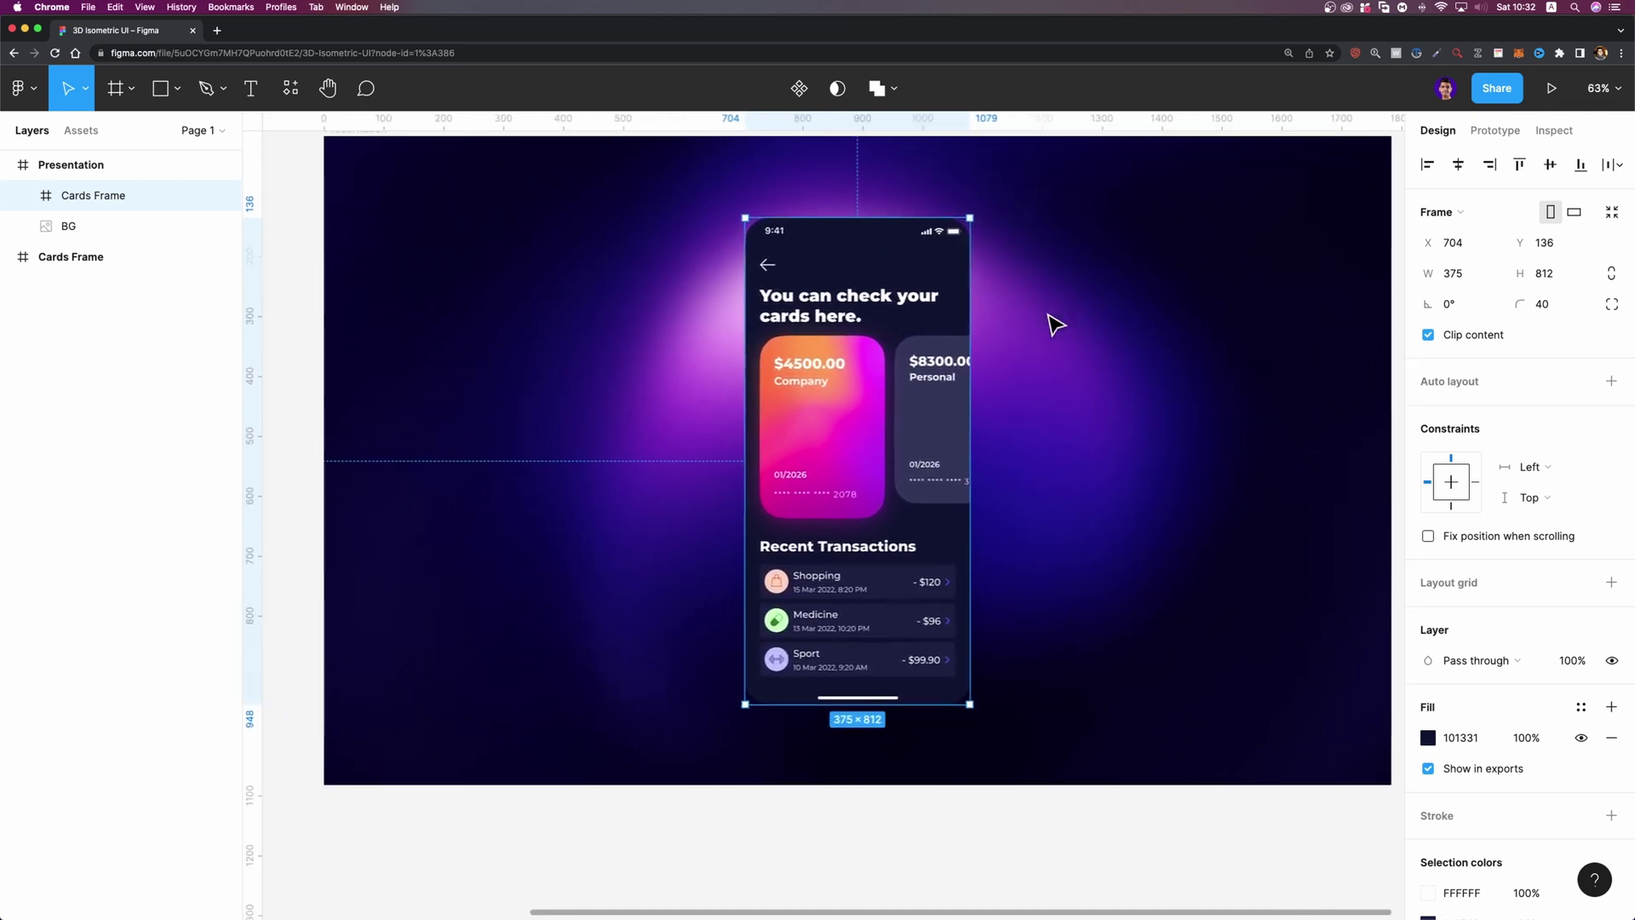
# Apply the Easometric plugin's top-left projection to the pasted Cards Frame, and recenter it horizontally in the Presentation frame
pyautogui.click(290, 88)
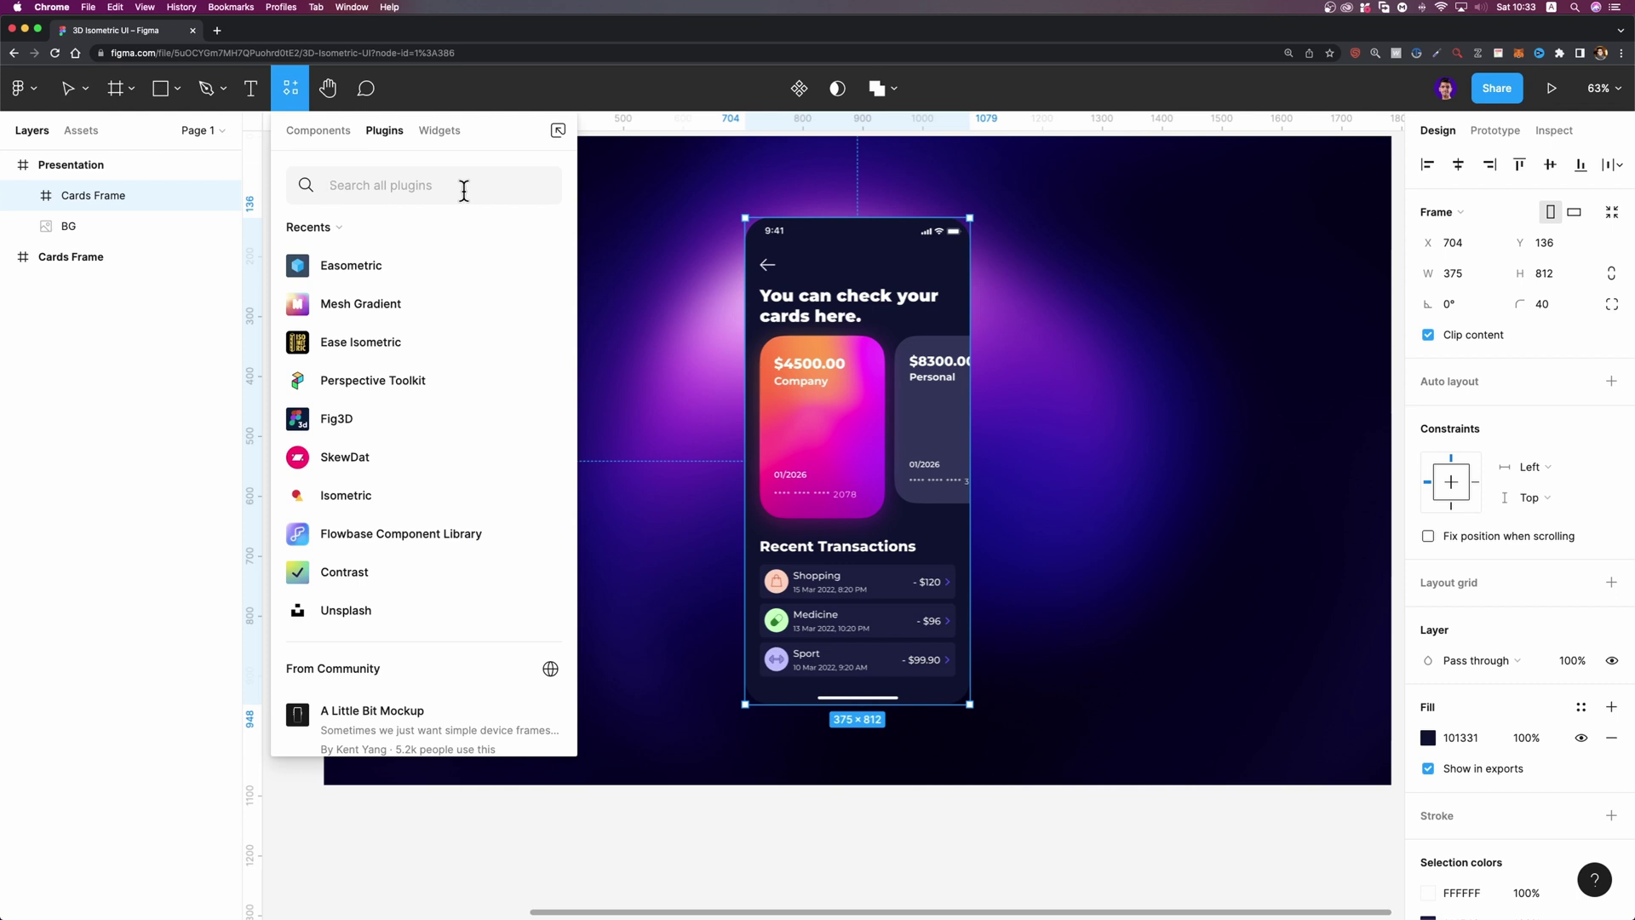
pyautogui.moveTo(350, 271)
pyautogui.click(550, 264)
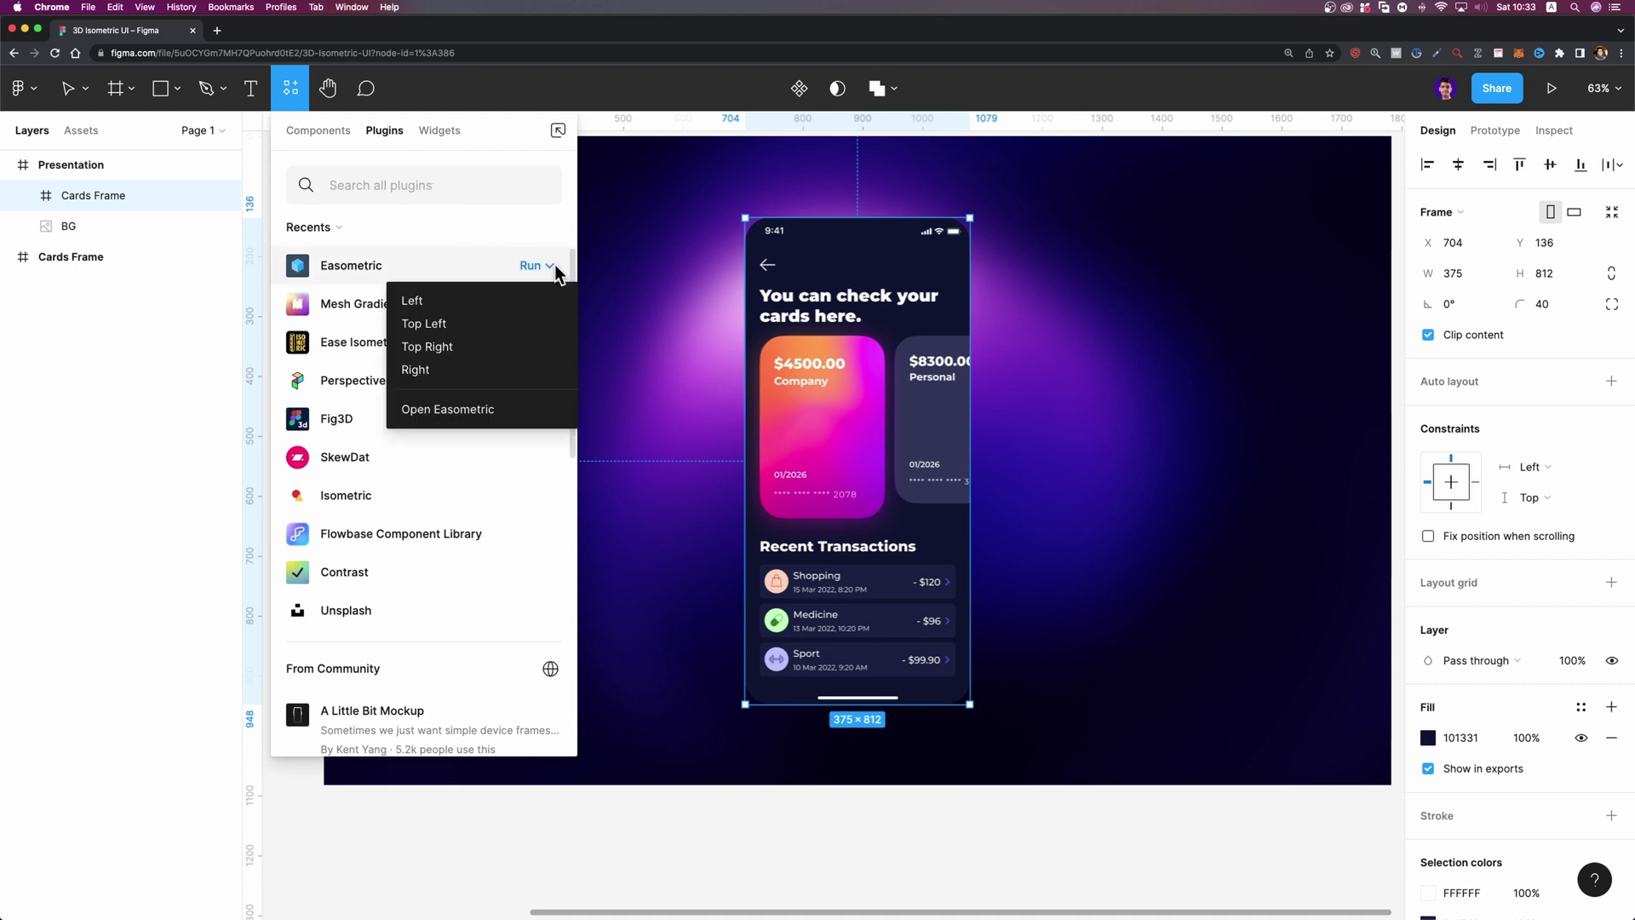
pyautogui.click(433, 411)
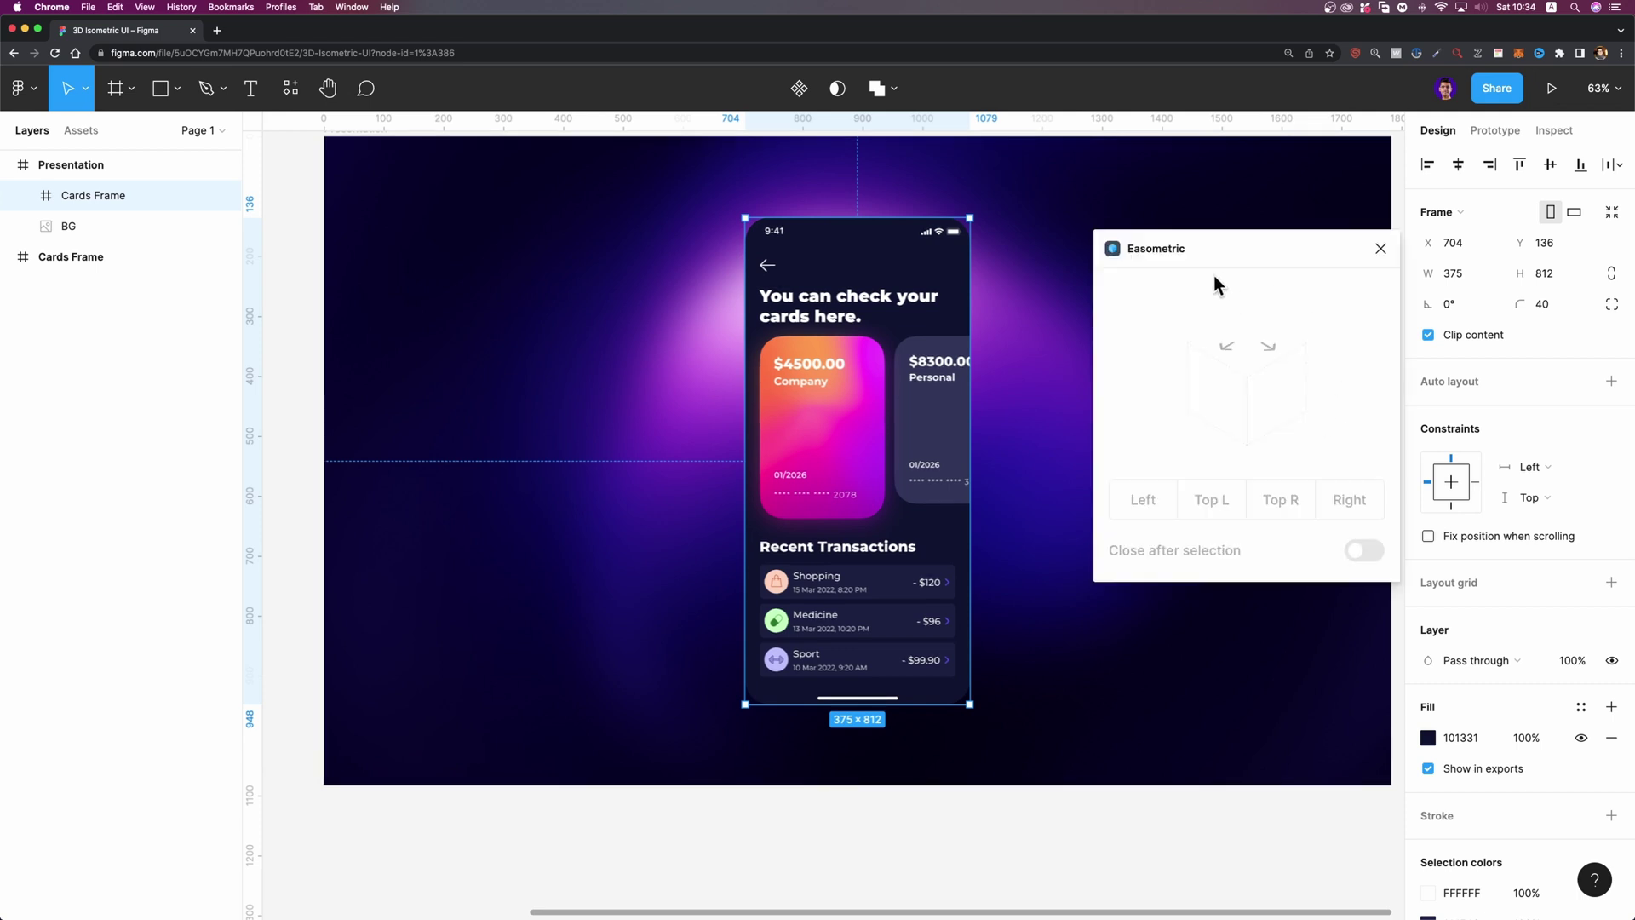
pyautogui.click(1228, 356)
pyautogui.click(1380, 249)
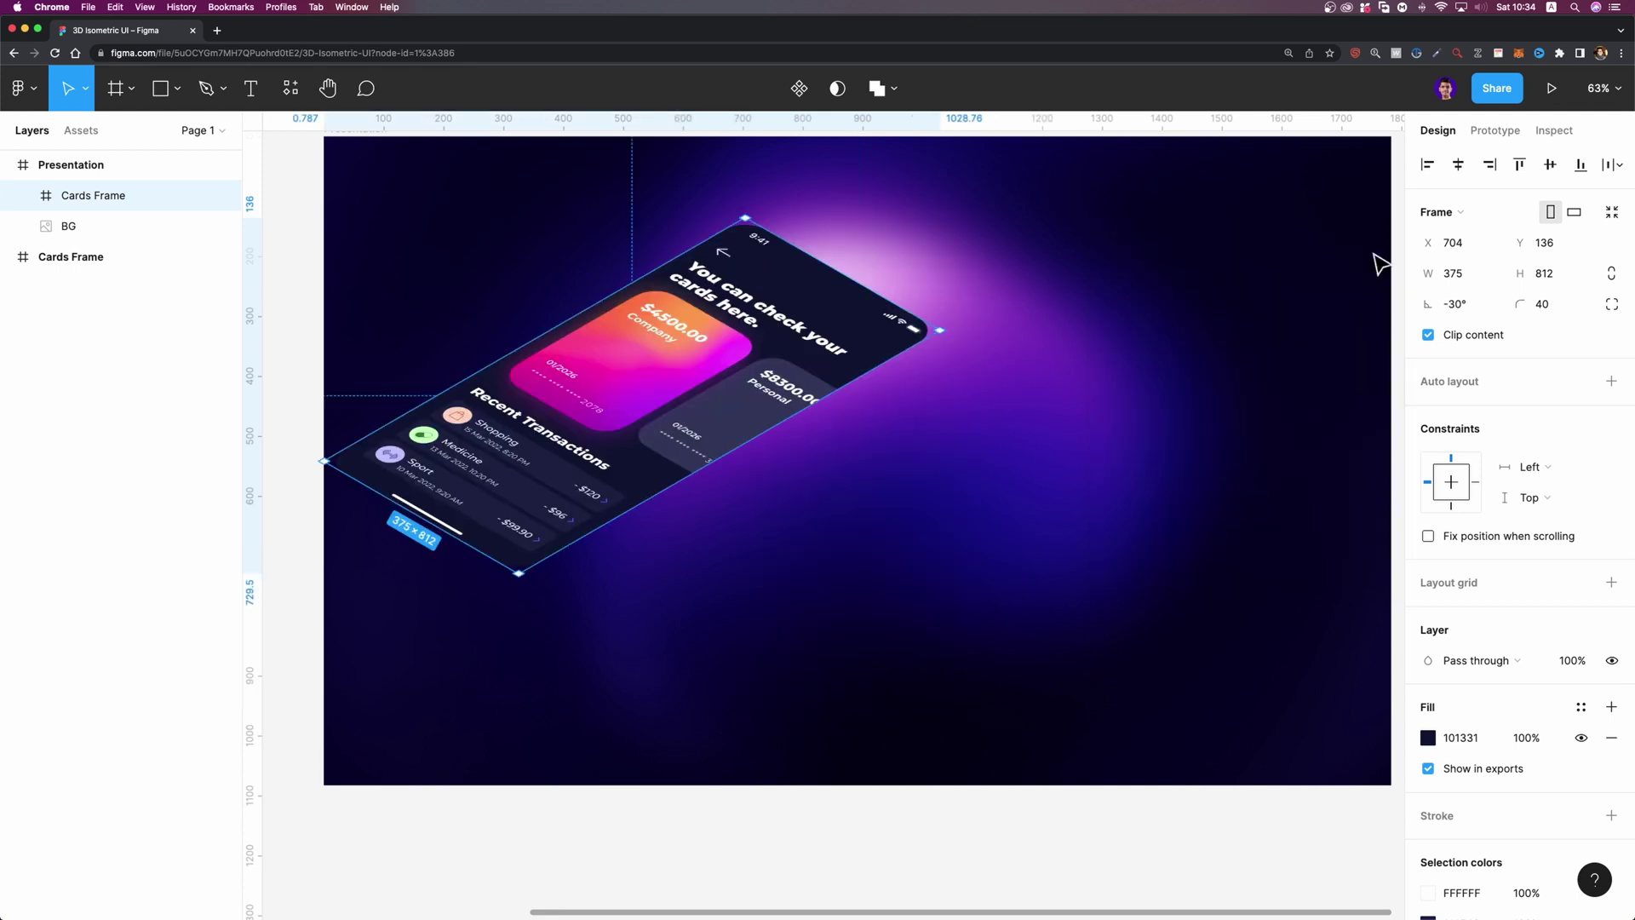
pyautogui.moveTo(751, 343); pyautogui.dragTo(929, 375)
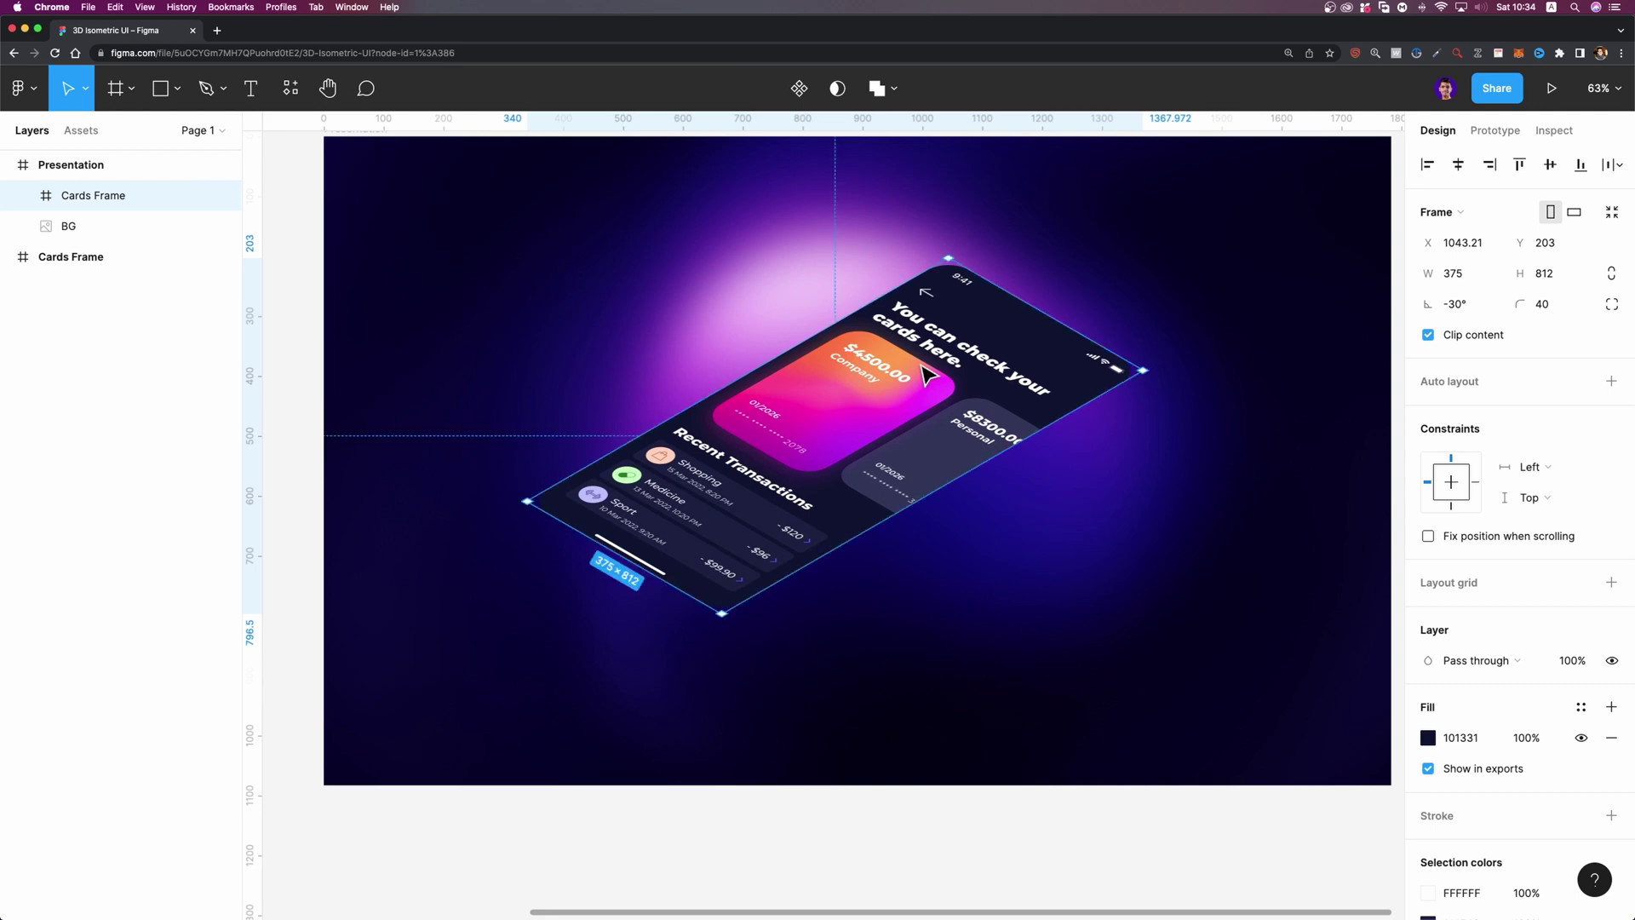
pyautogui.click(1458, 164)
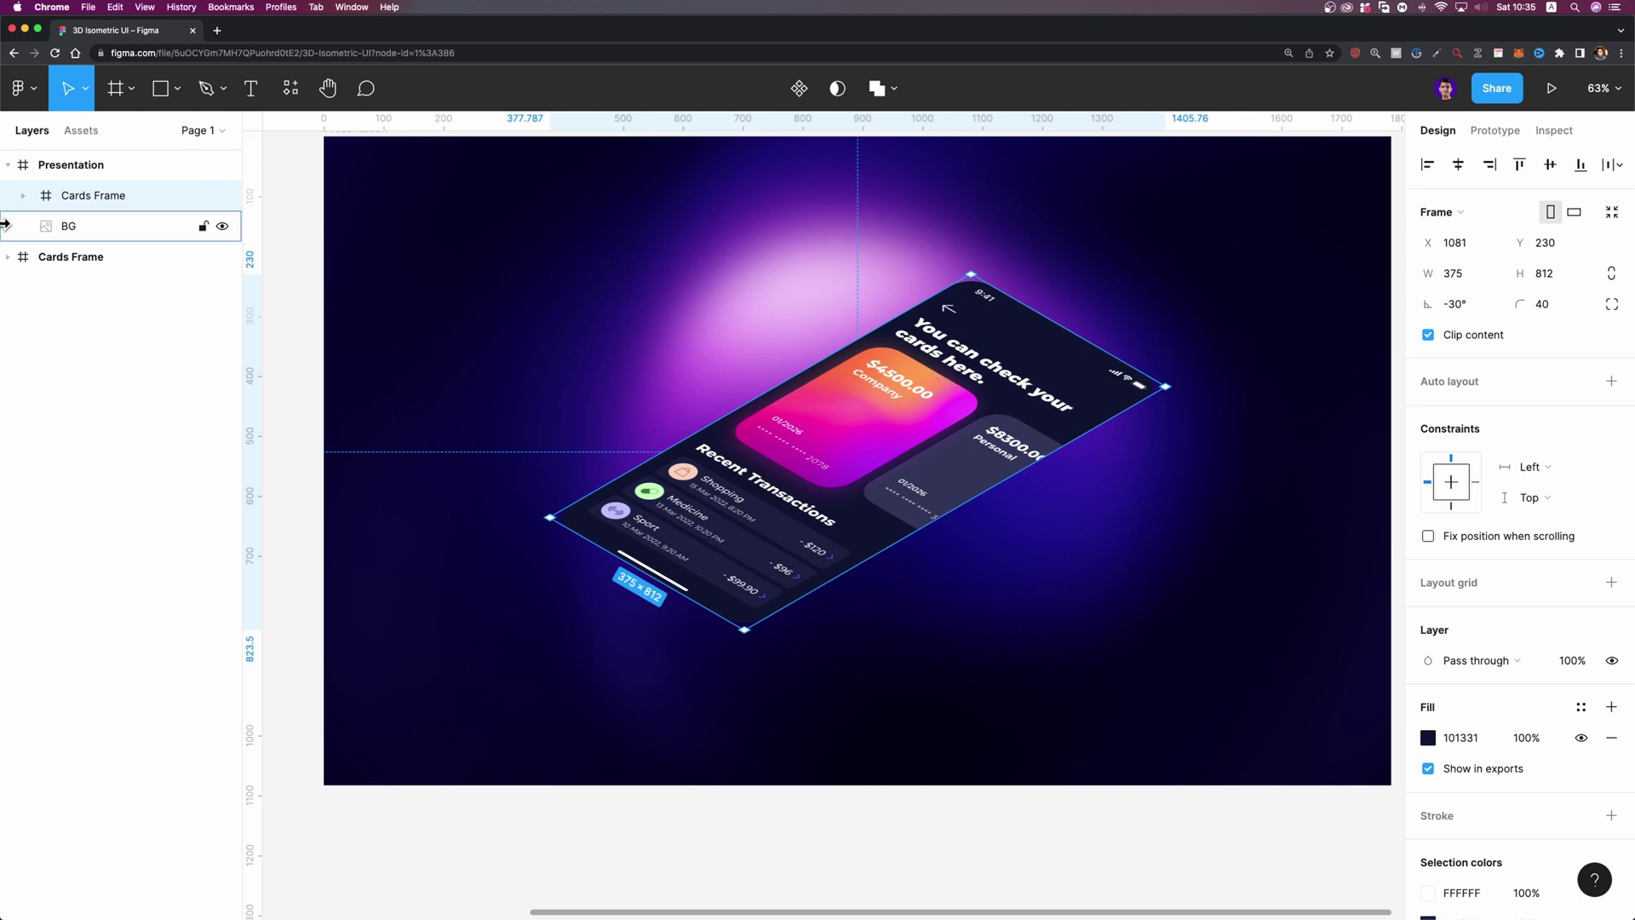
# Move the Status Bar, Left-Arrow 1 and "You can check your cards here." layers out of the isometric Cards Frame, directly into Presentation
pyautogui.click(24, 196)
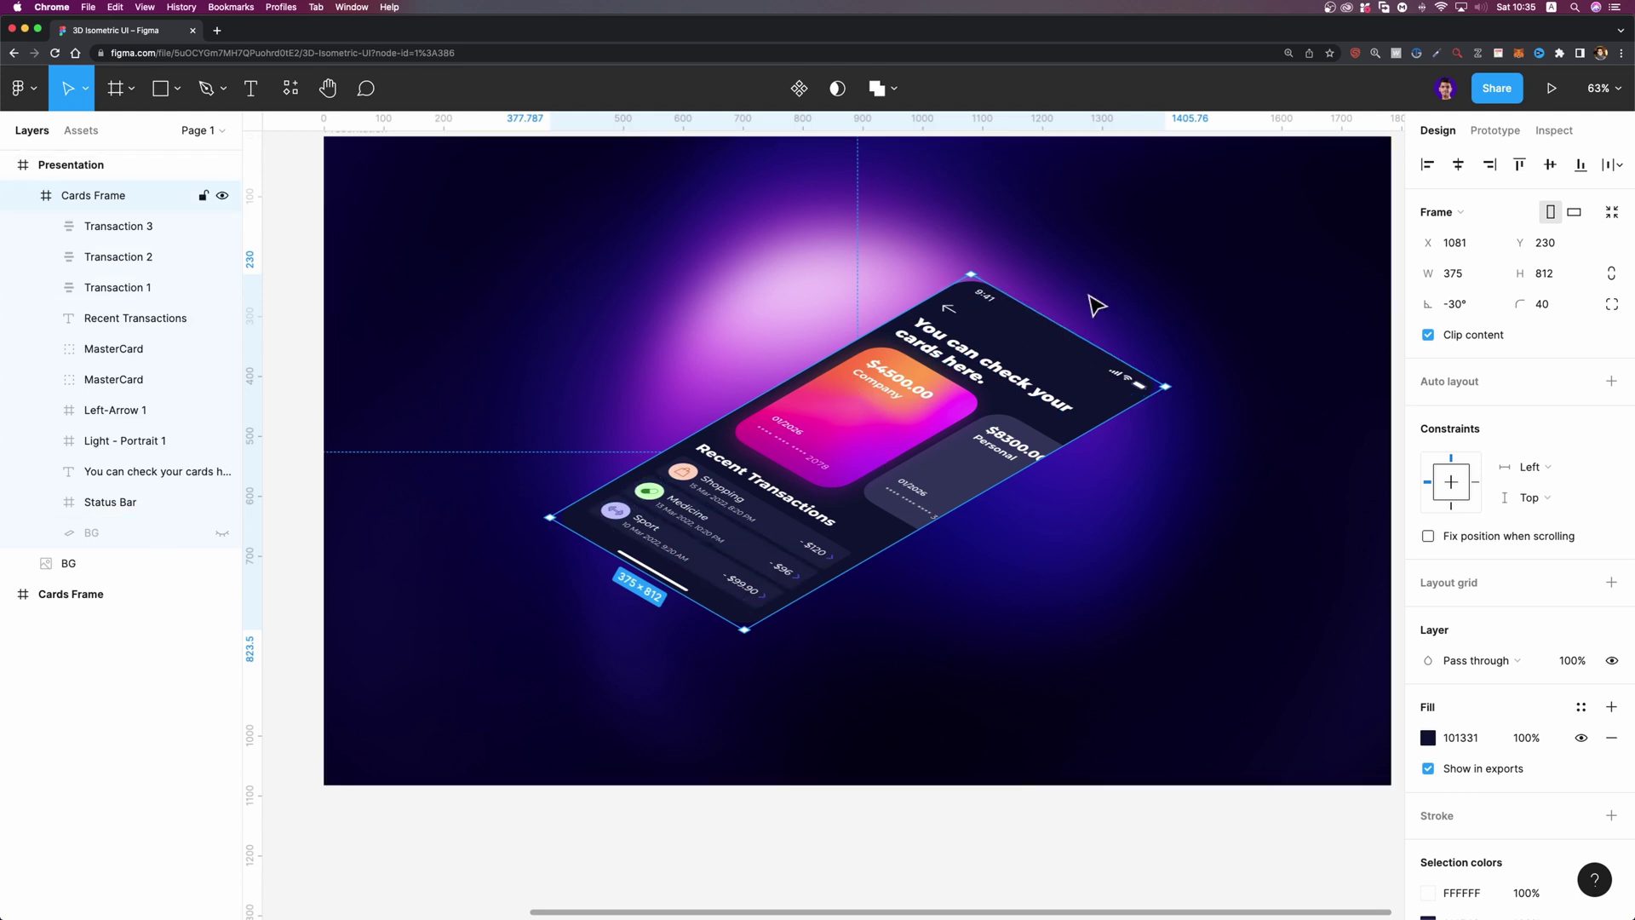
pyautogui.click(123, 513)
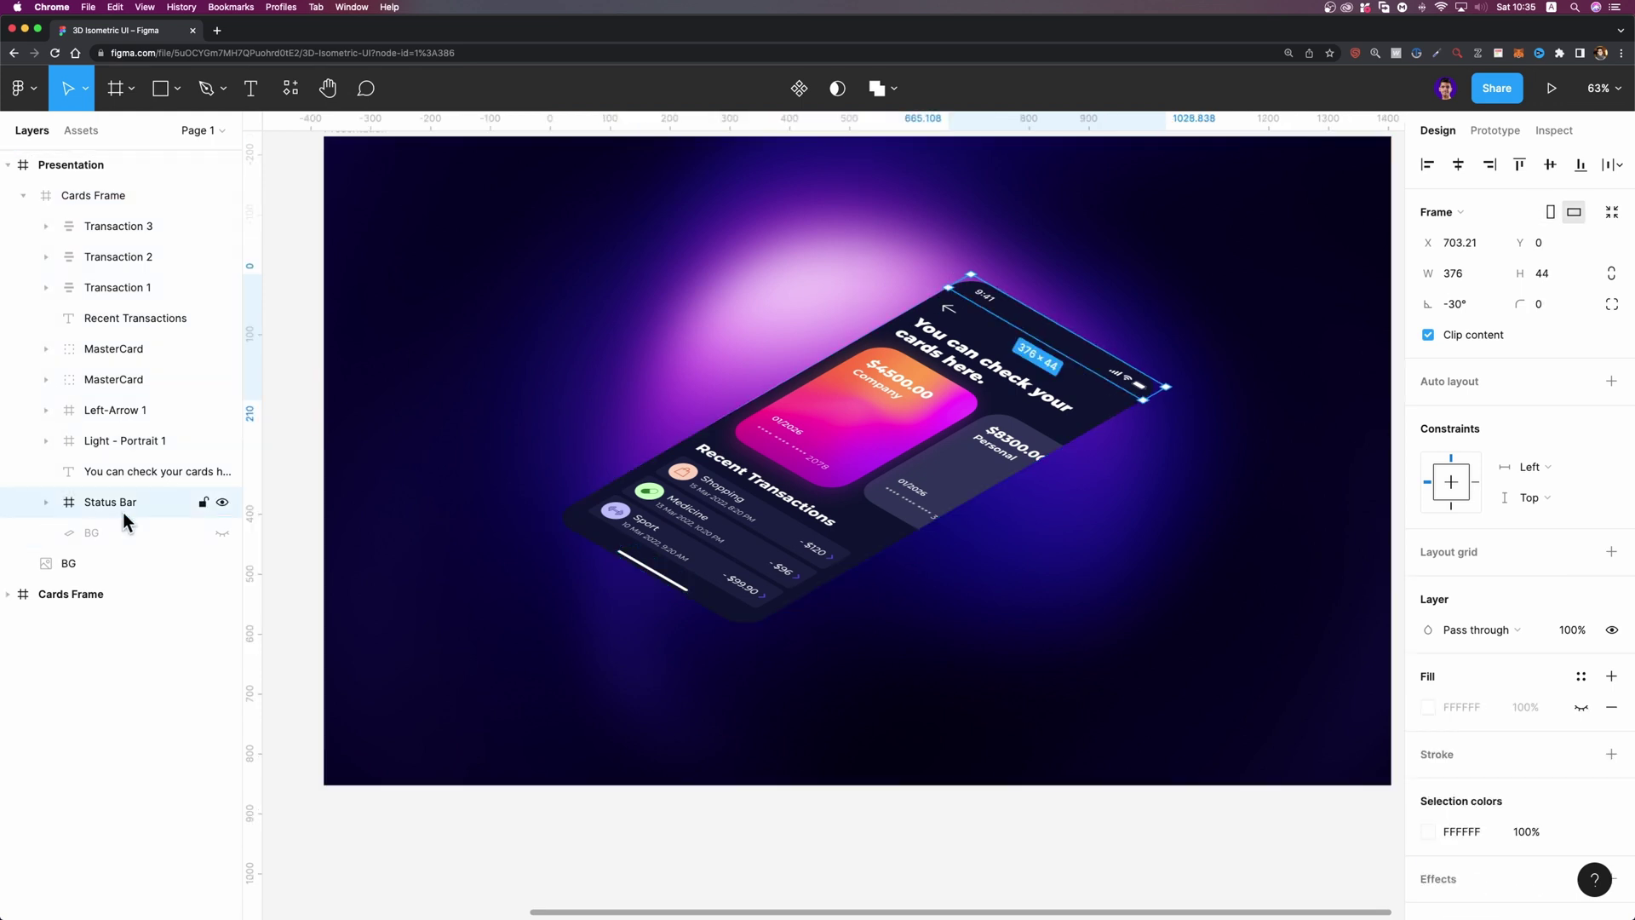
pyautogui.moveTo(126, 505); pyautogui.dragTo(150, 184)
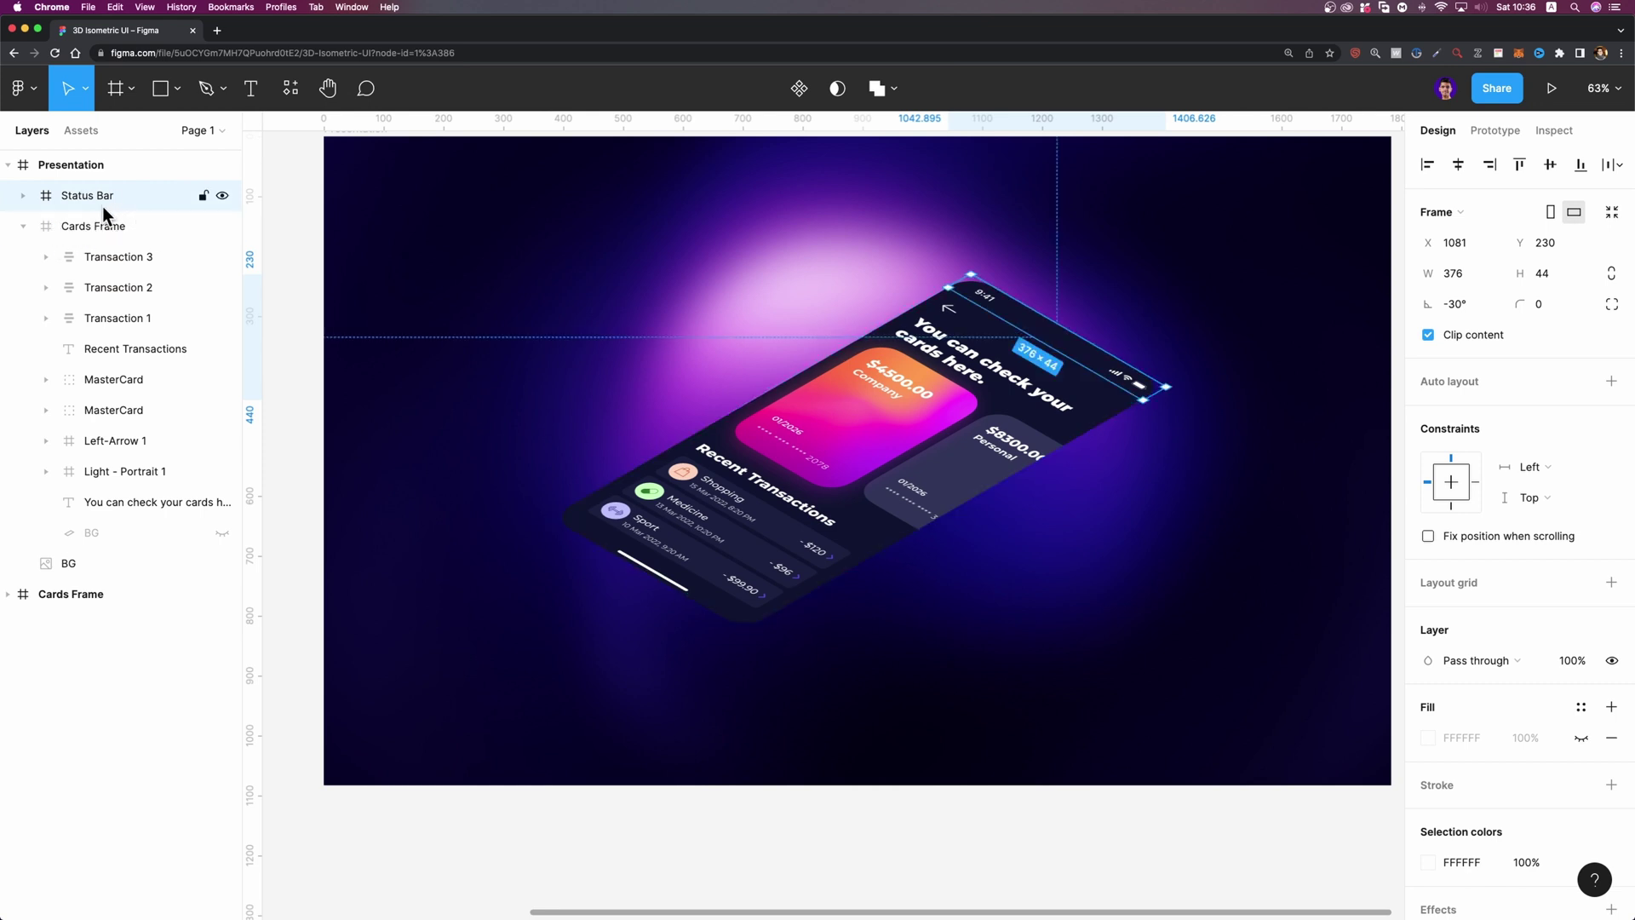
pyautogui.keyDown('super'); pyautogui.click(947, 308); pyautogui.keyUp('super')
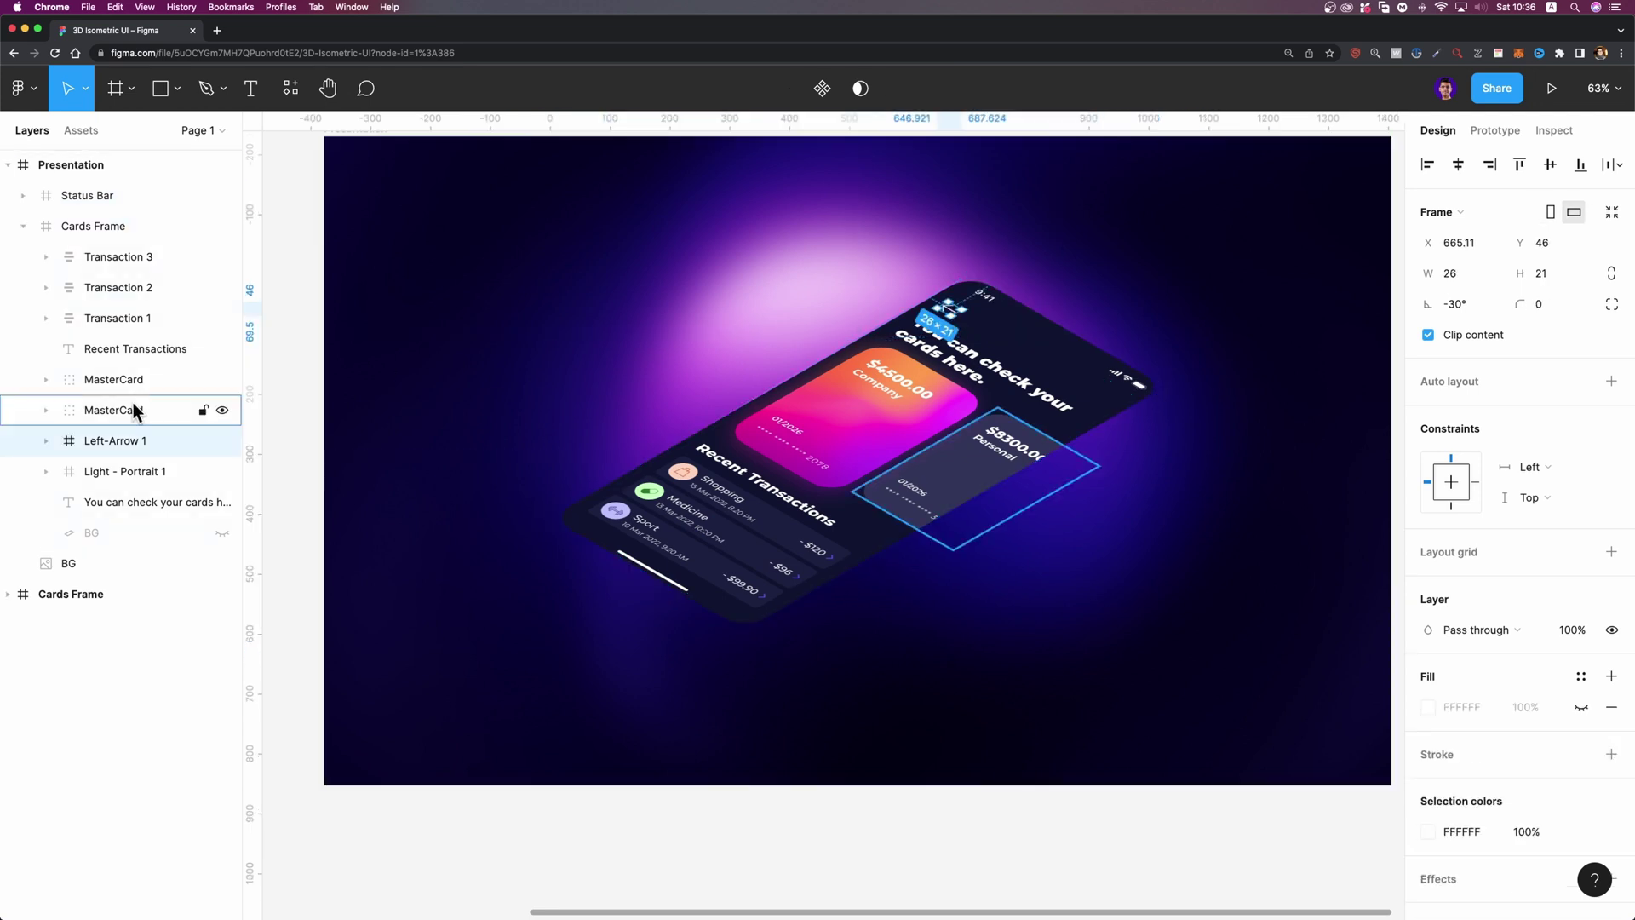
pyautogui.moveTo(150, 443); pyautogui.dragTo(160, 204)
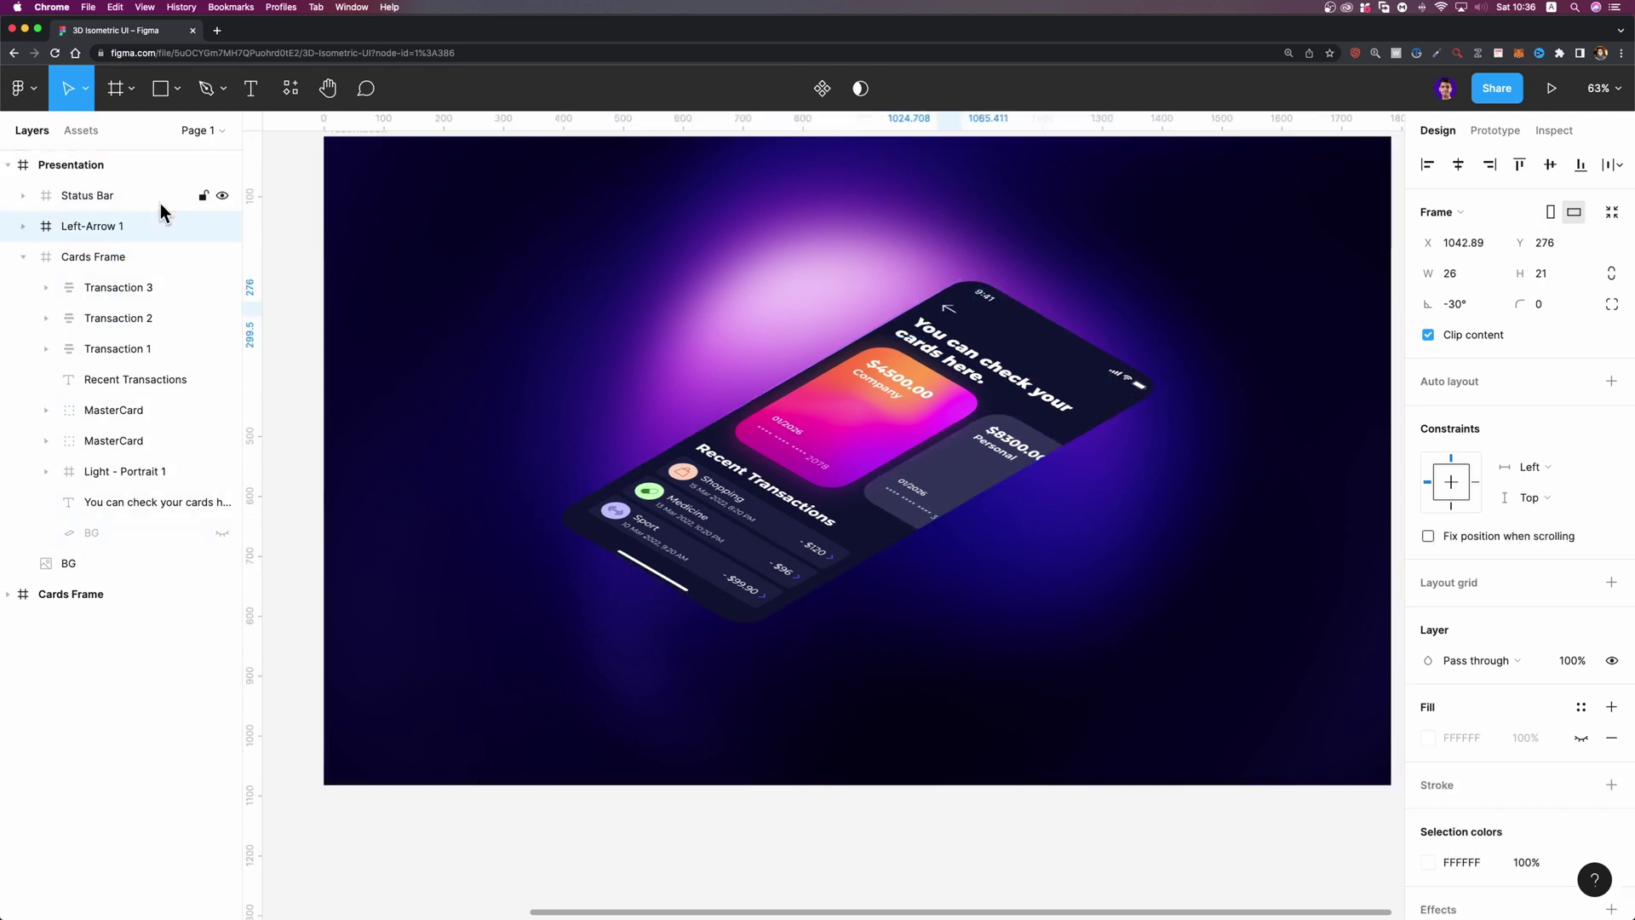
pyautogui.keyDown('super'); pyautogui.click(965, 368); pyautogui.keyUp('super')
pyautogui.moveTo(107, 502); pyautogui.dragTo(115, 237)
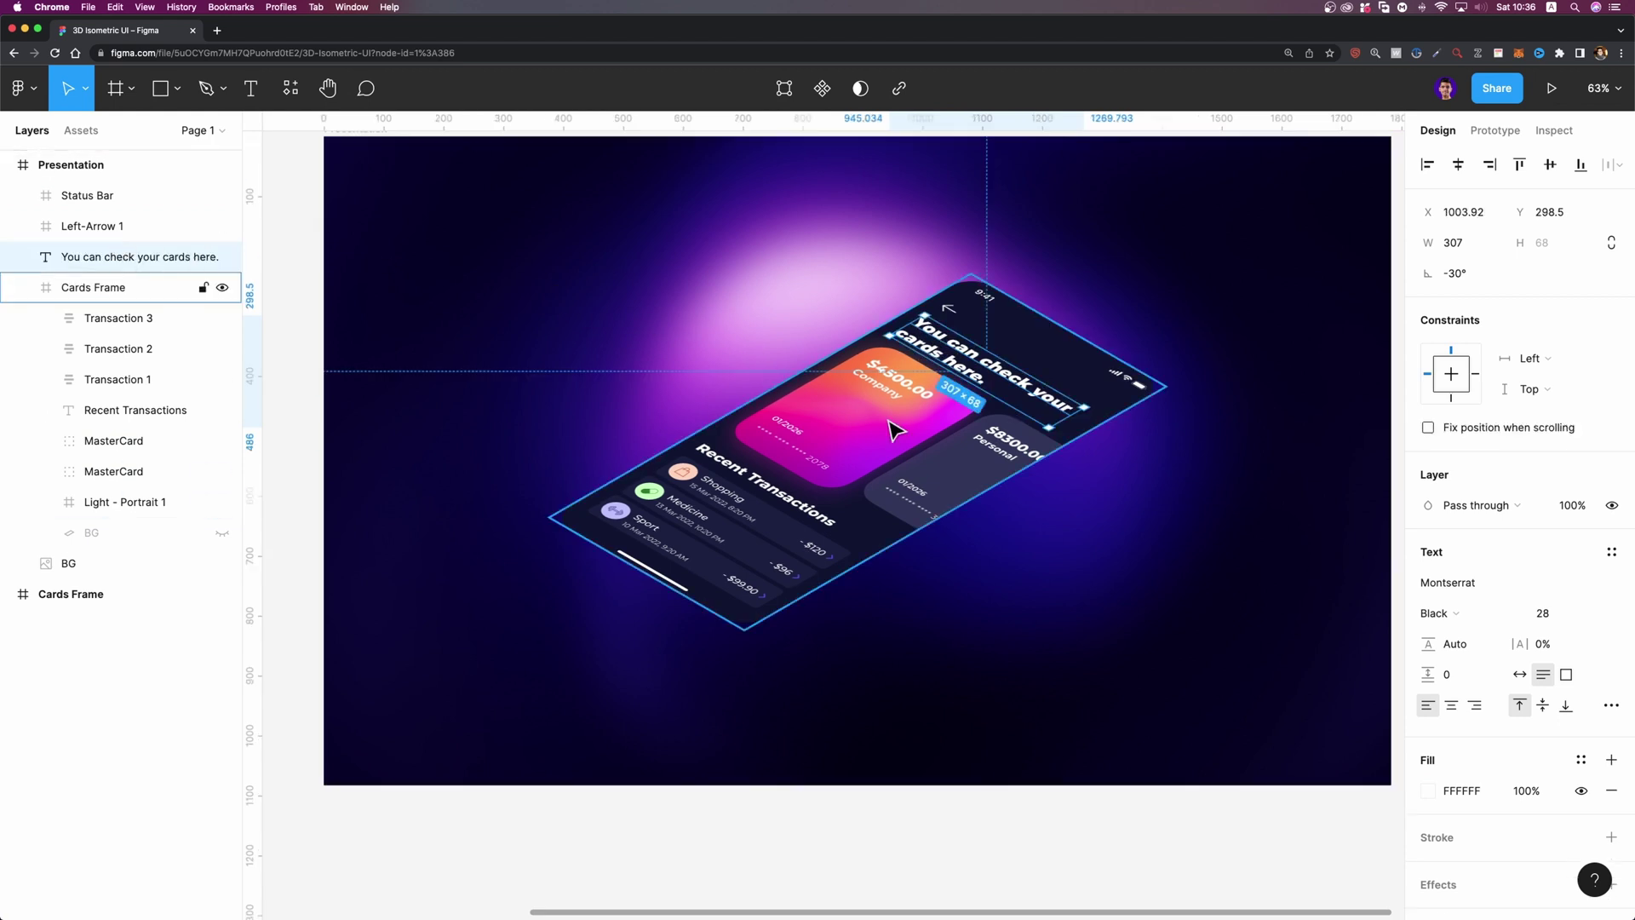
# Move both MasterCard groups and the Recent Transactions text out of the isometric Cards Frame, placing them just above it in Presentation
pyautogui.click(111, 437)
pyautogui.keyDown('shift'); pyautogui.click(112, 467); pyautogui.keyUp('shift')
pyautogui.moveTo(117, 476); pyautogui.dragTo(115, 276)
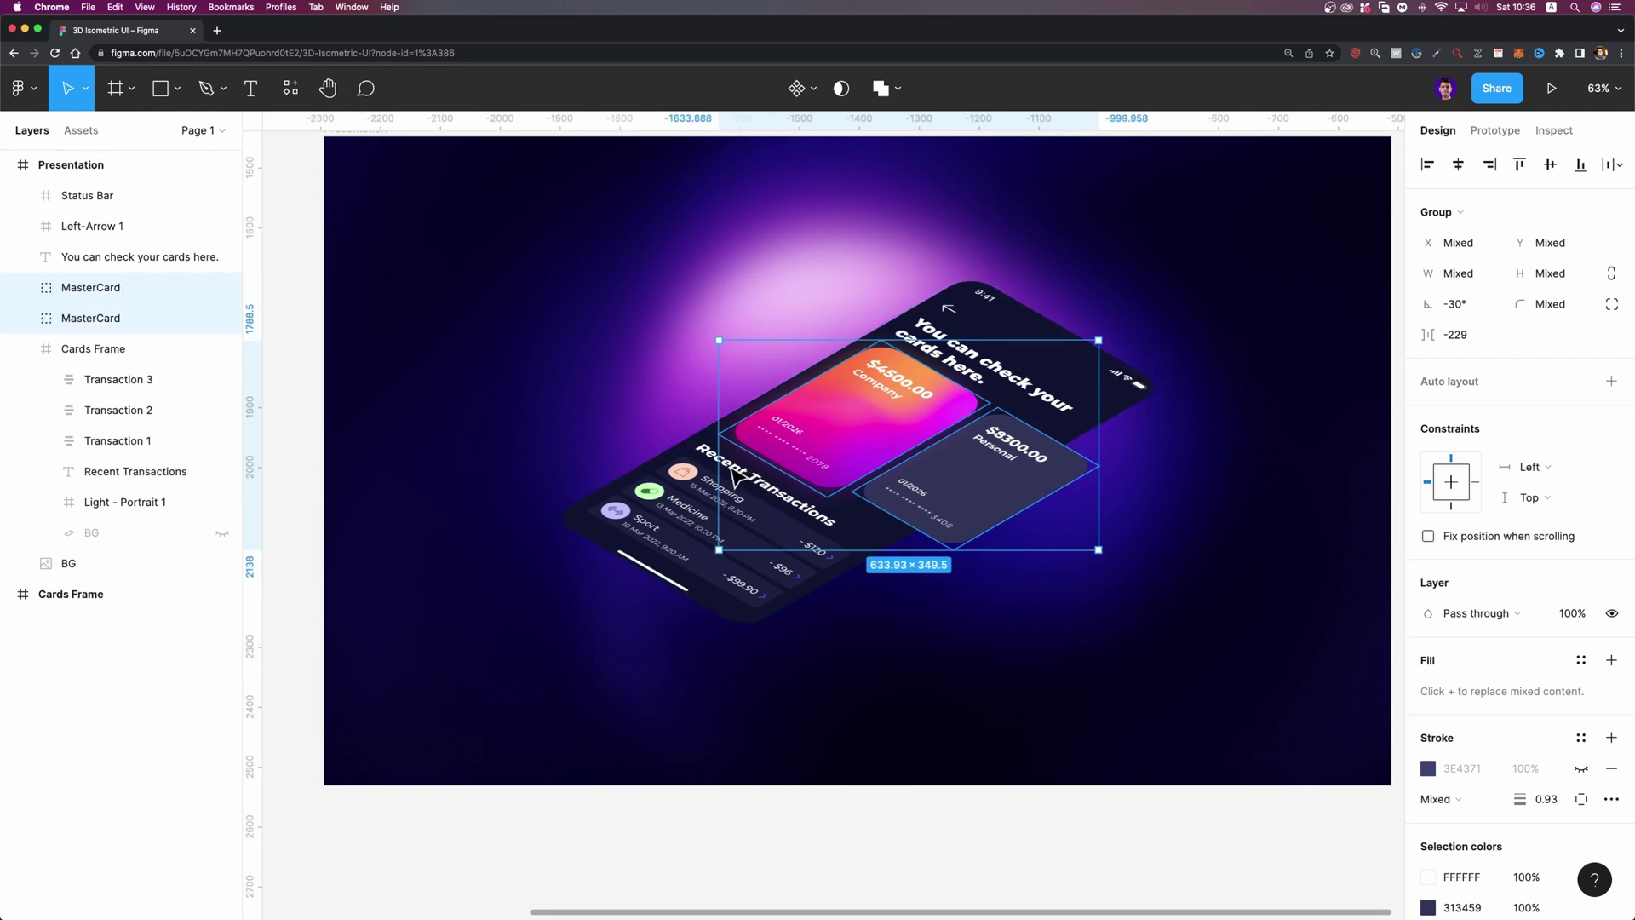
pyautogui.keyDown('super'); pyautogui.click(734, 477); pyautogui.keyUp('super')
pyautogui.moveTo(127, 471); pyautogui.dragTo(110, 341)
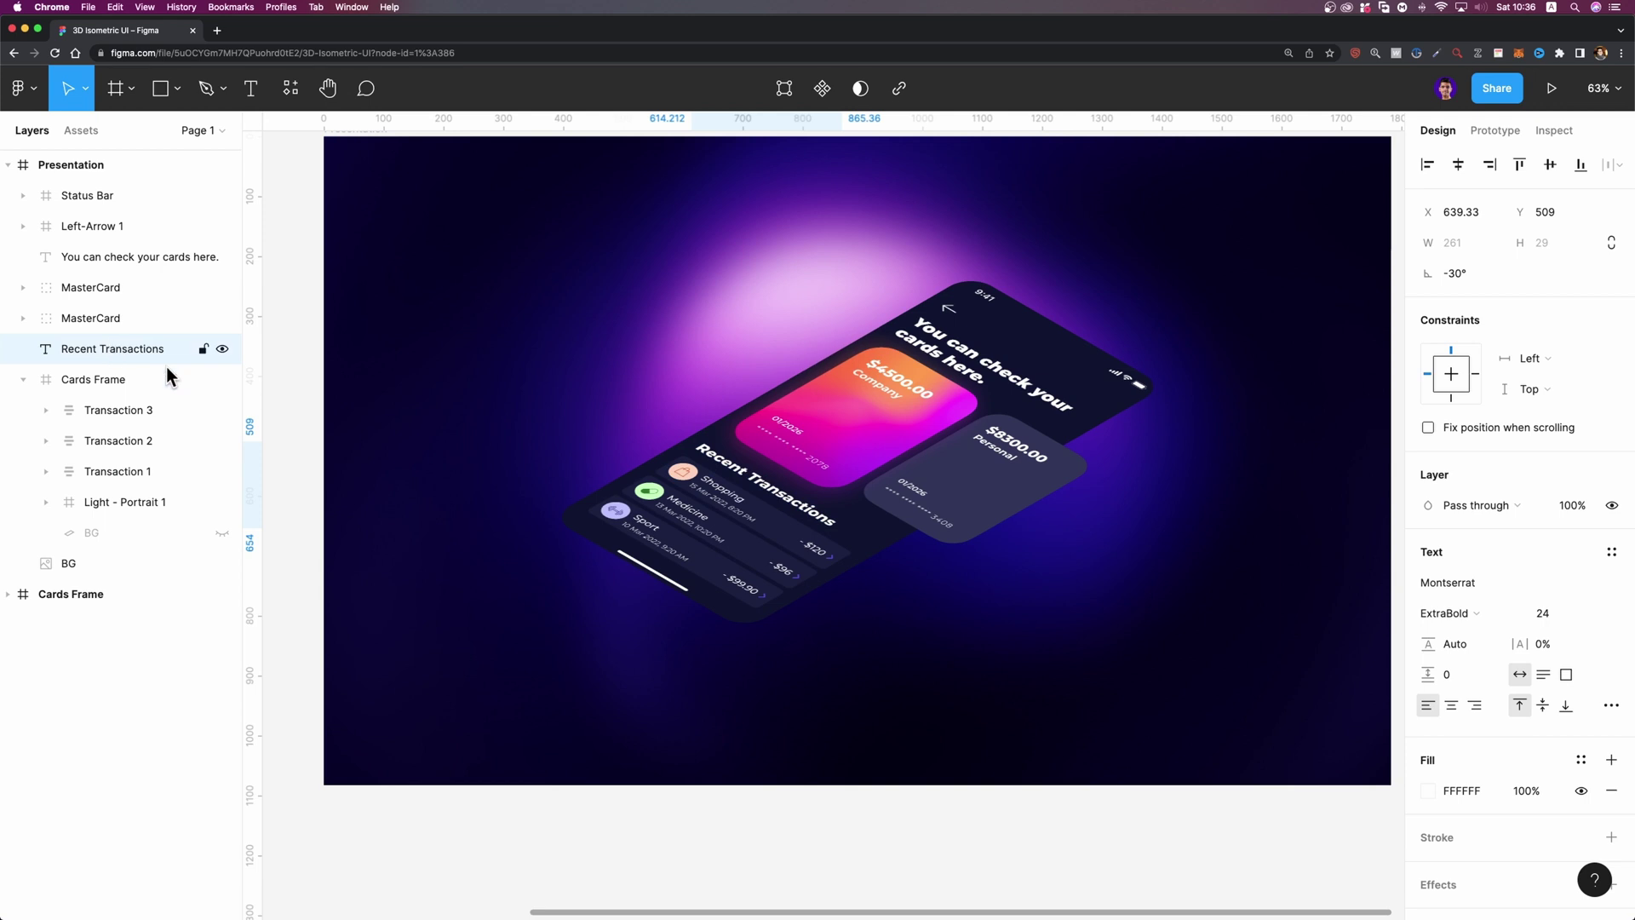
# Move the Transaction 2 layer out of the isometric Cards Frame to just above it in Presentation, then collapse and lock Cards Frame
pyautogui.click(689, 538)
pyautogui.click(714, 538)
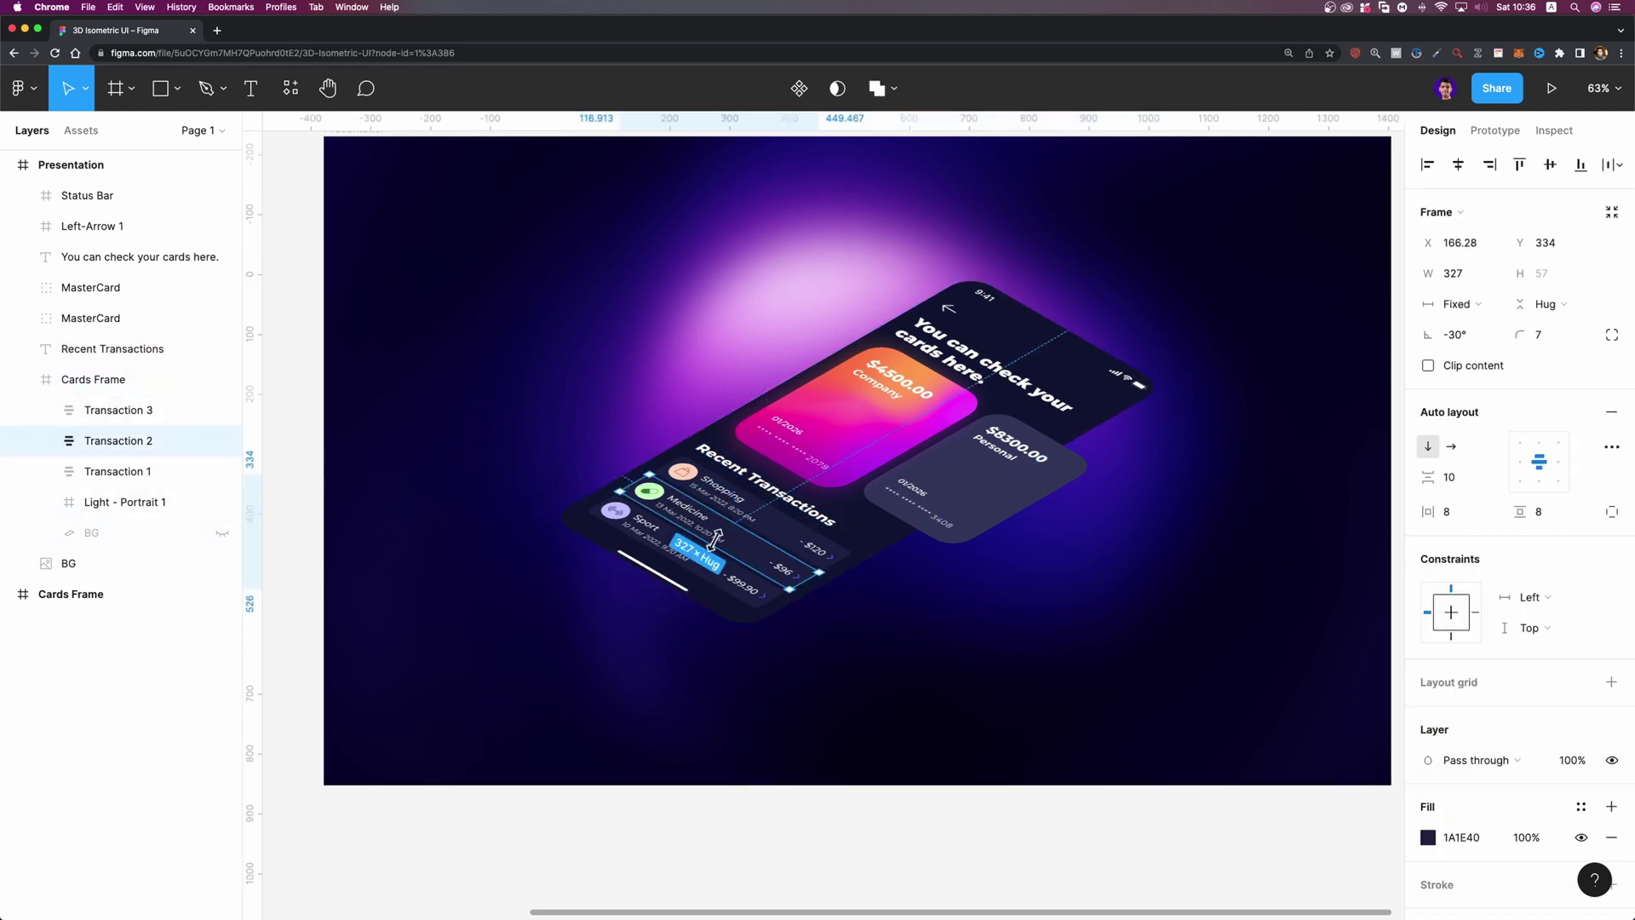
pyautogui.moveTo(204, 452); pyautogui.dragTo(88, 367)
pyautogui.click(22, 410)
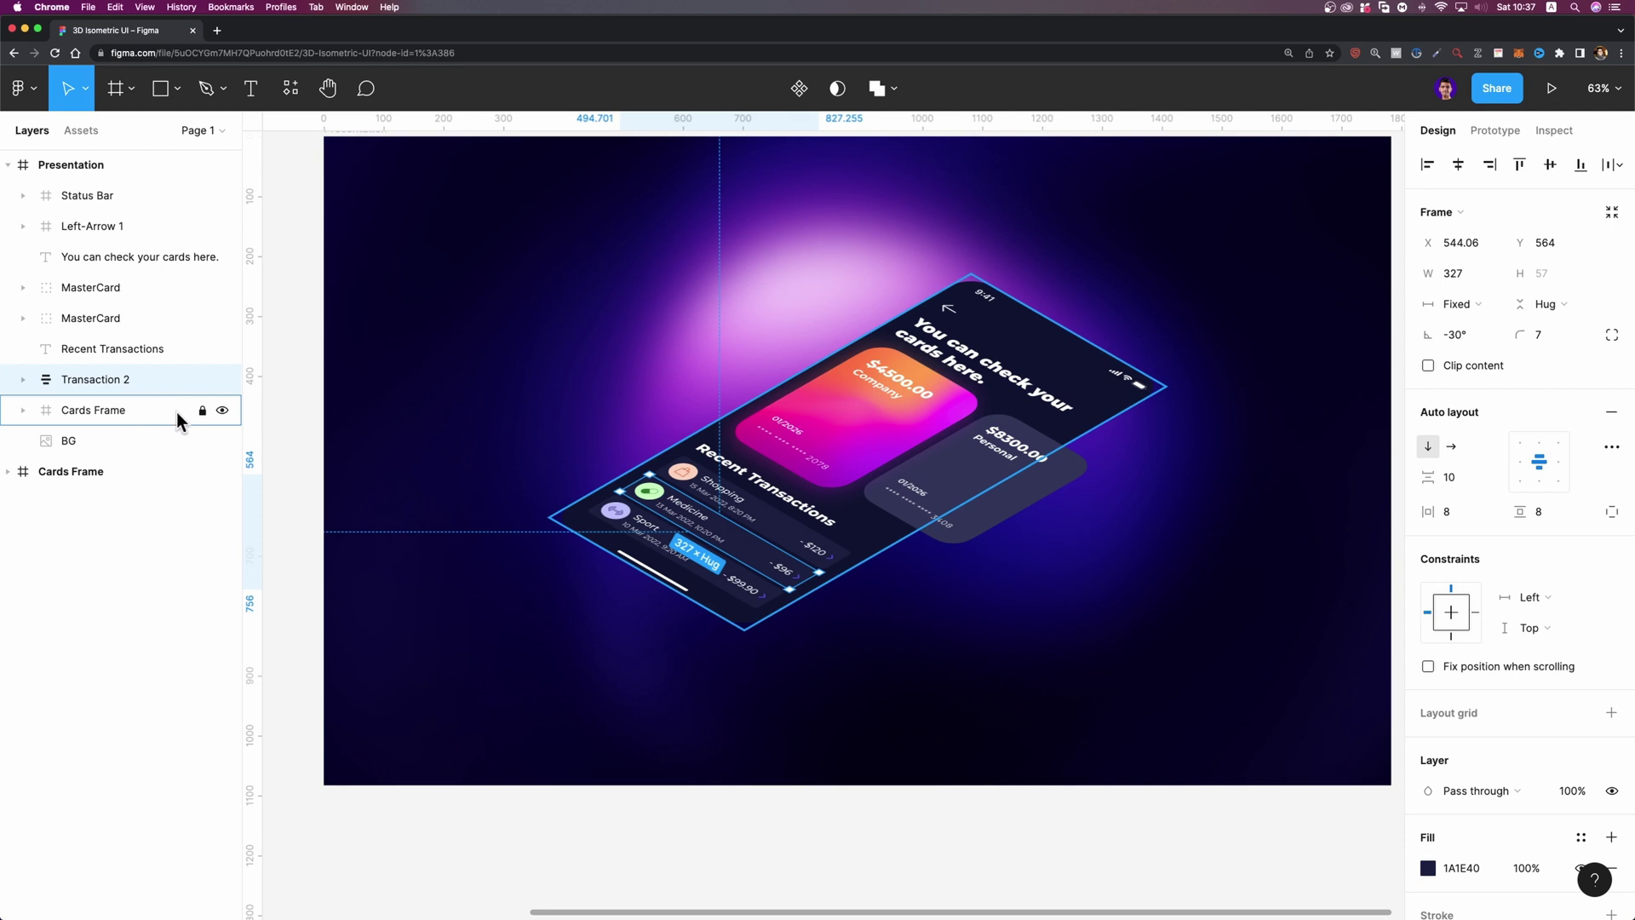
# Raise the Status Bar, the left arrow and the "You can check your cards here." heading straight up off the phone screen, with the heading at Y 268
pyautogui.click(1028, 322)
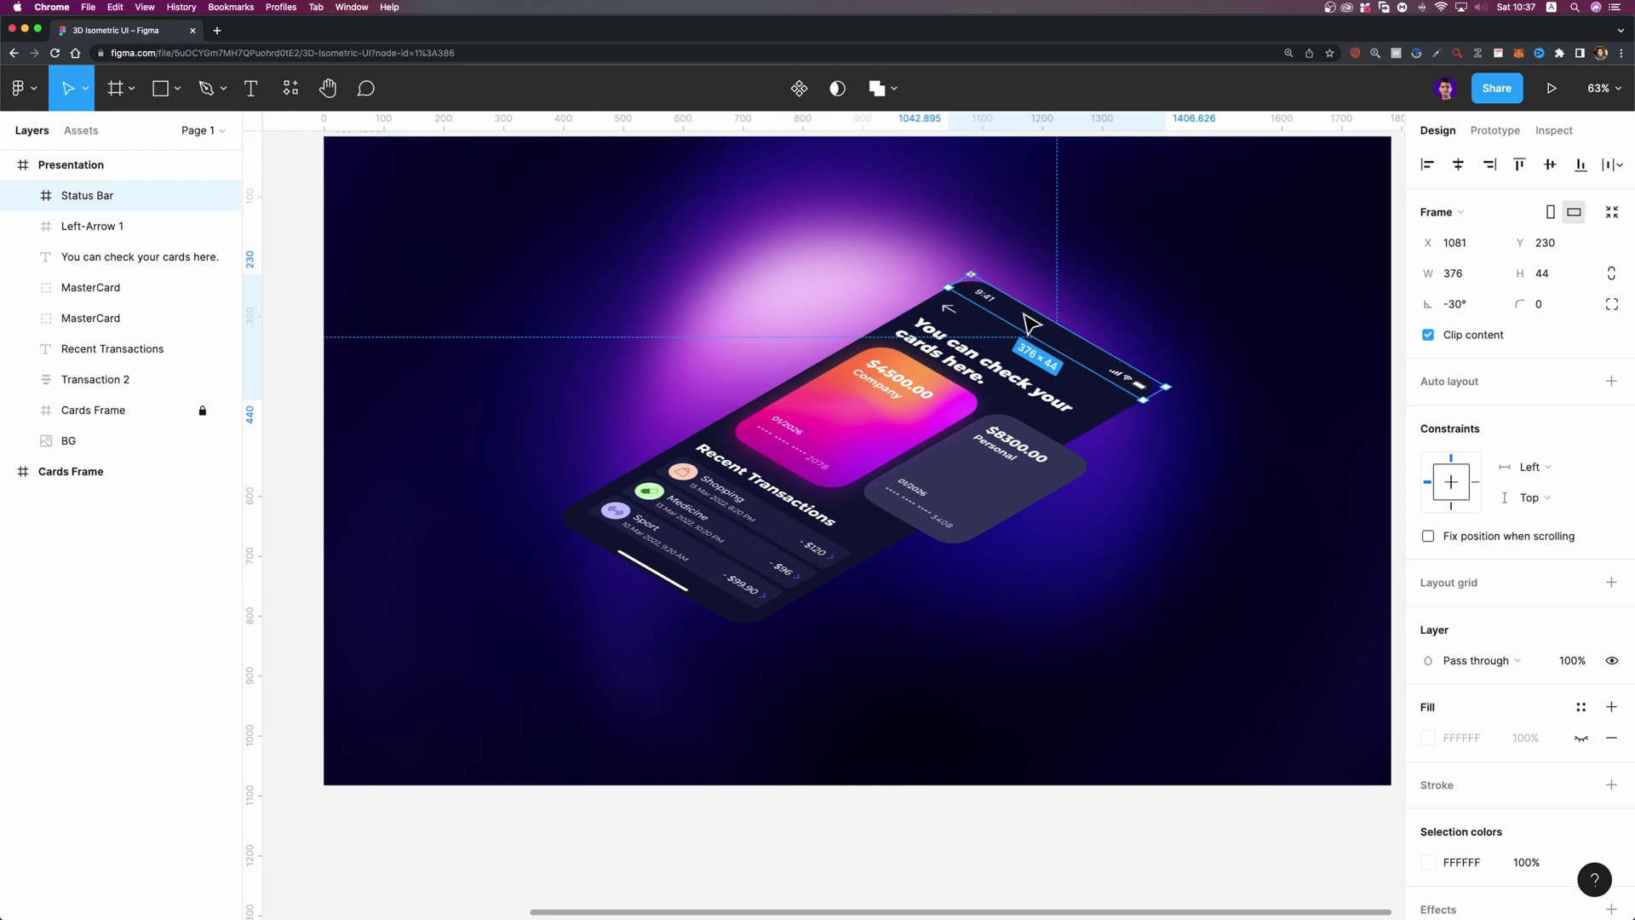
pyautogui.moveTo(1025, 314); pyautogui.dragTo(1025, 277)
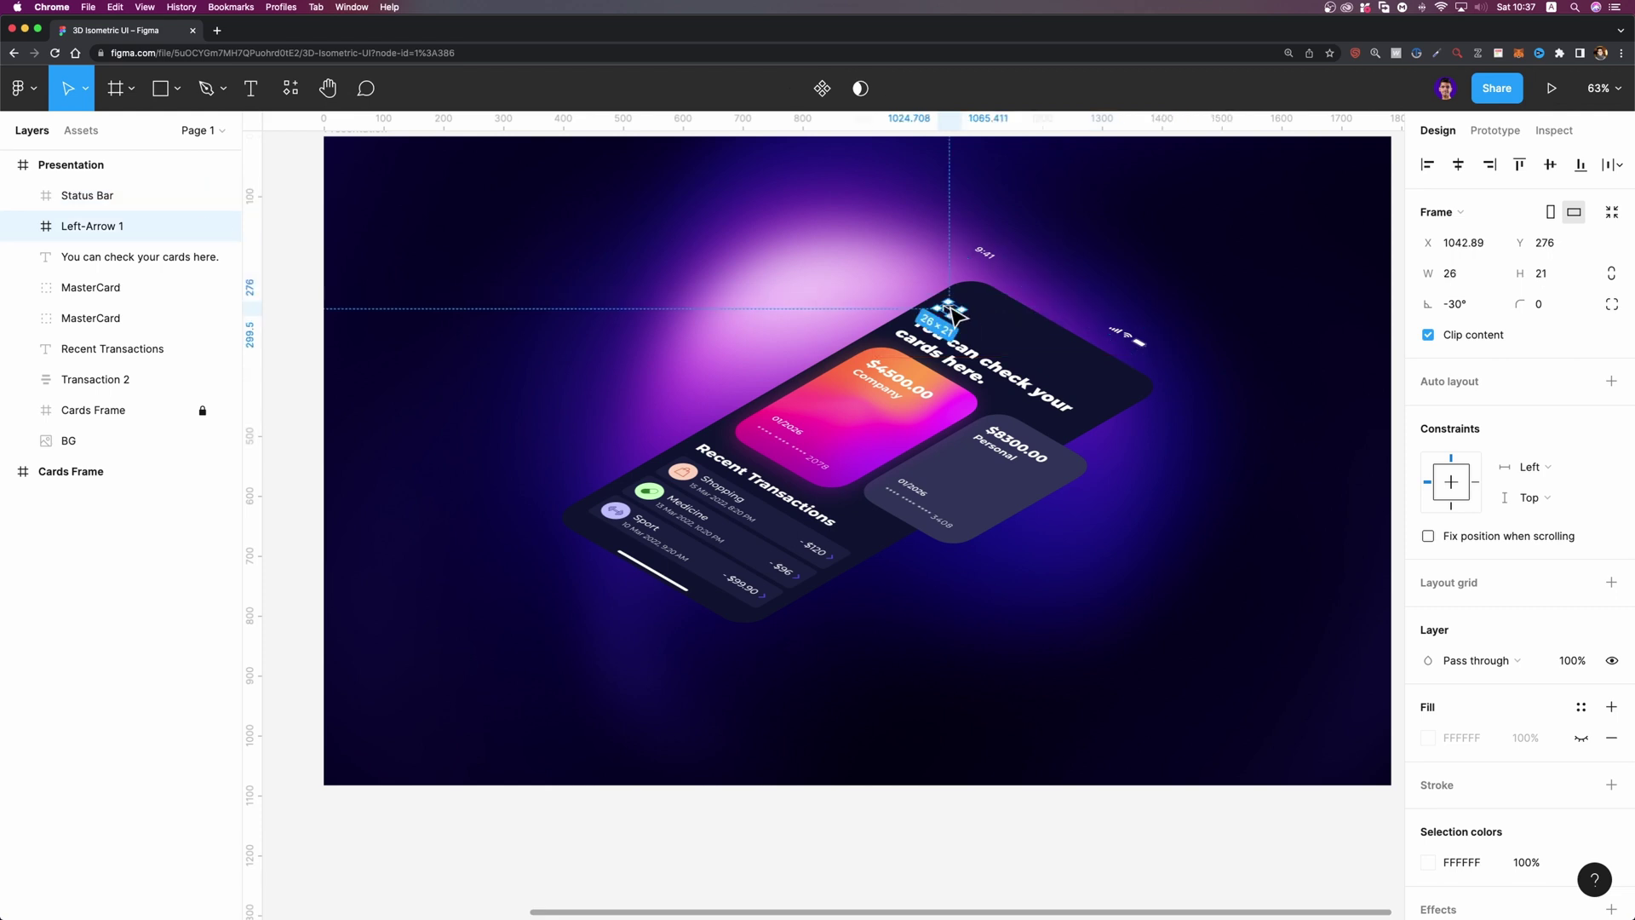
pyautogui.moveTo(954, 313); pyautogui.dragTo(951, 288)
pyautogui.click(942, 358)
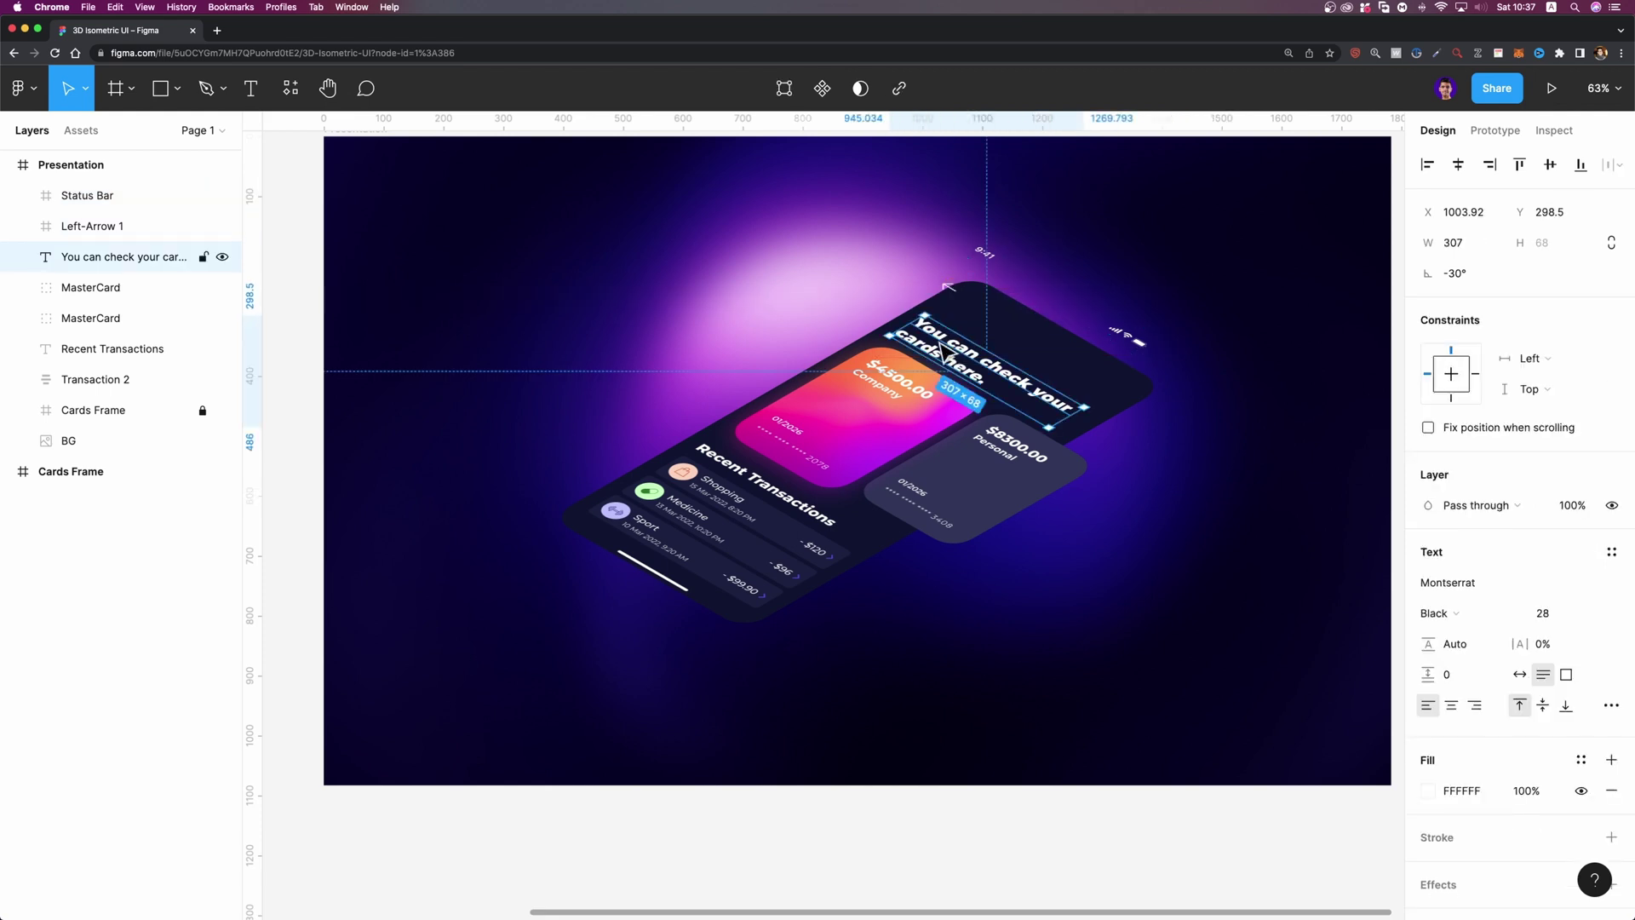
pyautogui.moveTo(942, 362); pyautogui.dragTo(958, 345)
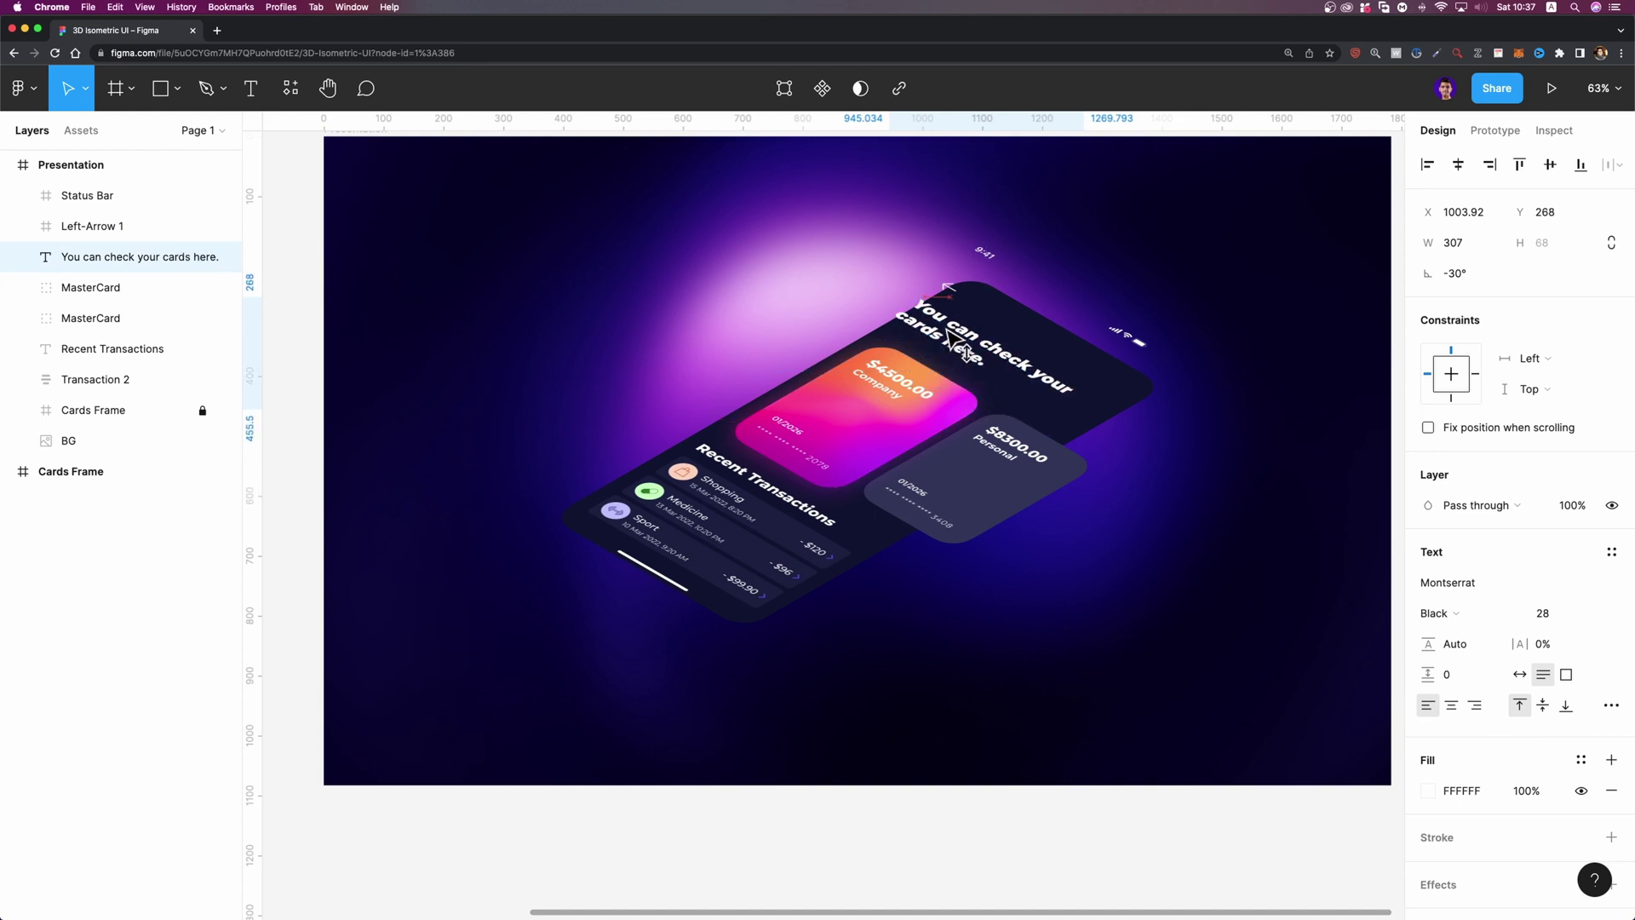
# Raise the orange Company MasterCard group to Y 283 and place its layer above the "You can check your cards here." text
pyautogui.click(890, 413)
pyautogui.moveTo(891, 413); pyautogui.dragTo(886, 393)
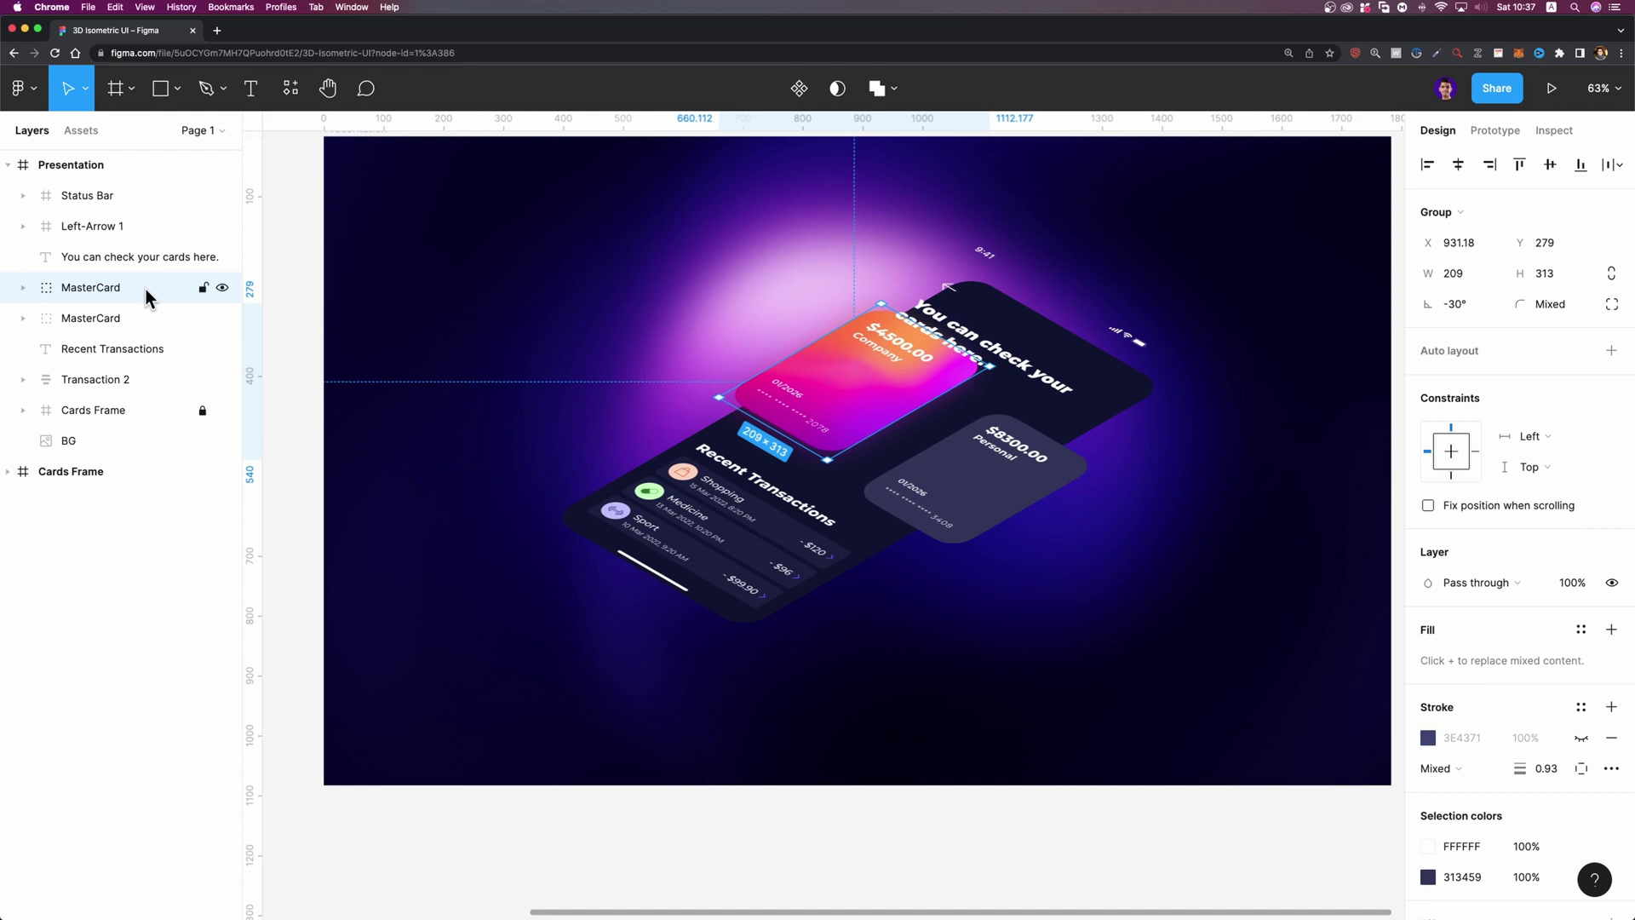
pyautogui.moveTo(138, 294); pyautogui.dragTo(136, 259)
# Raise the dark Personal MasterCard group to Y 443 and shift the Recent Transactions text to X 651.11, Y 495
pyautogui.scroll(5, 873, 385)
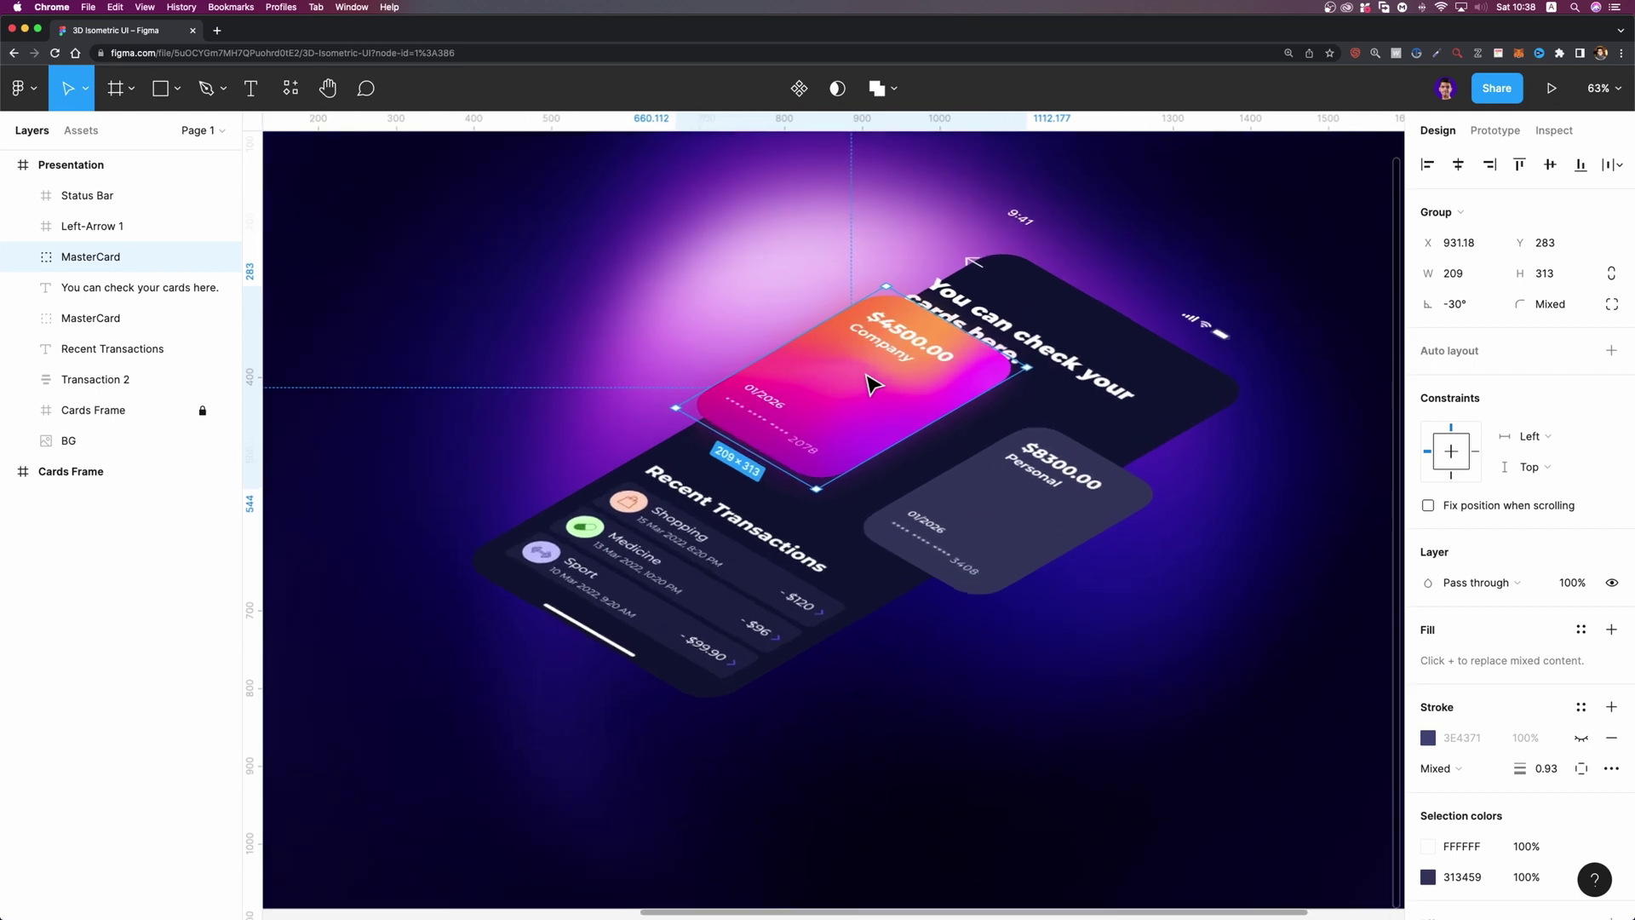
pyautogui.hscroll(2, 965, 313)
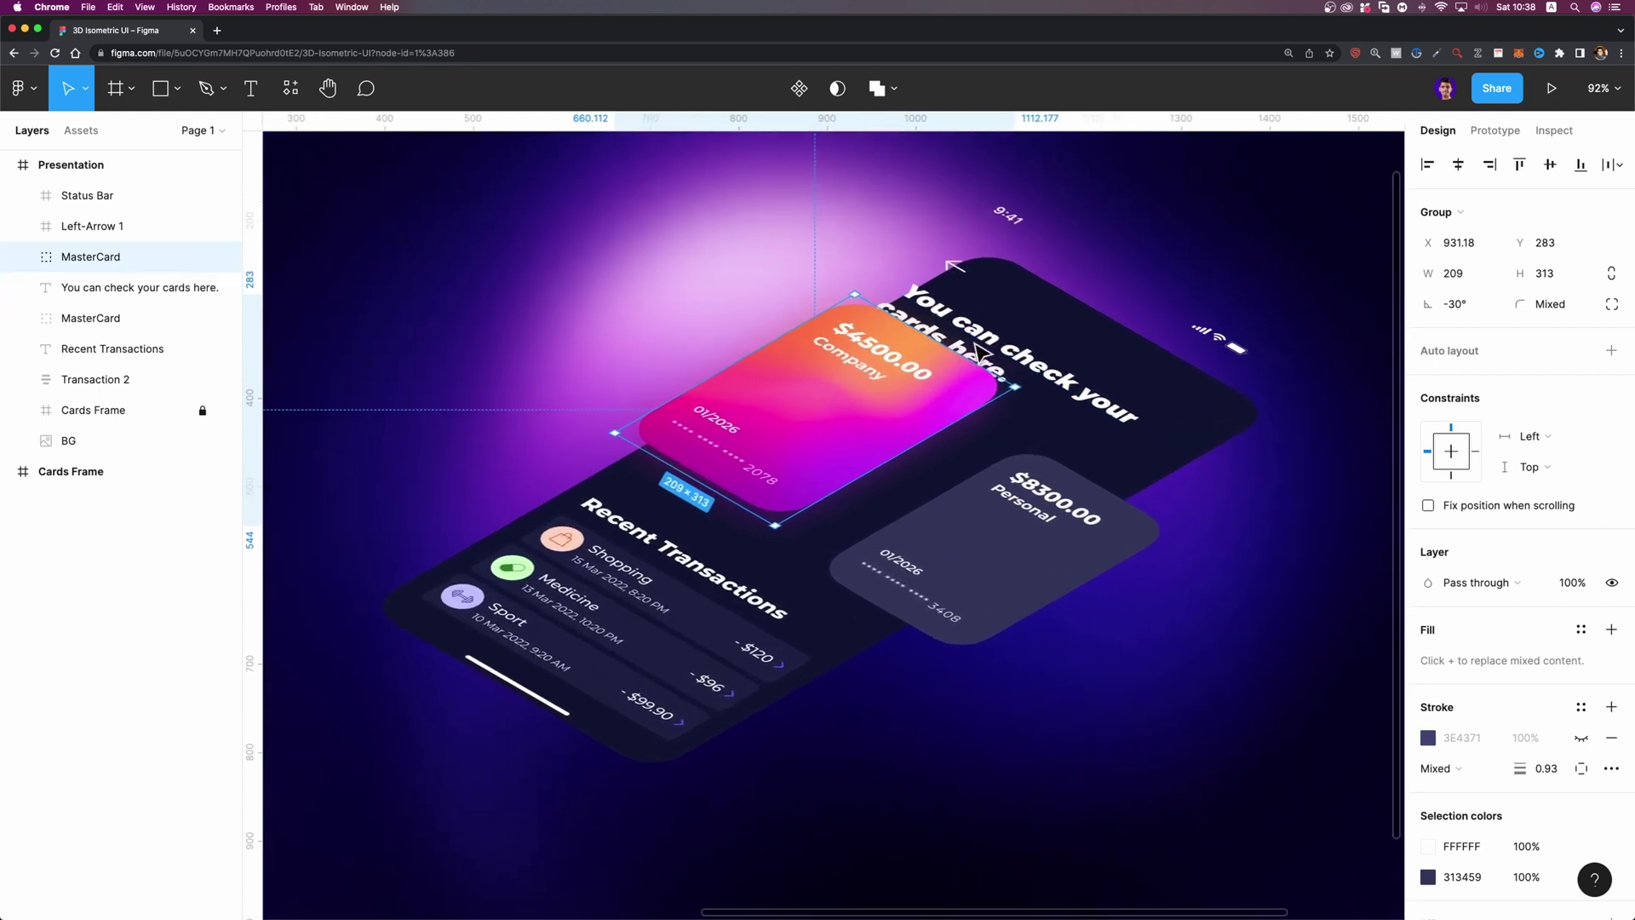
pyautogui.click(935, 547)
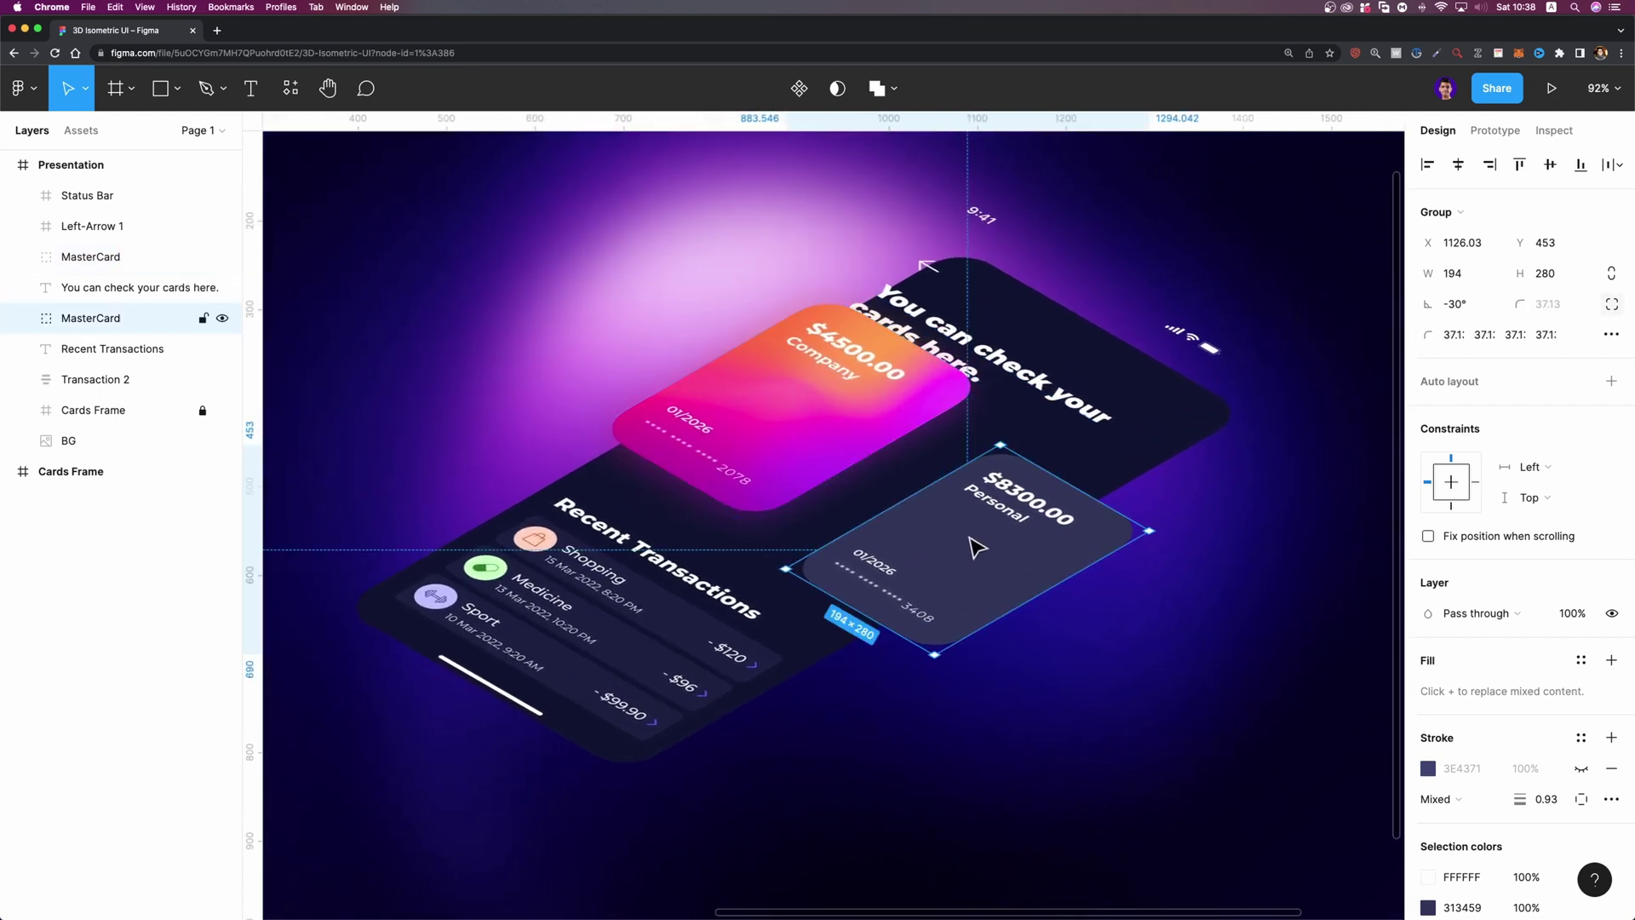
pyautogui.hotkey('shift', 'Up')
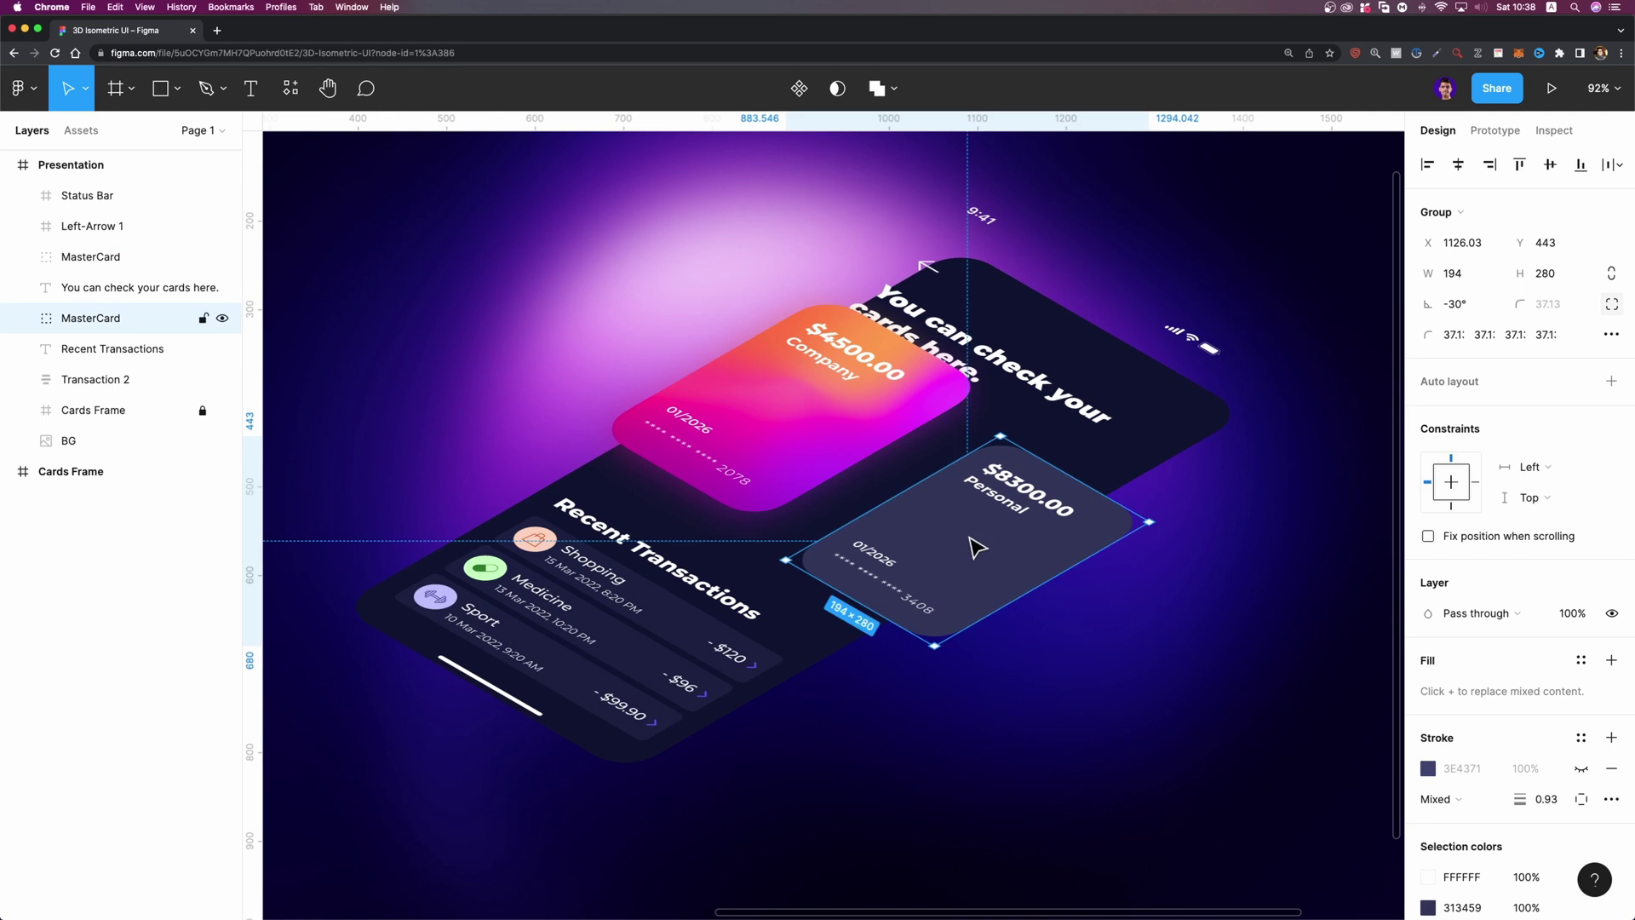
pyautogui.click(694, 529)
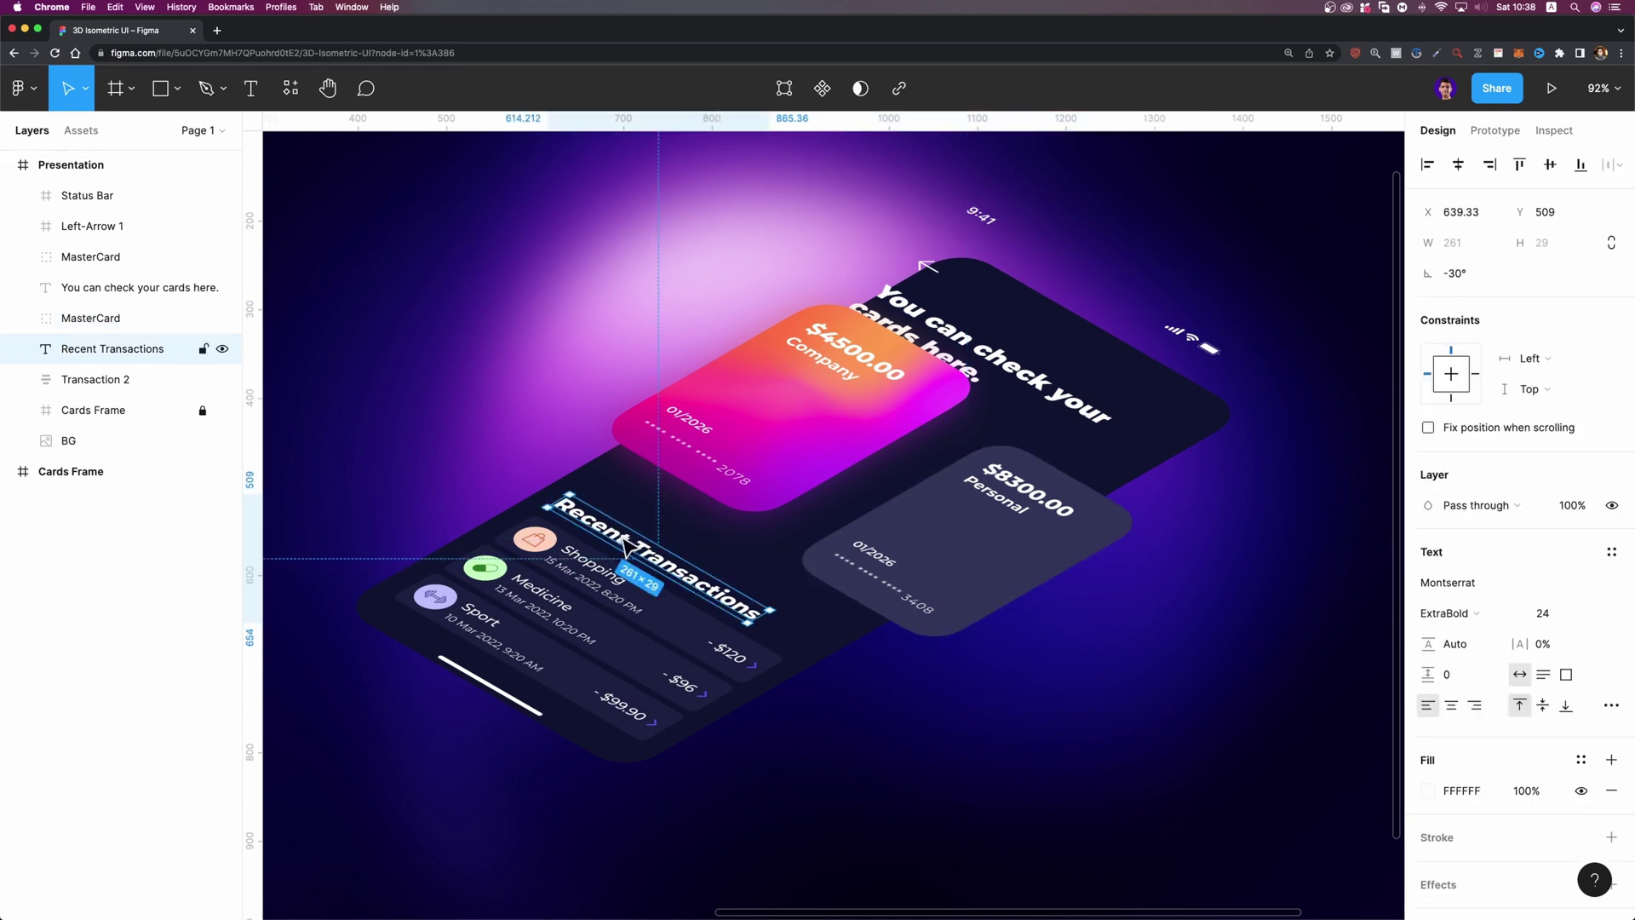
pyautogui.moveTo(628, 530); pyautogui.dragTo(634, 525)
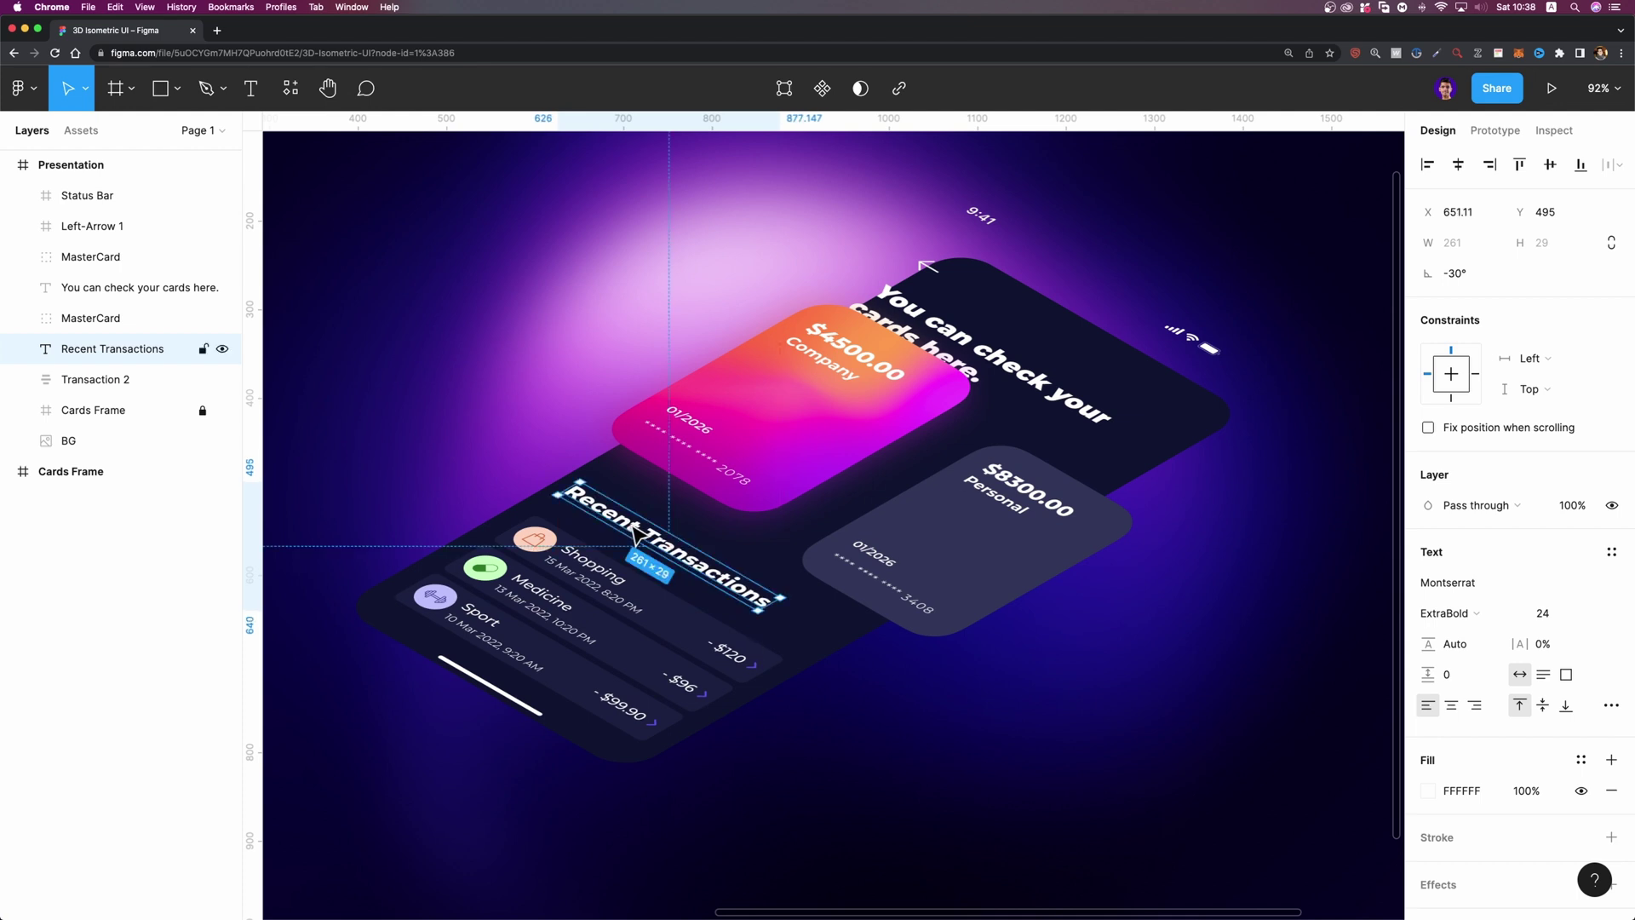
# Raise the Transaction 2 row about 30 px so it floats above the other transactions, and review the whole Presentation frame
pyautogui.click(569, 637)
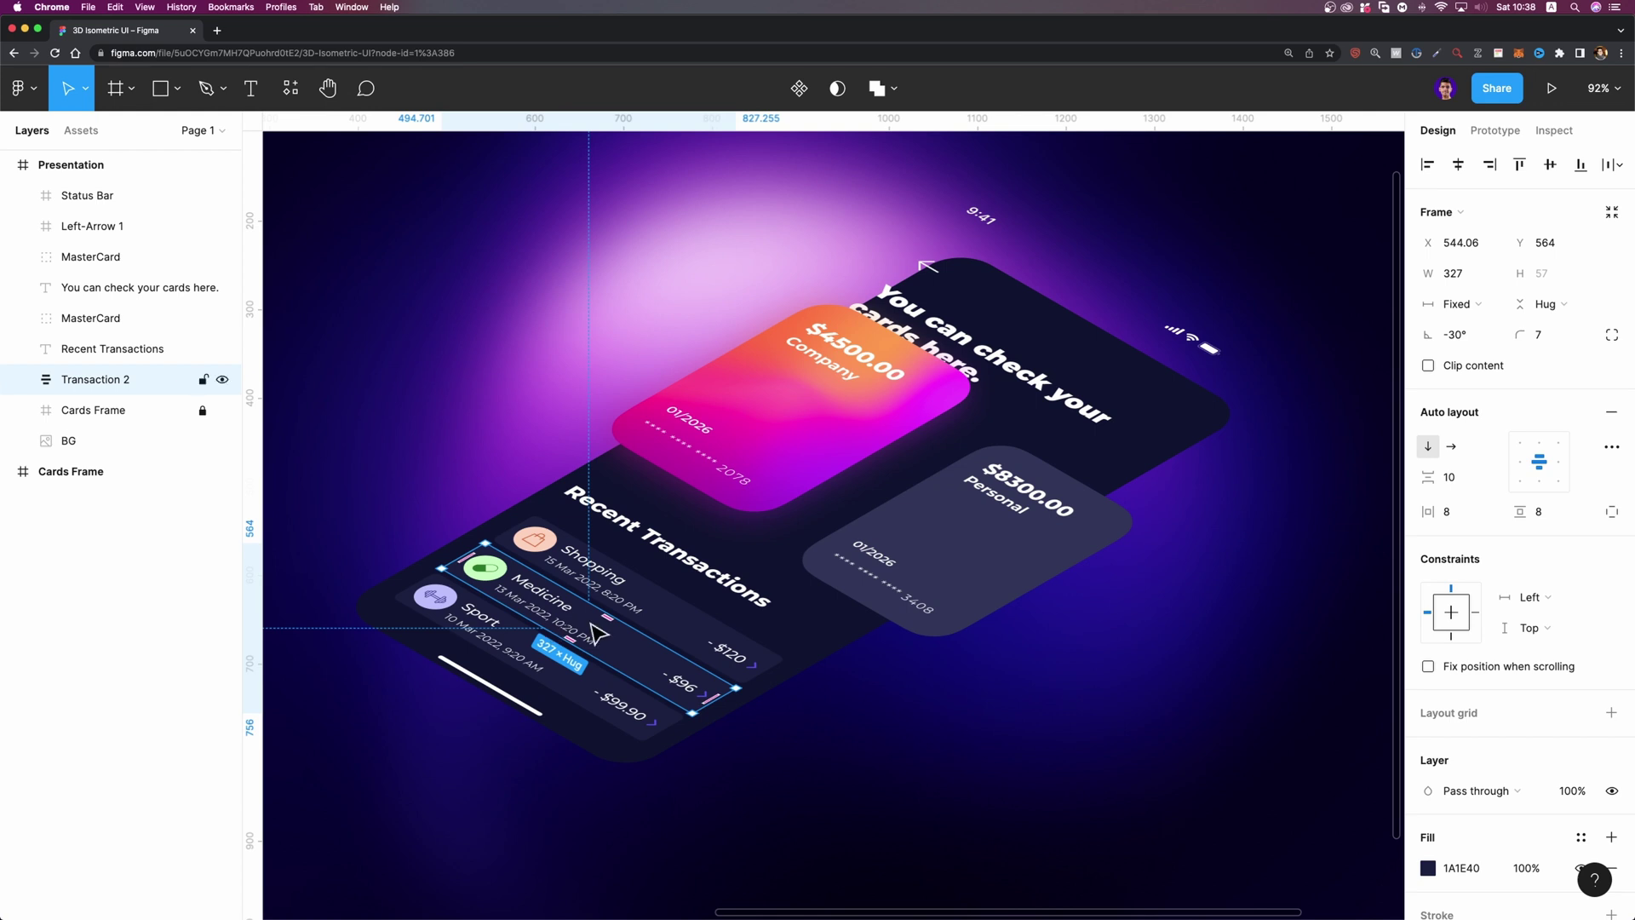
pyautogui.hotkey('shift', 'Up')
pyautogui.hotkey('shift', 'Up')
pyautogui.hotkey('shift', 'Up')
pyautogui.press('Escape')
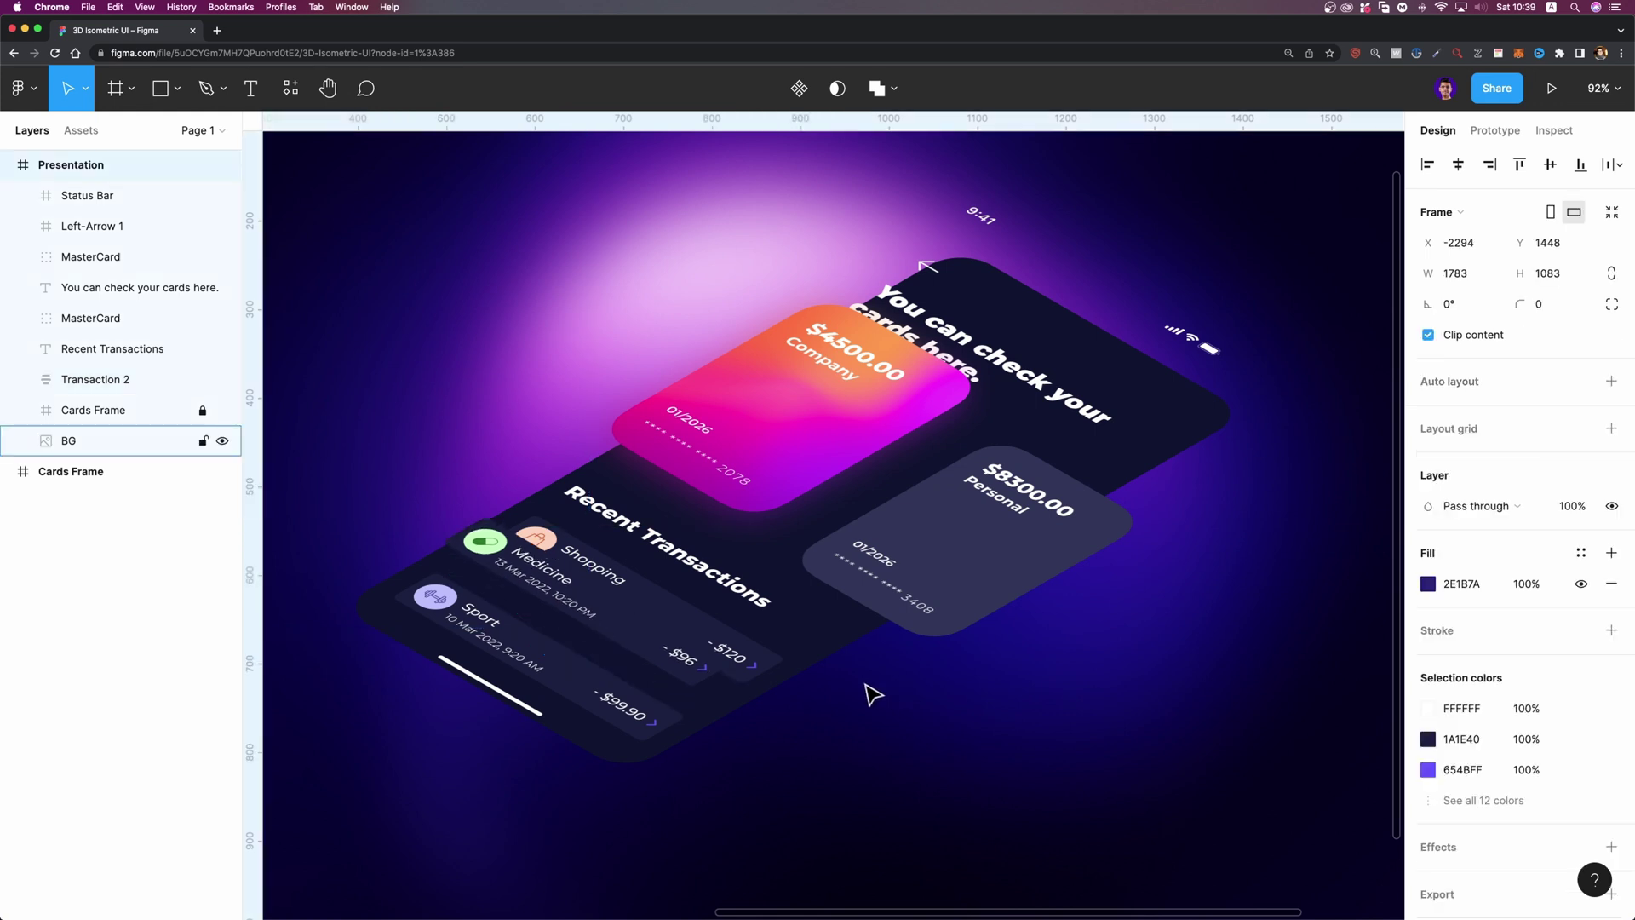
pyautogui.scroll(2, 872, 689)
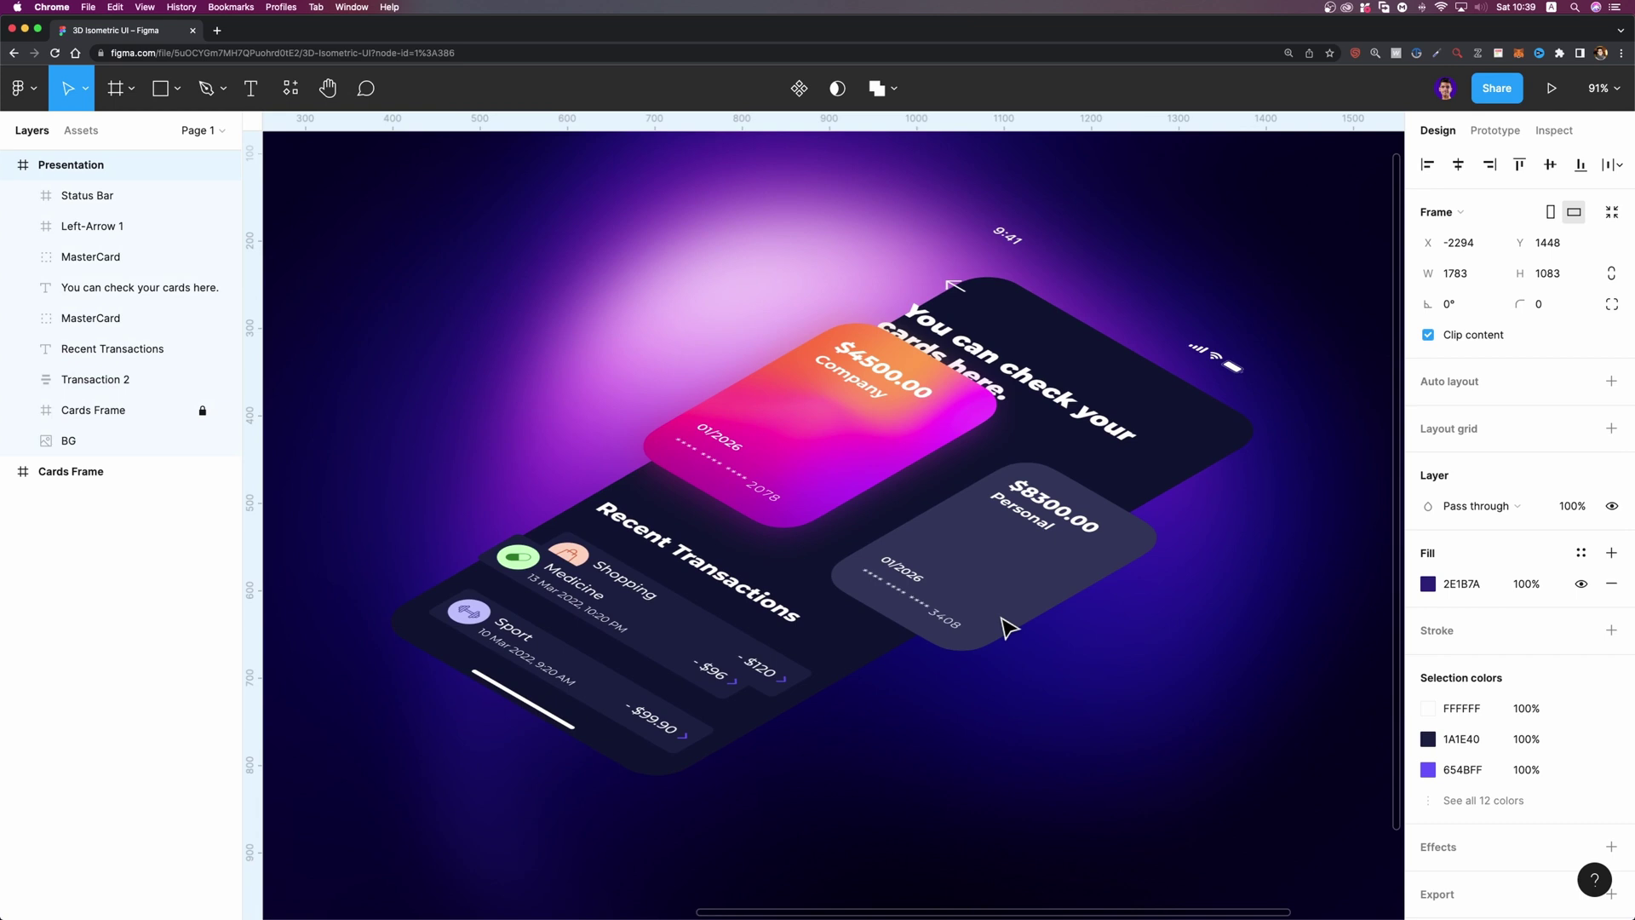
pyautogui.hotkey('shift', '2')
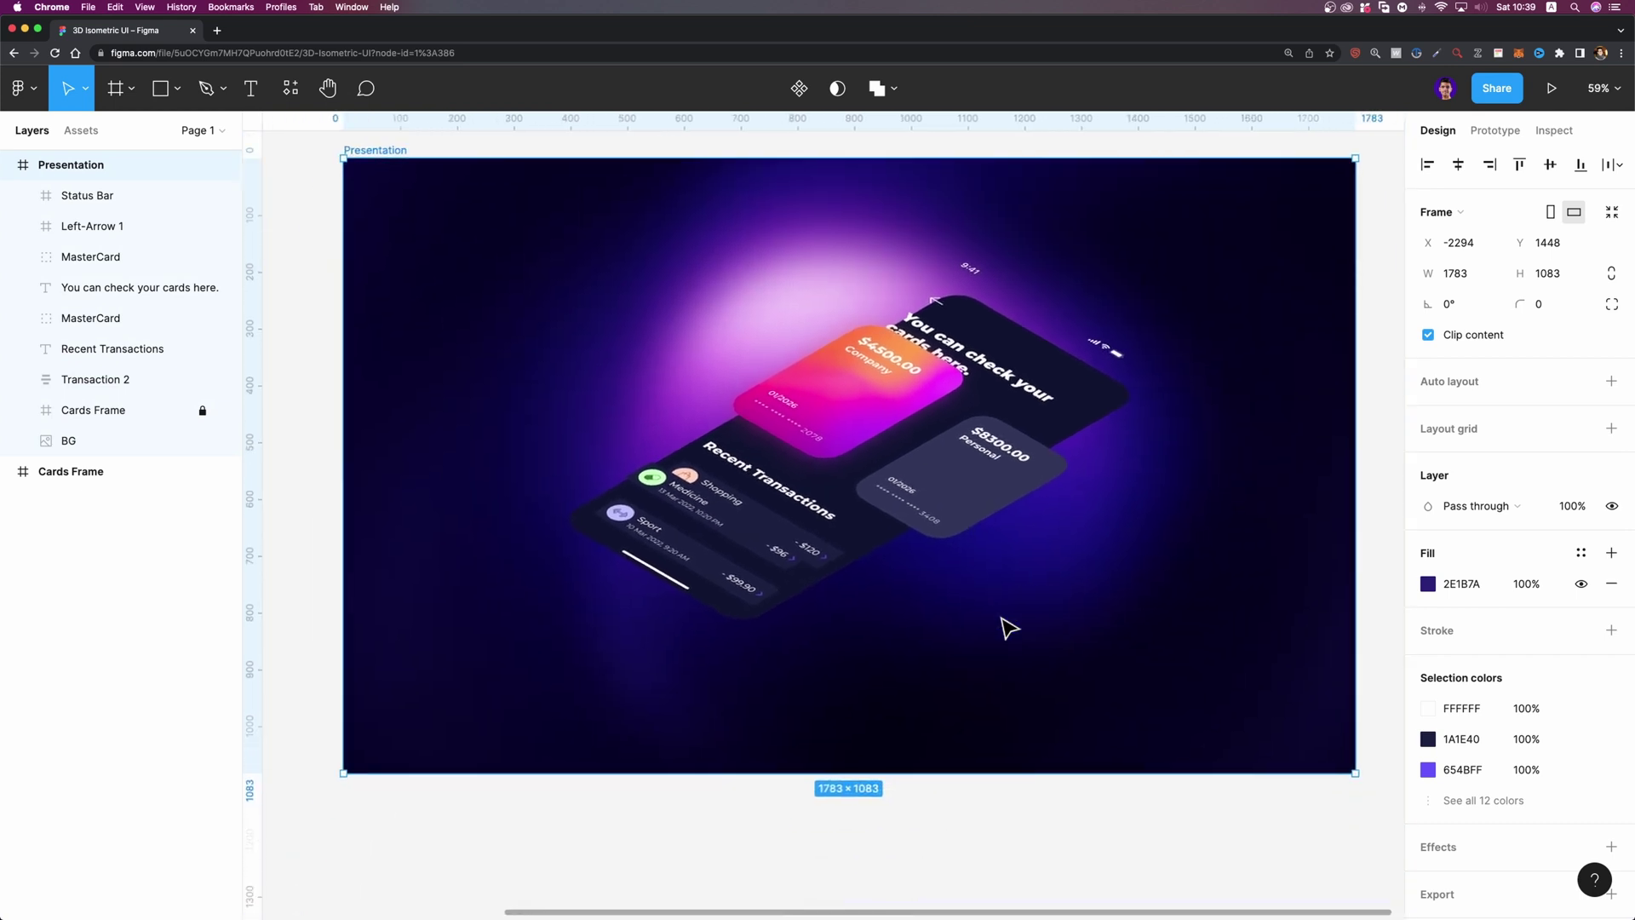
# Lower the Card shape inside the orange Company MasterCard group to Y 296 to give the card a visible thickness
pyautogui.scroll(3, 967, 460)
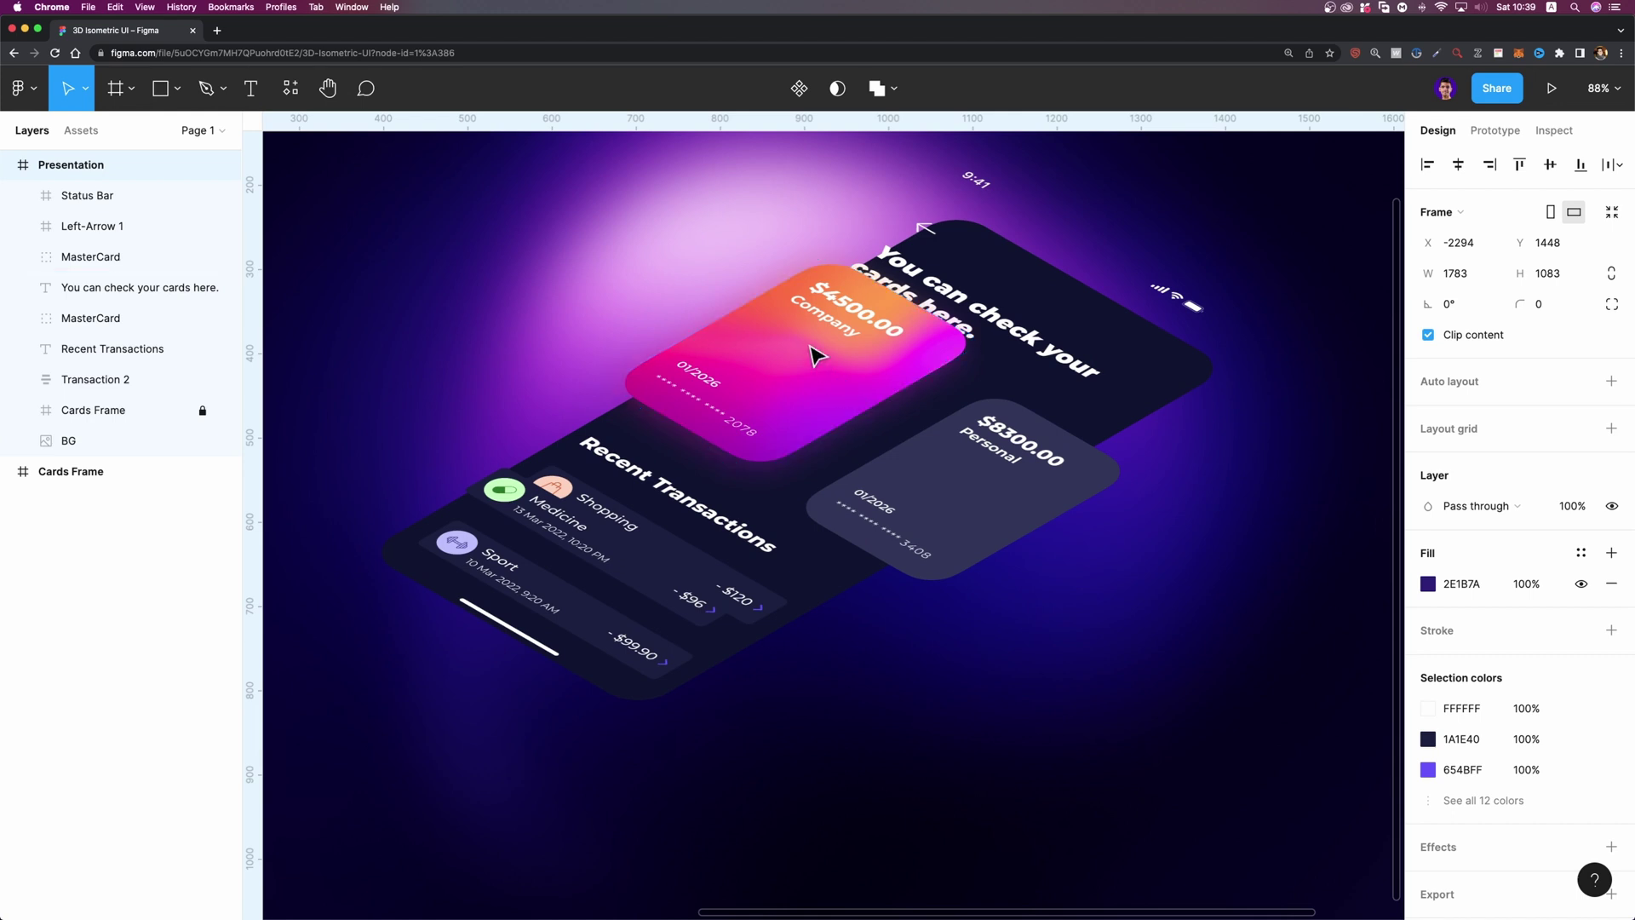
pyautogui.click(905, 454)
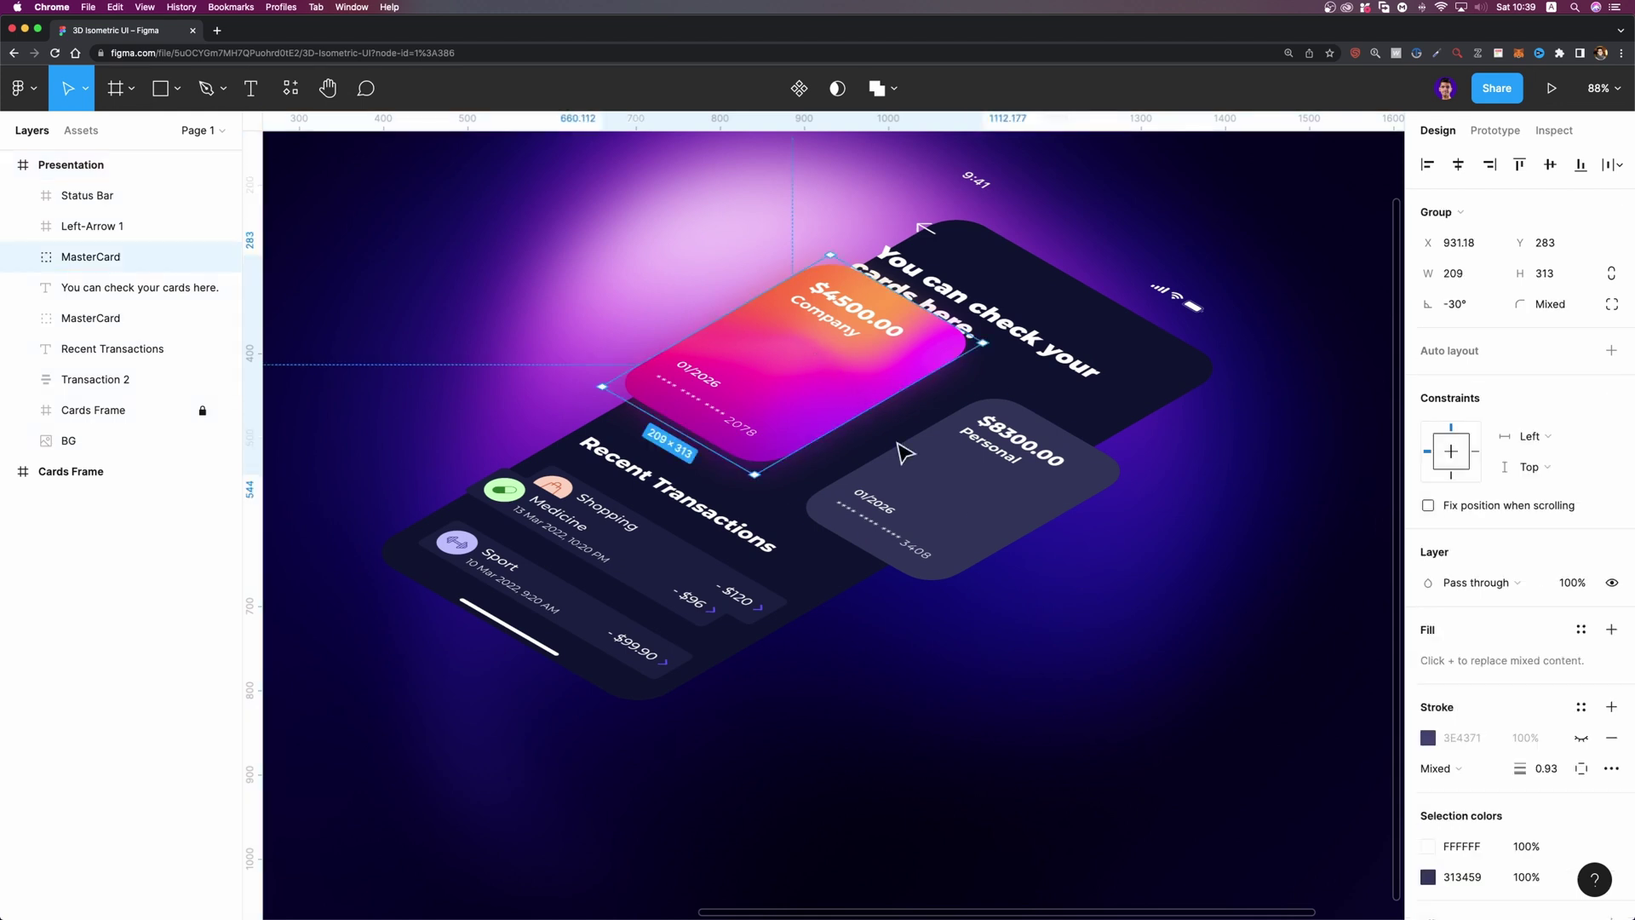
pyautogui.click(808, 366)
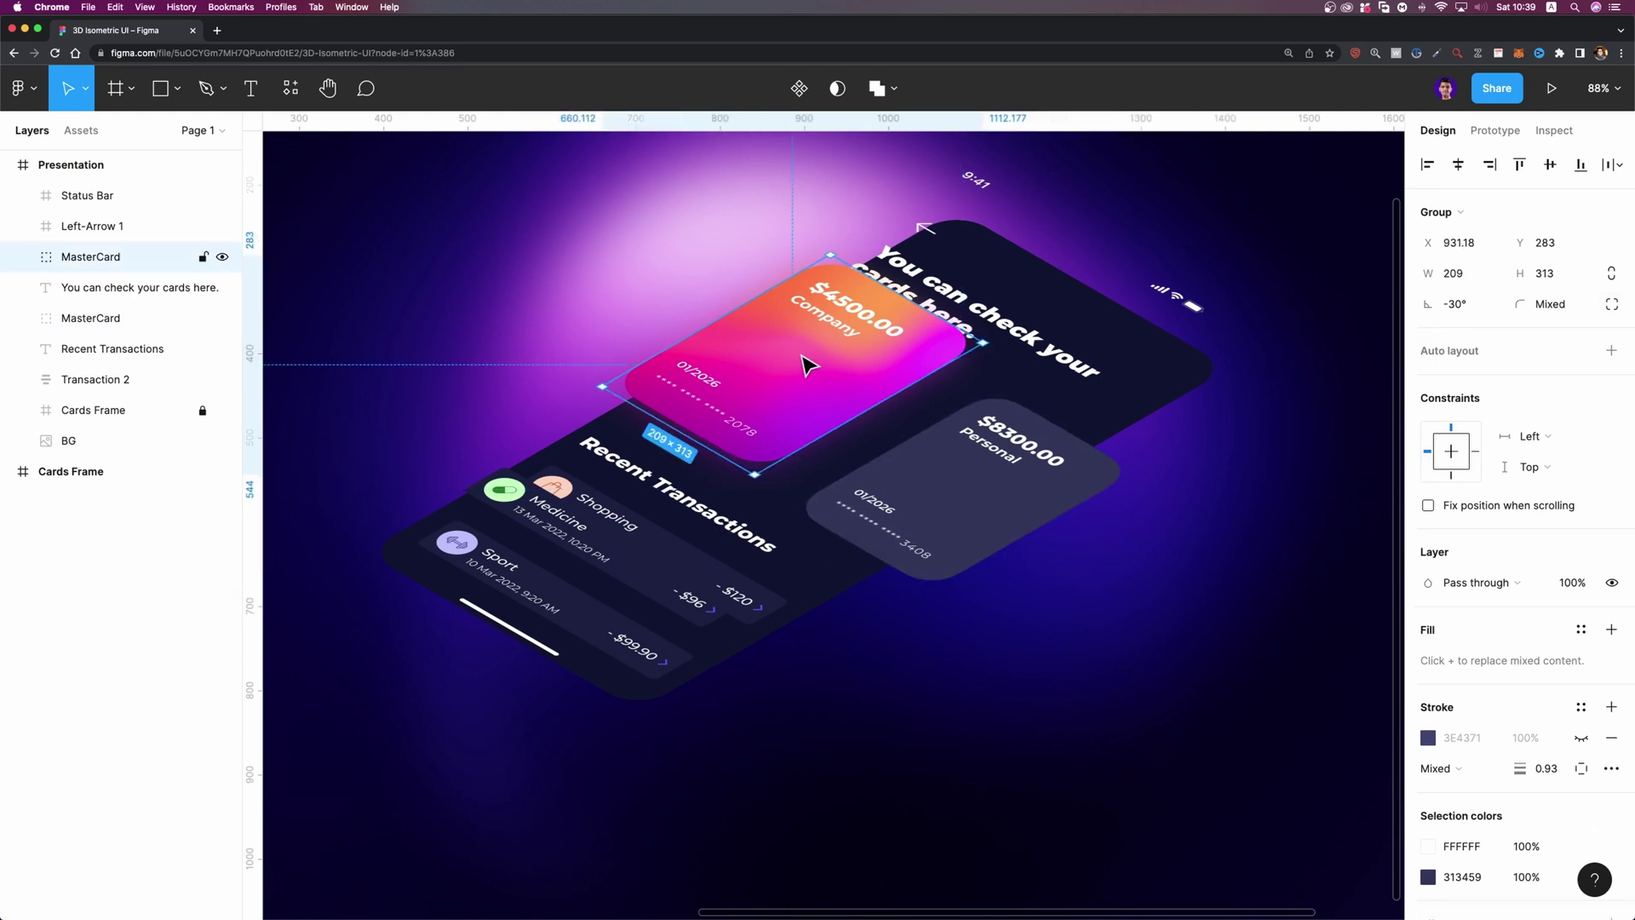
pyautogui.click(24, 259)
pyautogui.click(119, 439)
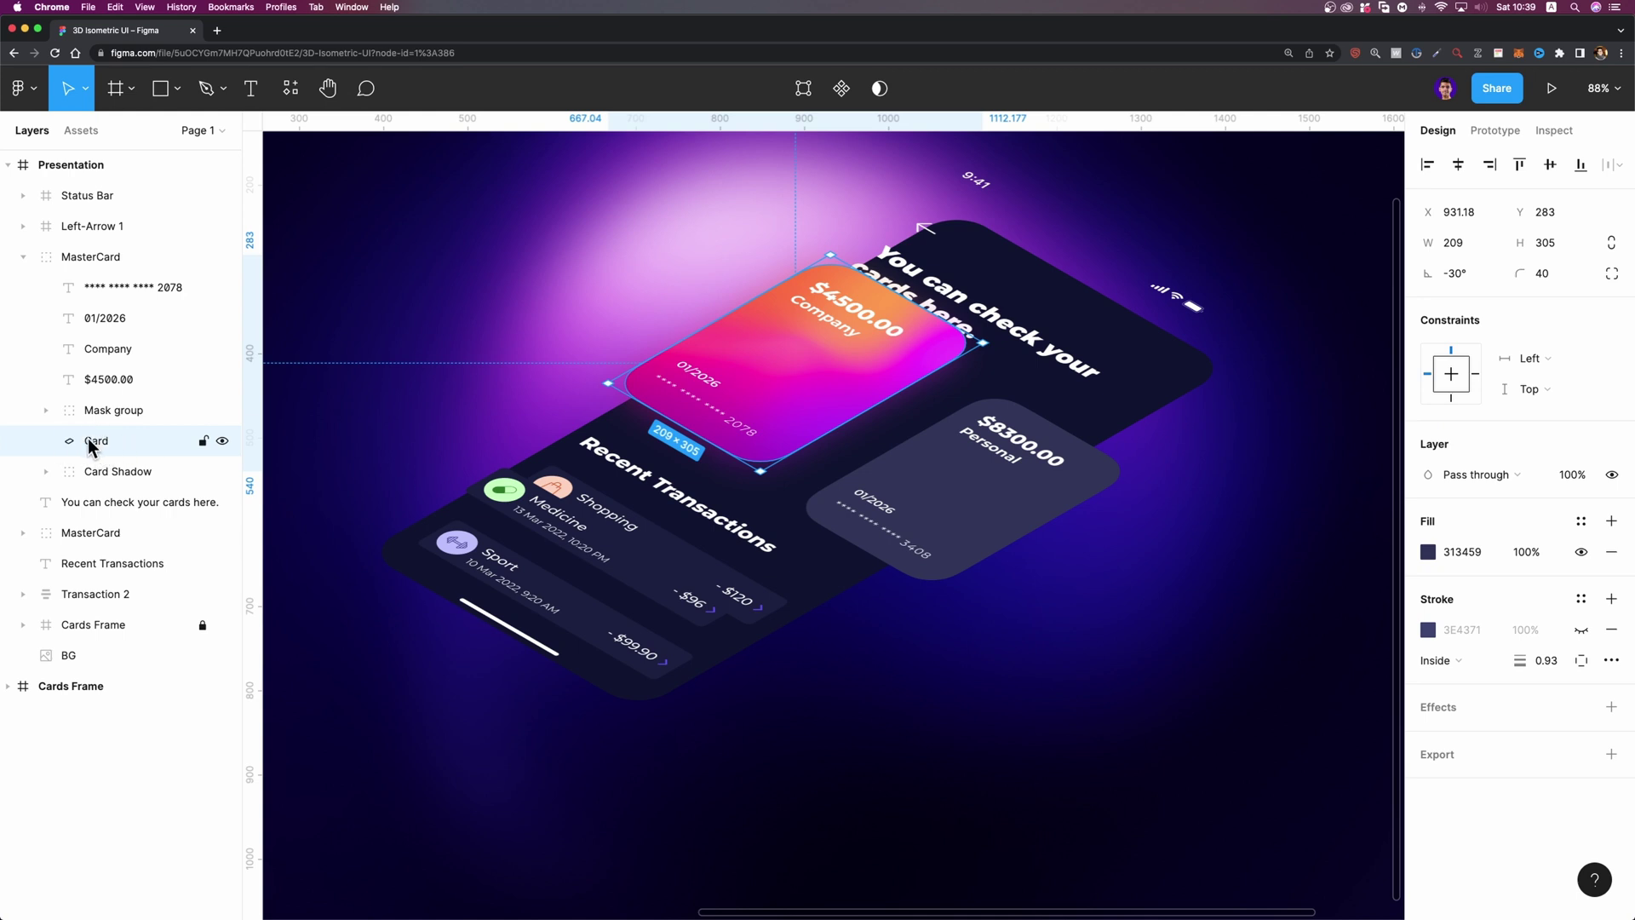
pyautogui.scroll(5, 942, 391)
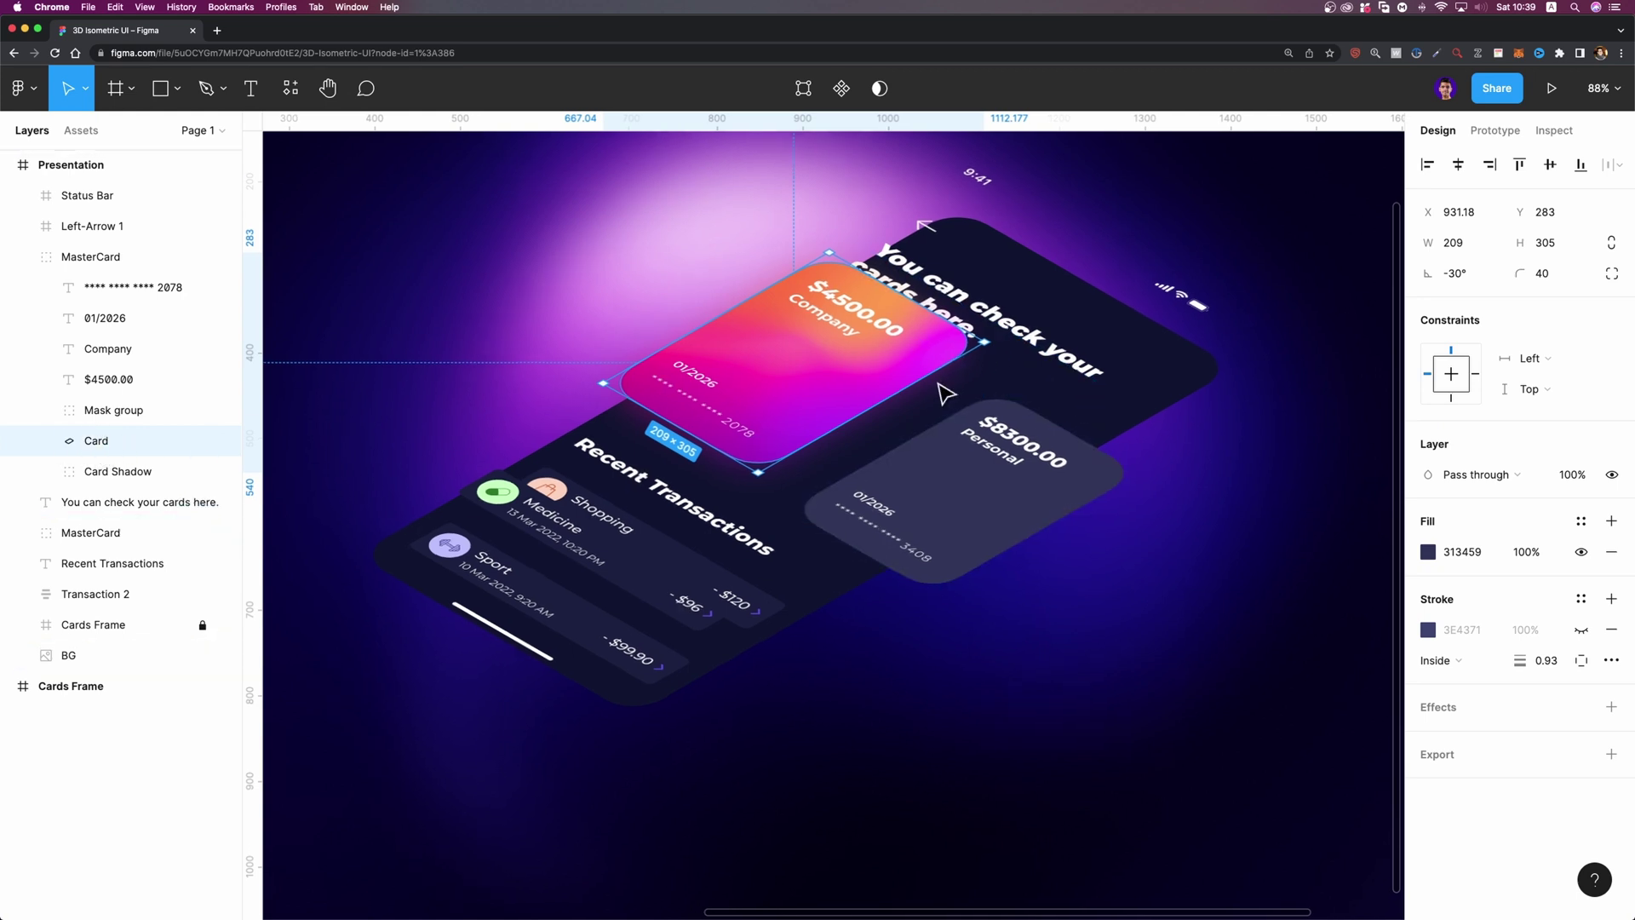
pyautogui.scroll(3, 942, 391)
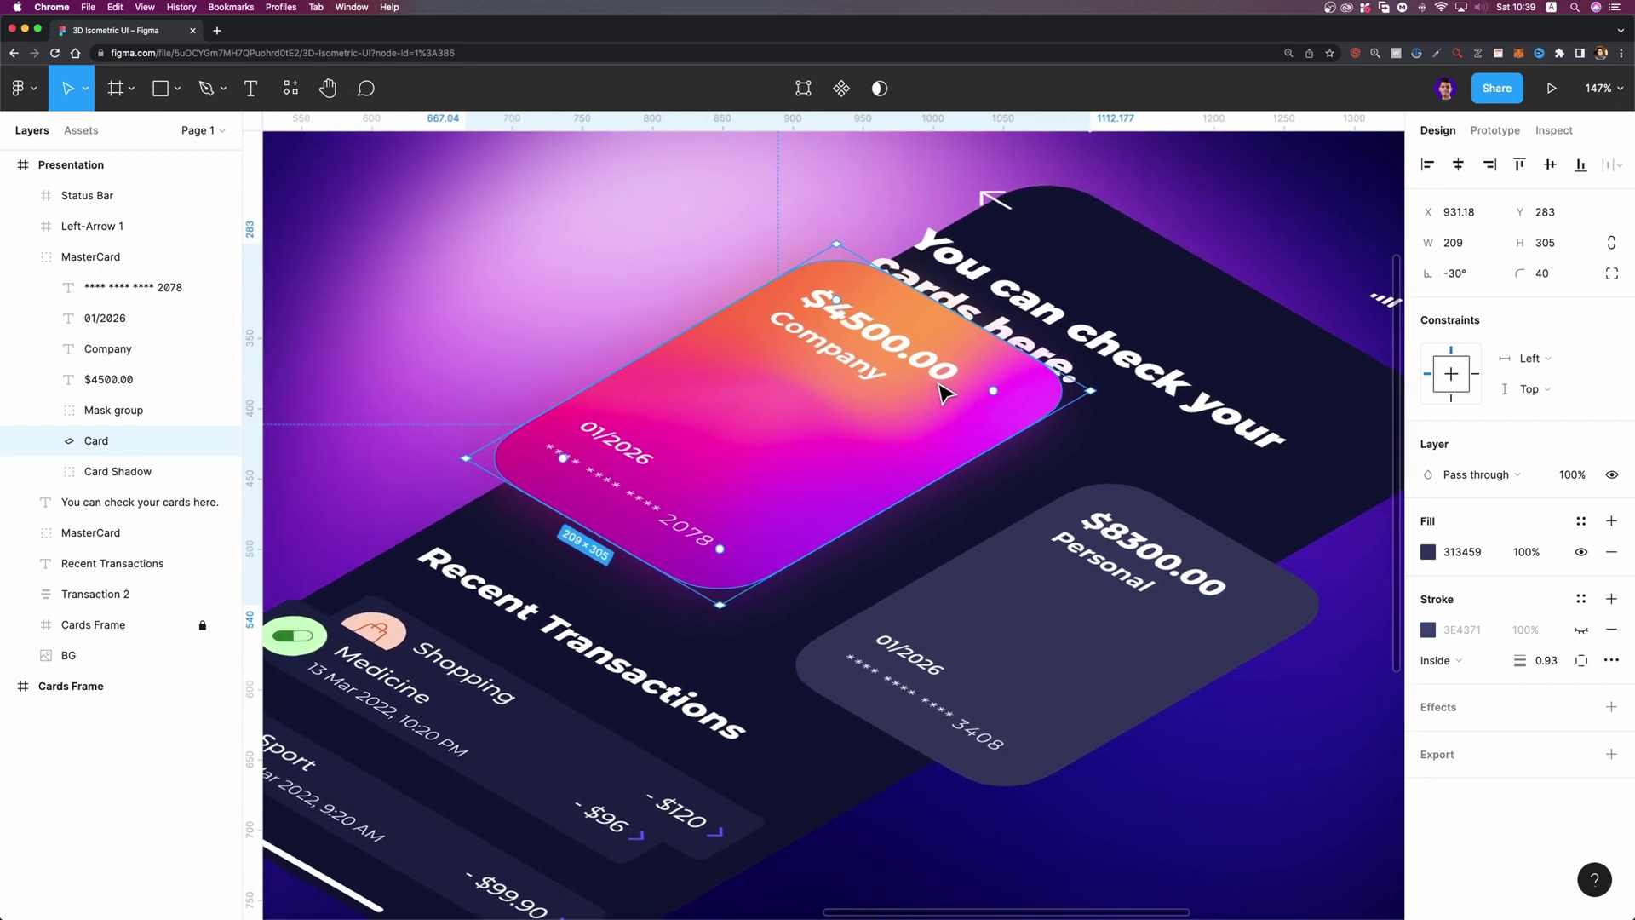
pyautogui.hotkey('shift', 'Down')
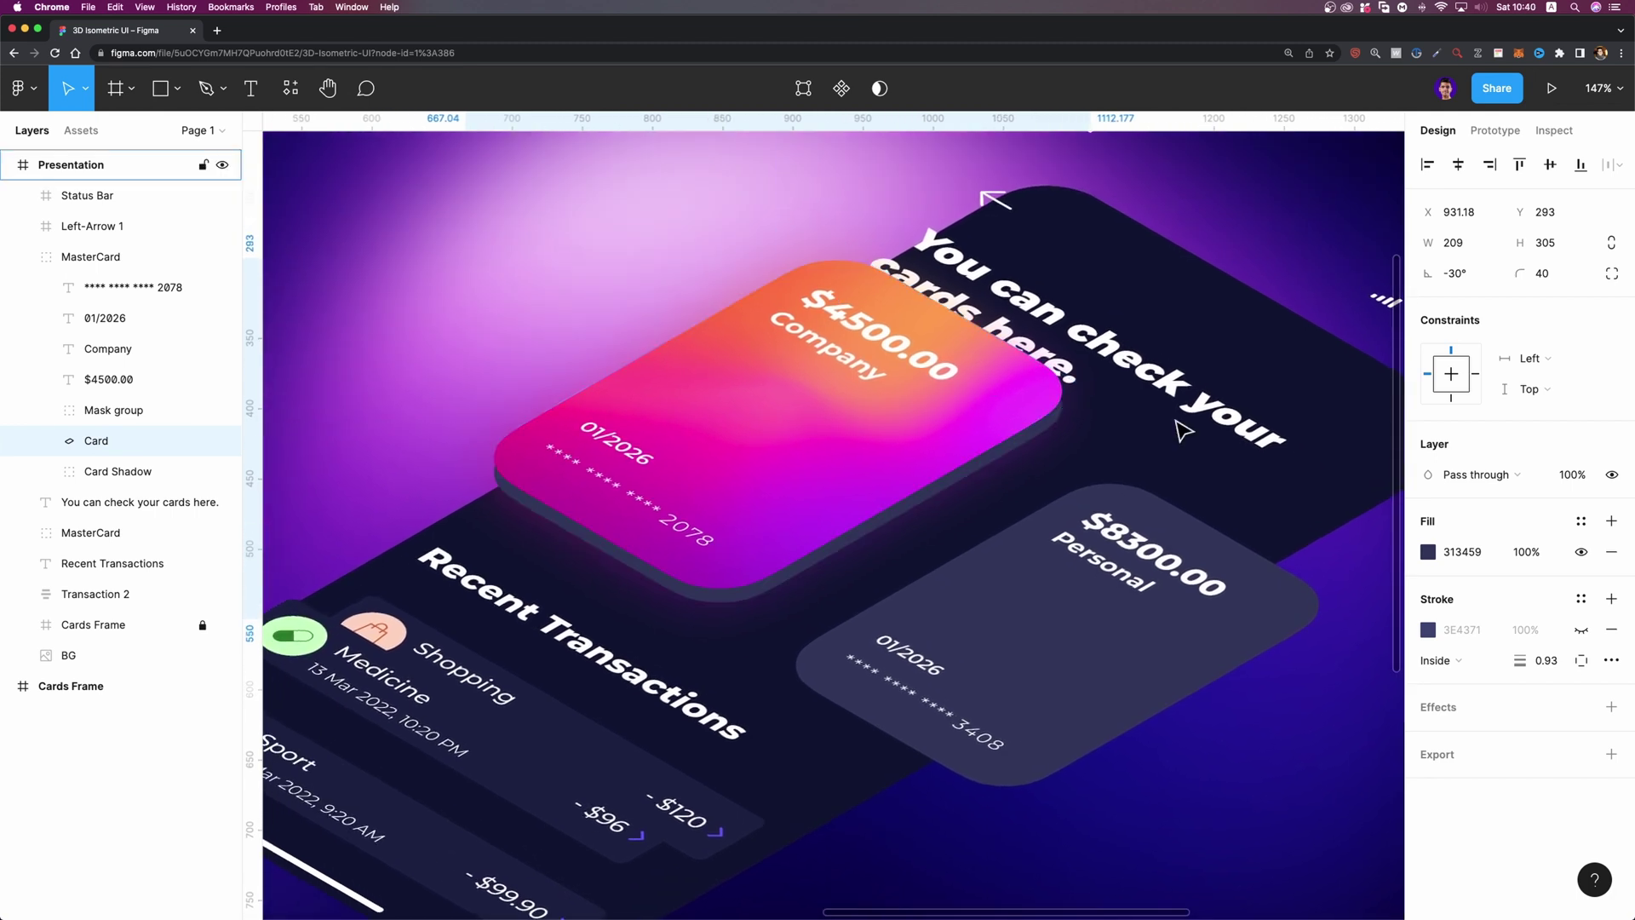
pyautogui.press('Down')
pyautogui.press('Down')
pyautogui.press('Down')
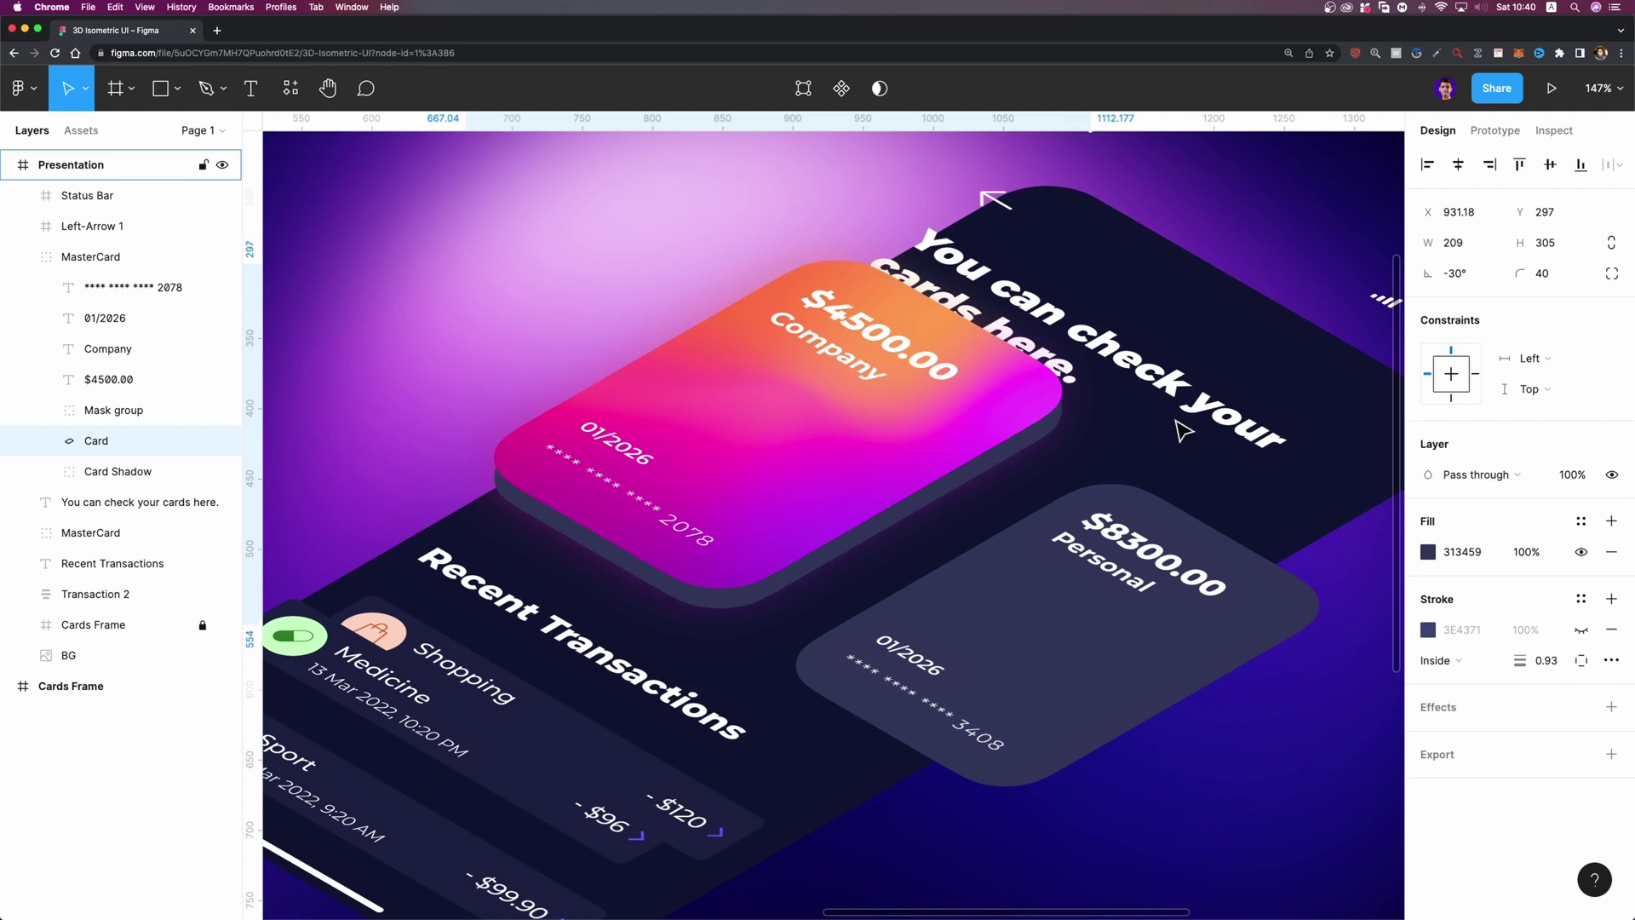
pyautogui.press('Up')
pyautogui.press('Up')
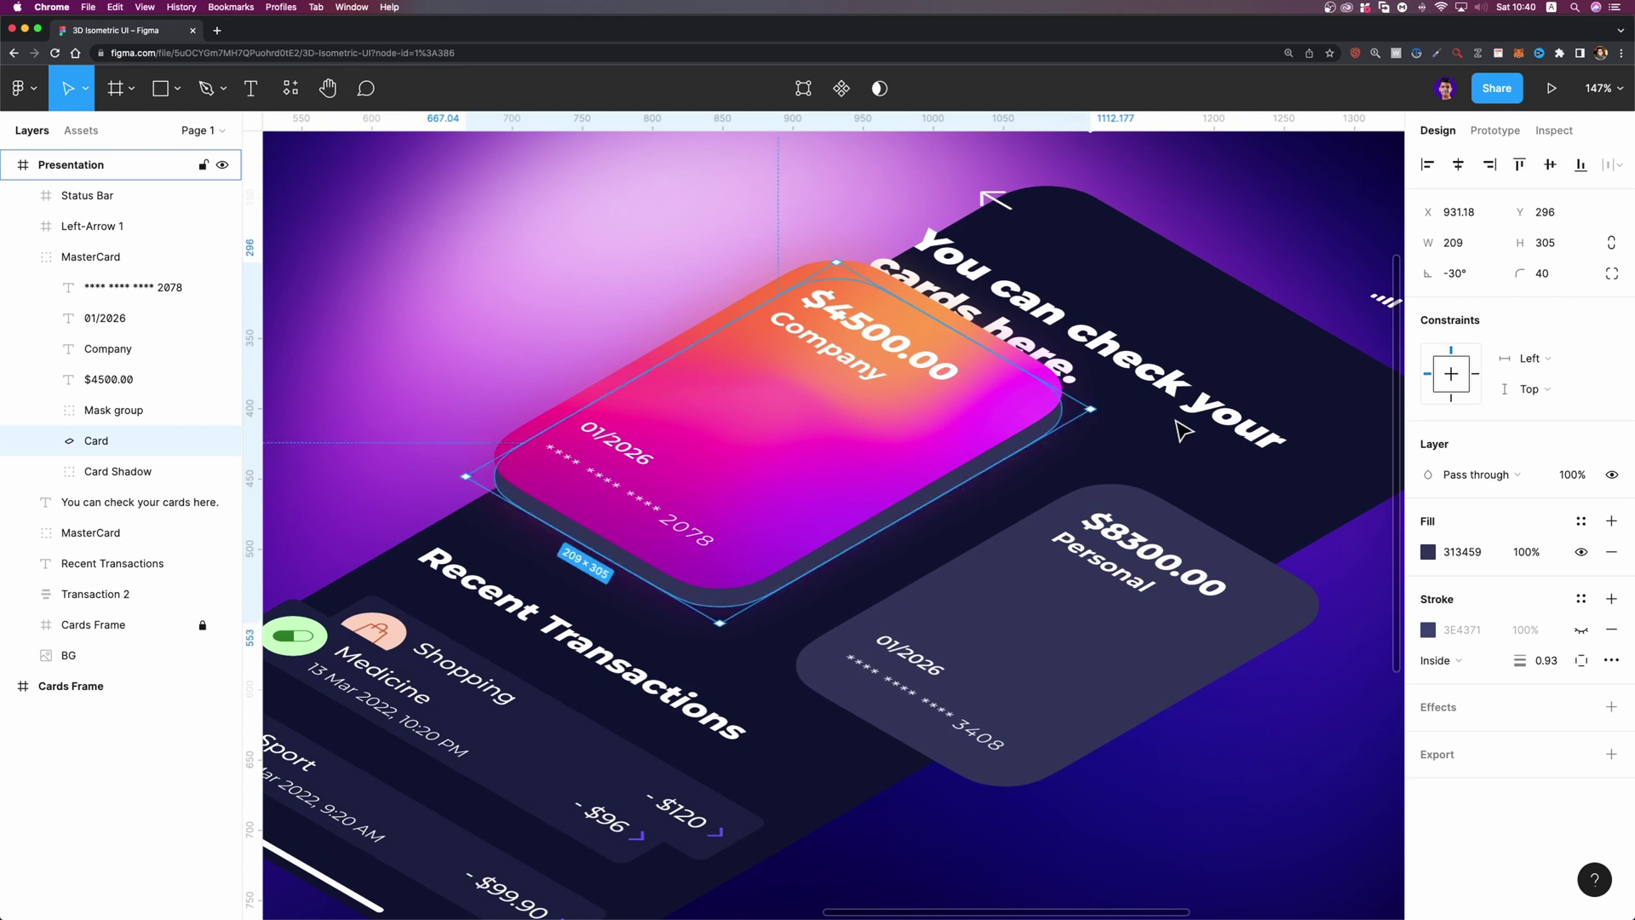
pyautogui.click(978, 510)
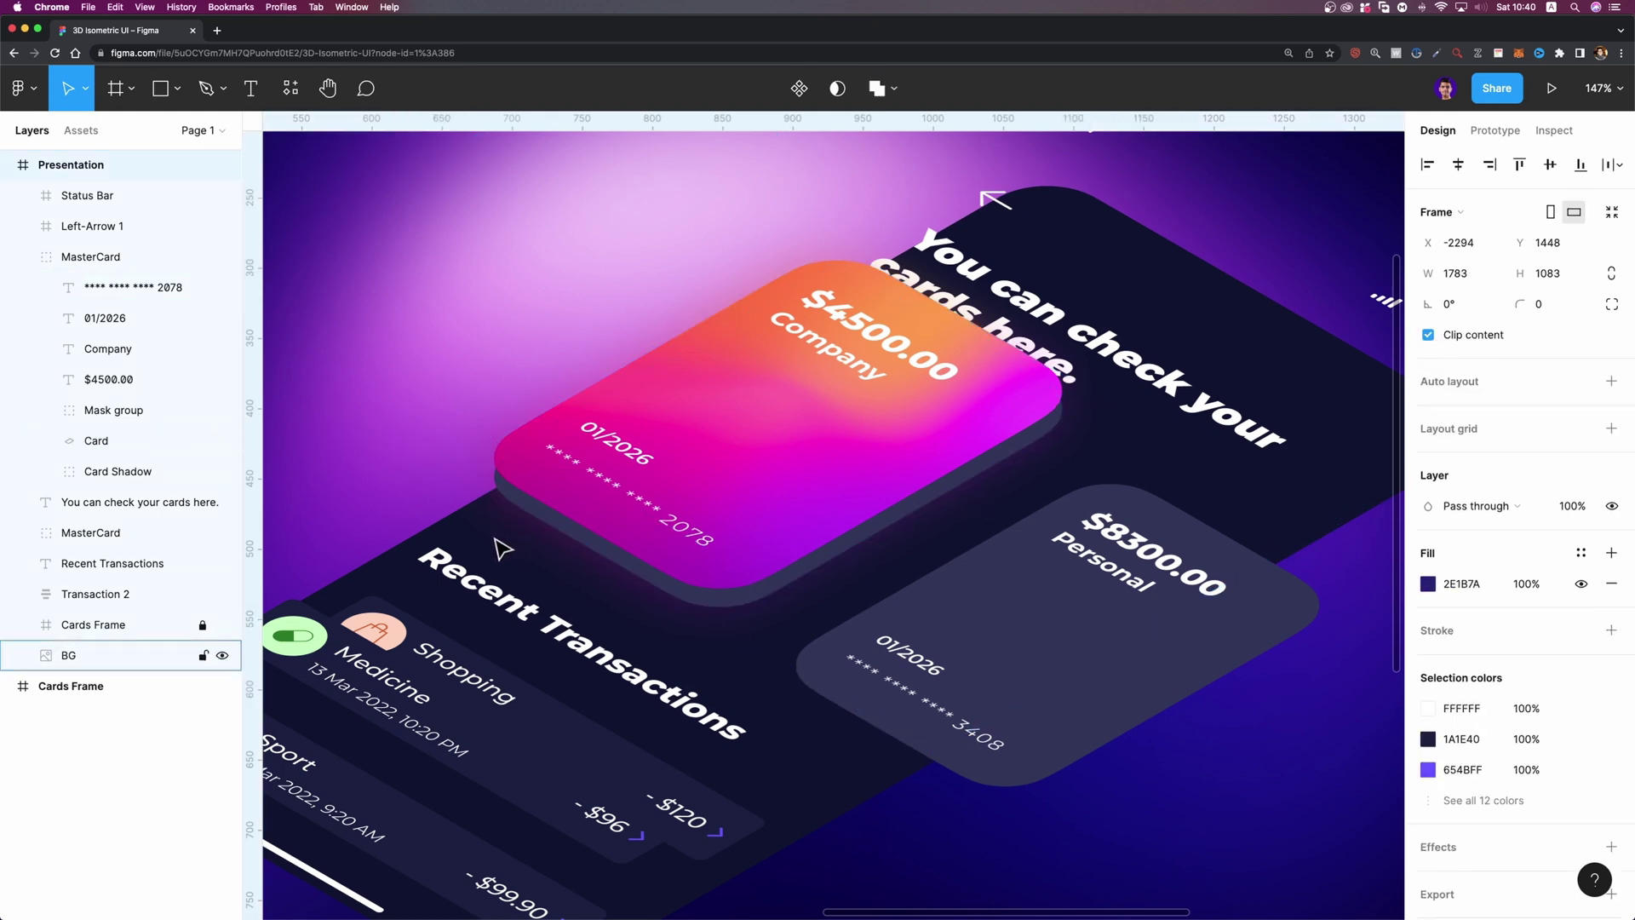
# Examine the left corner of the Card shape in the orange Company MasterCard group and its editable vector points
pyautogui.scroll(10, 498, 511)
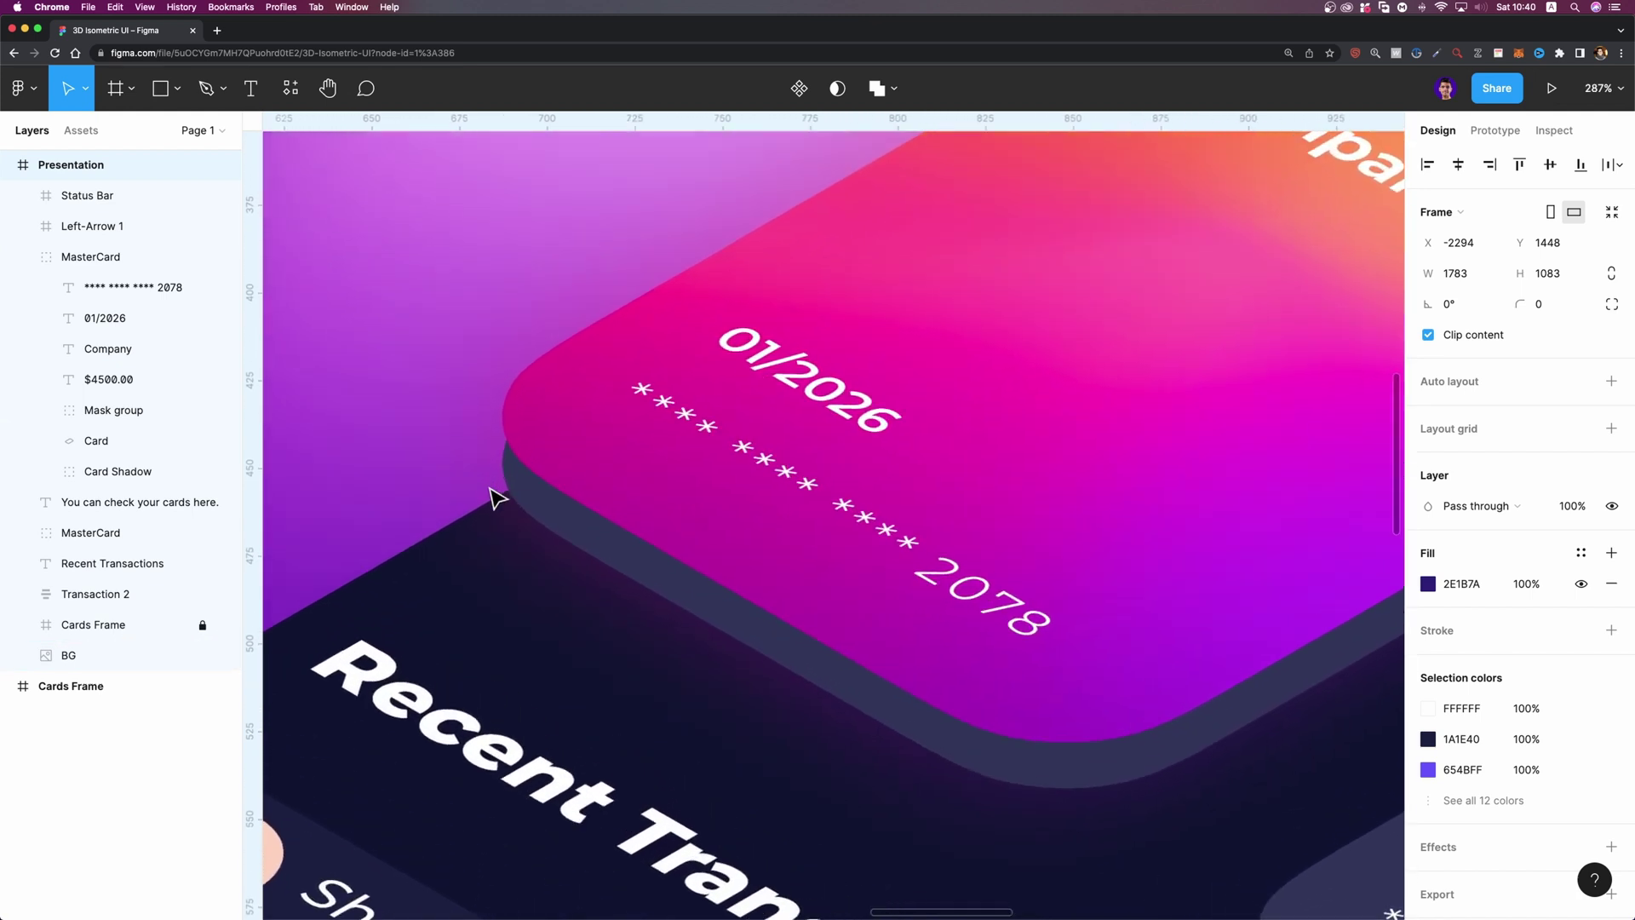
pyautogui.scroll(5, 499, 499)
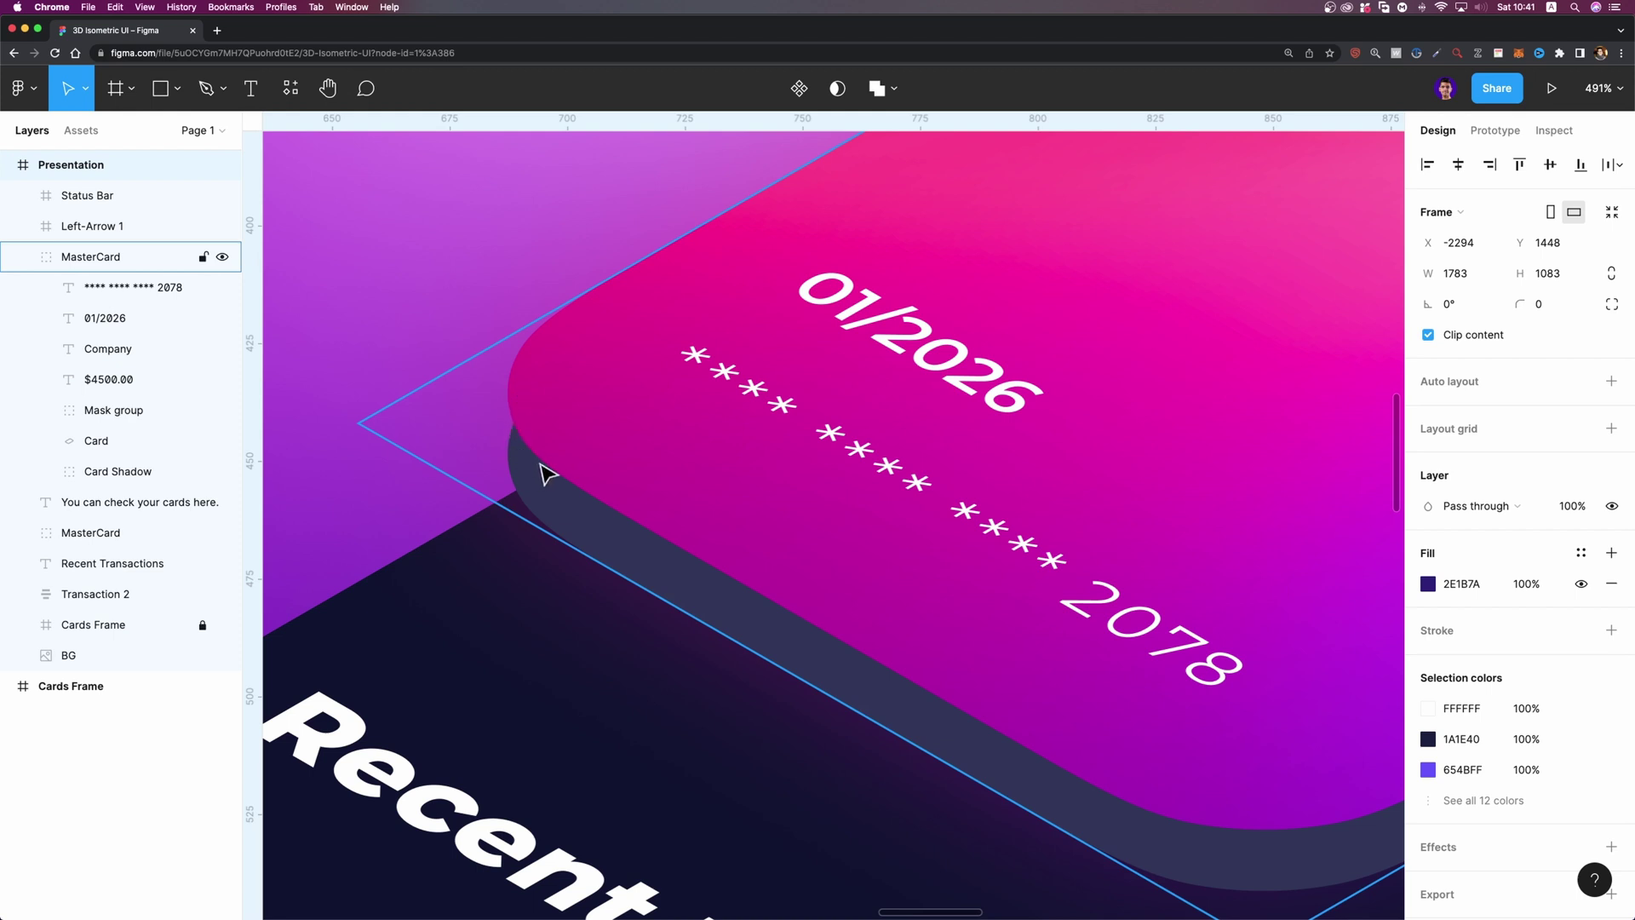
pyautogui.click(545, 509)
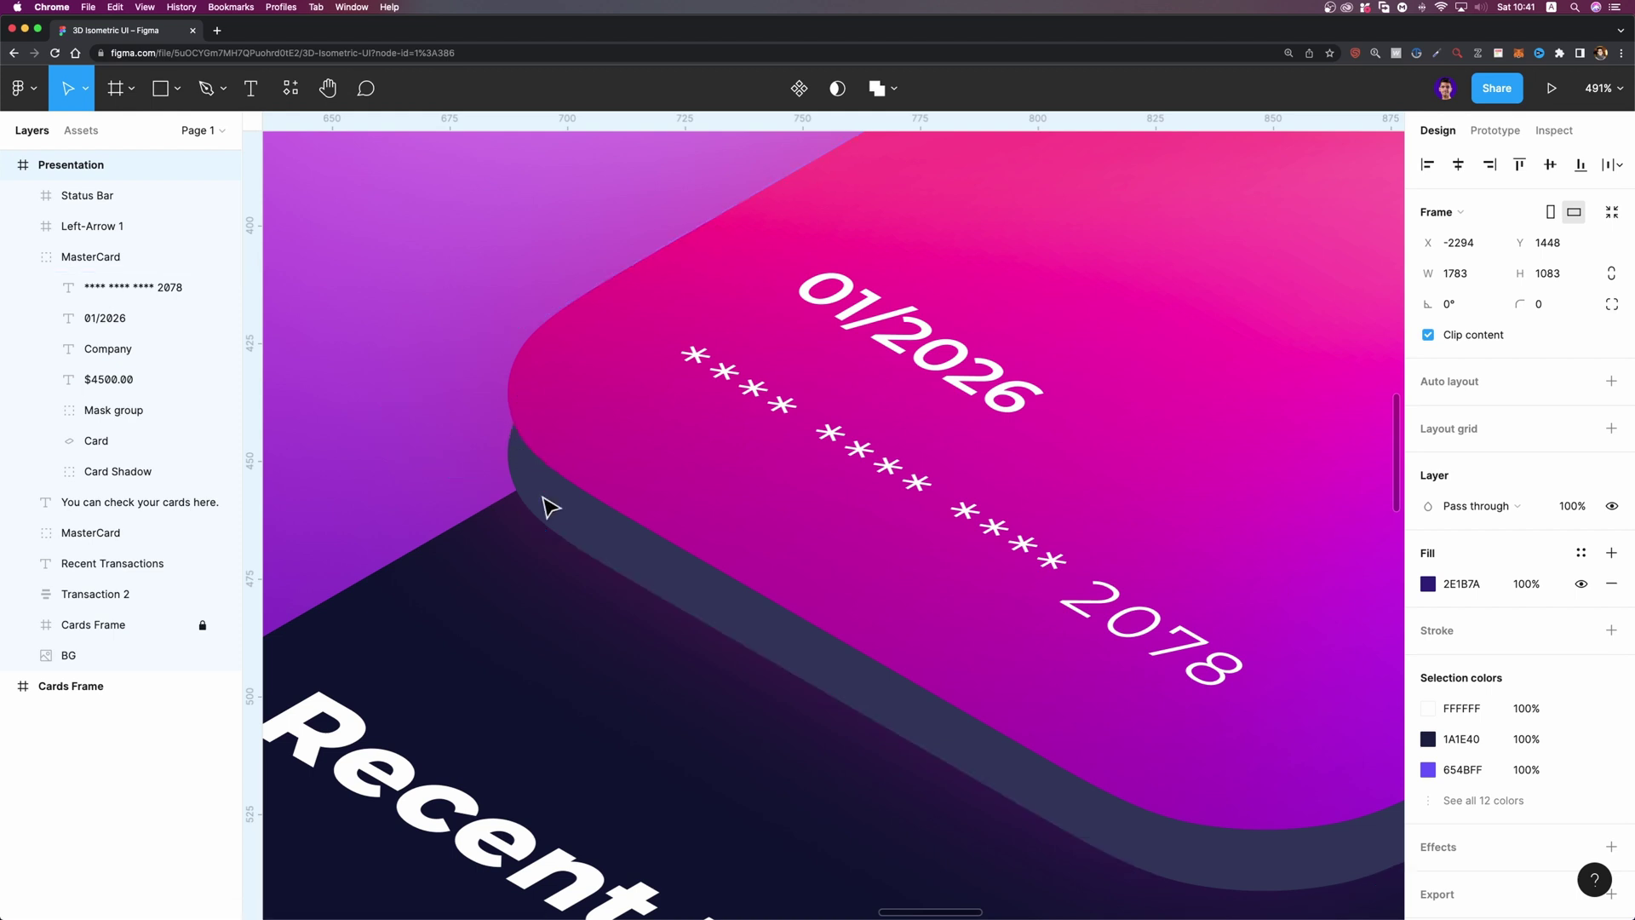
pyautogui.click(96, 441)
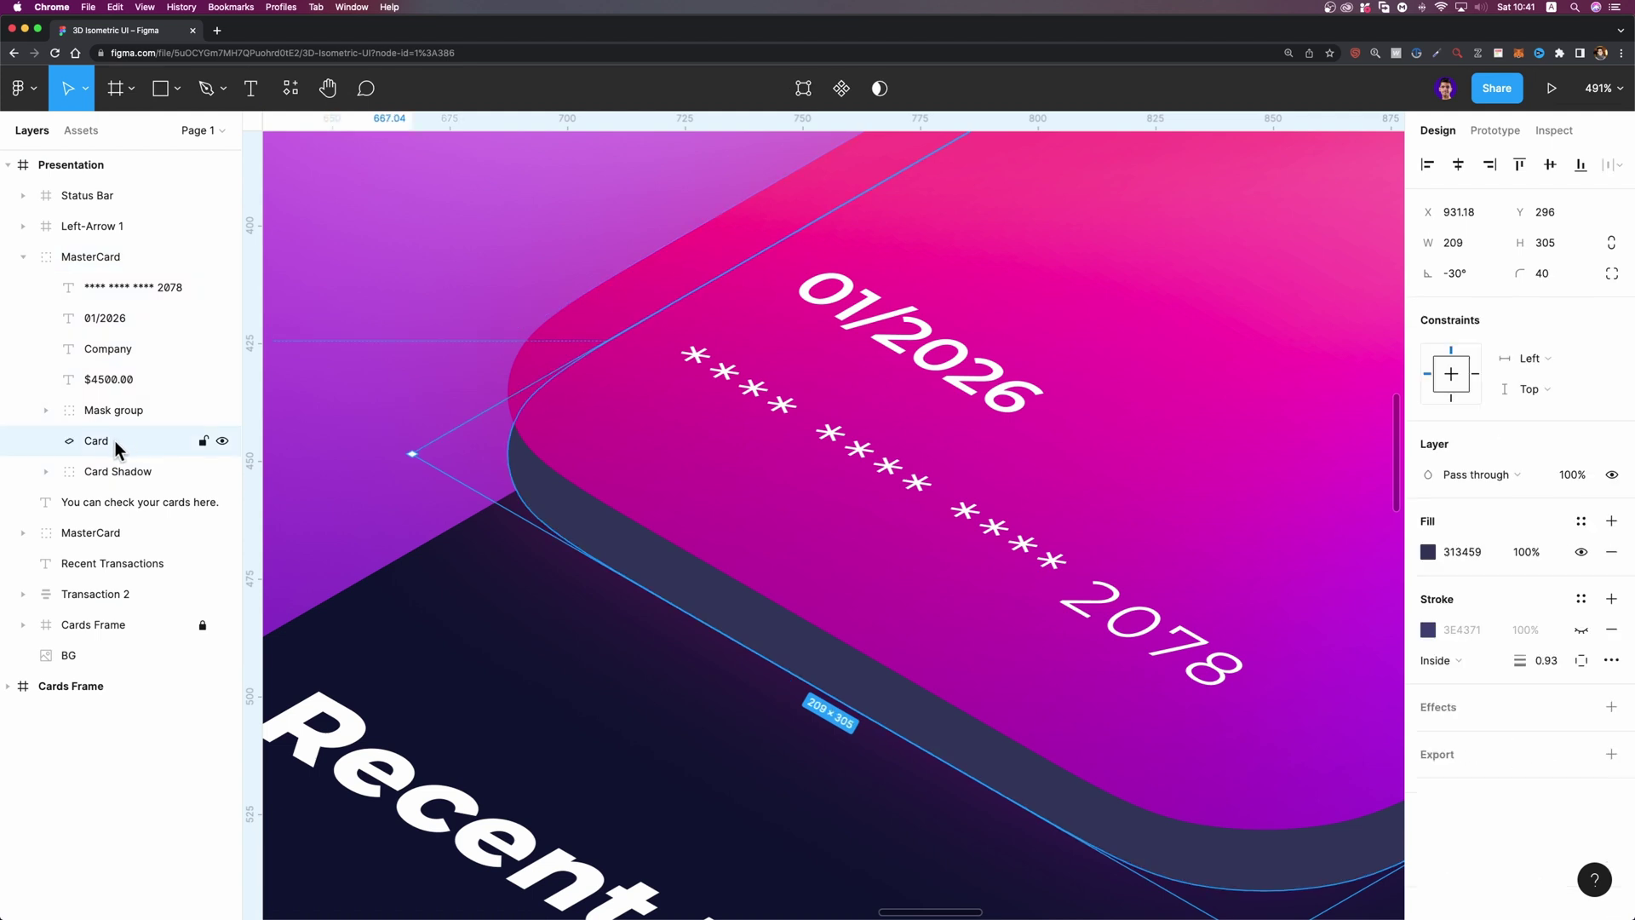
pyautogui.doubleClick(473, 382)
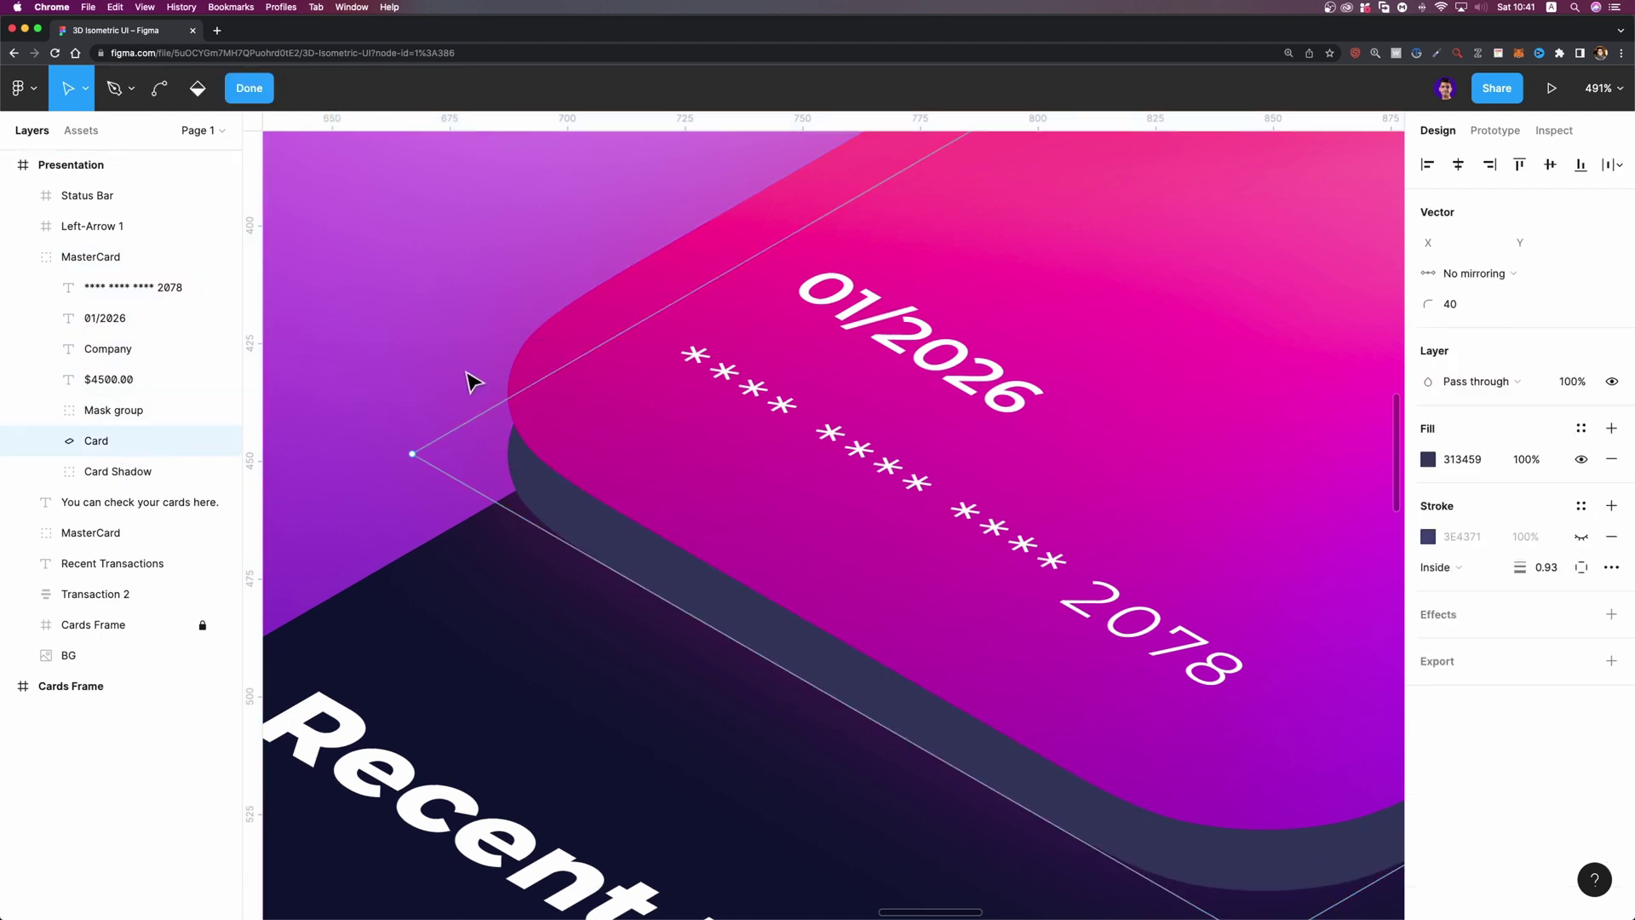
pyautogui.scroll(-5, 434, 409)
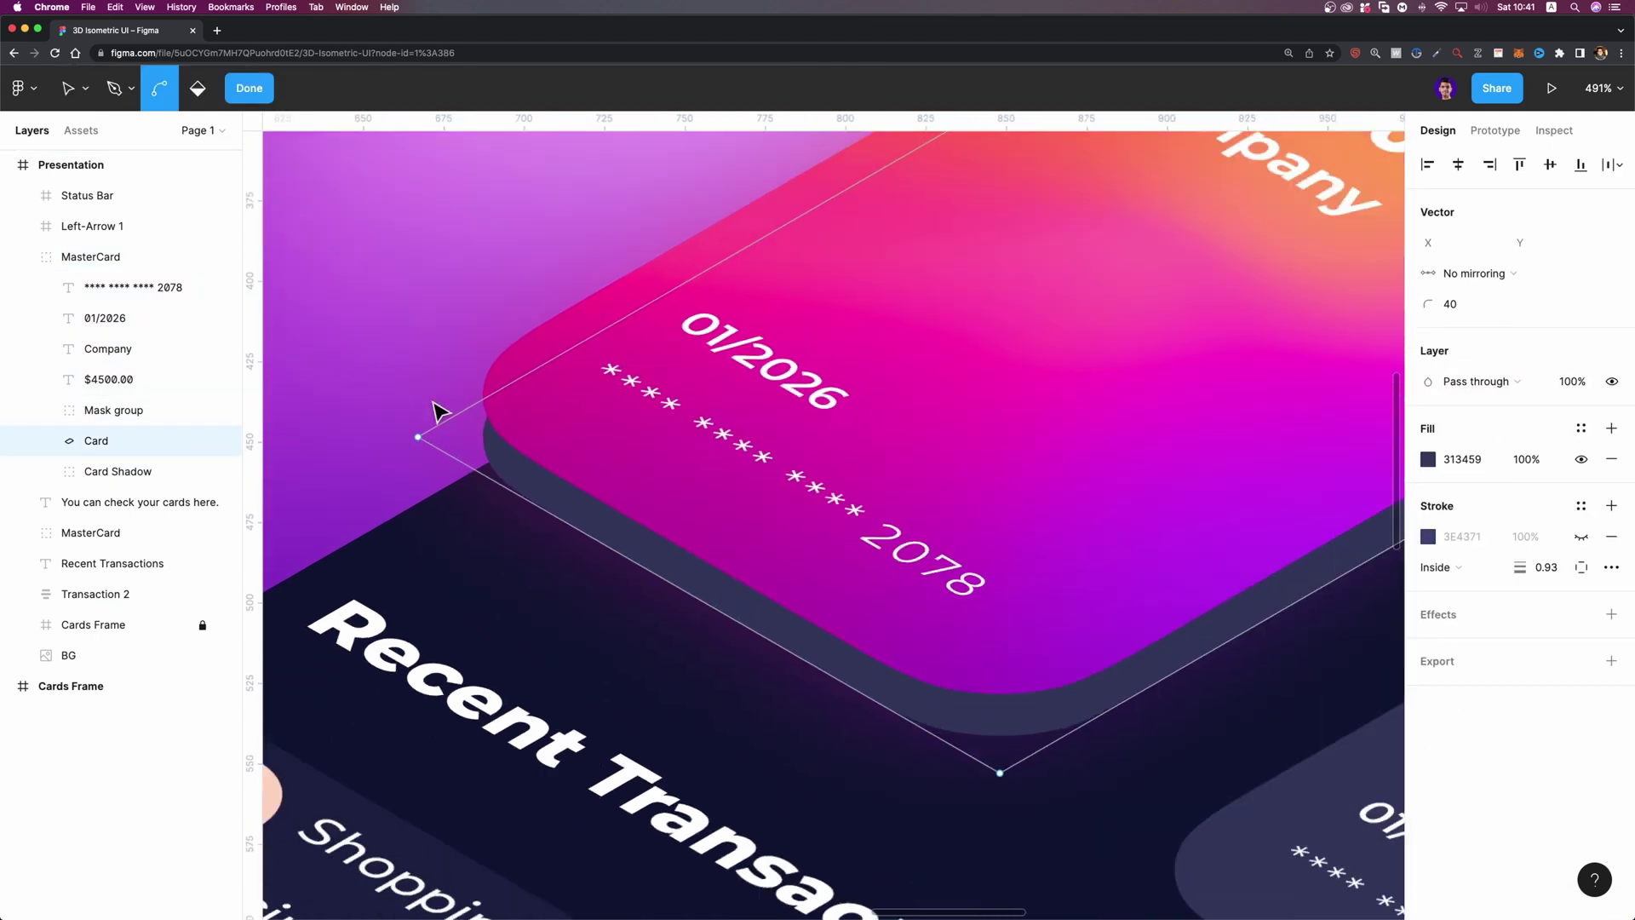
pyautogui.scroll(3, 417, 422)
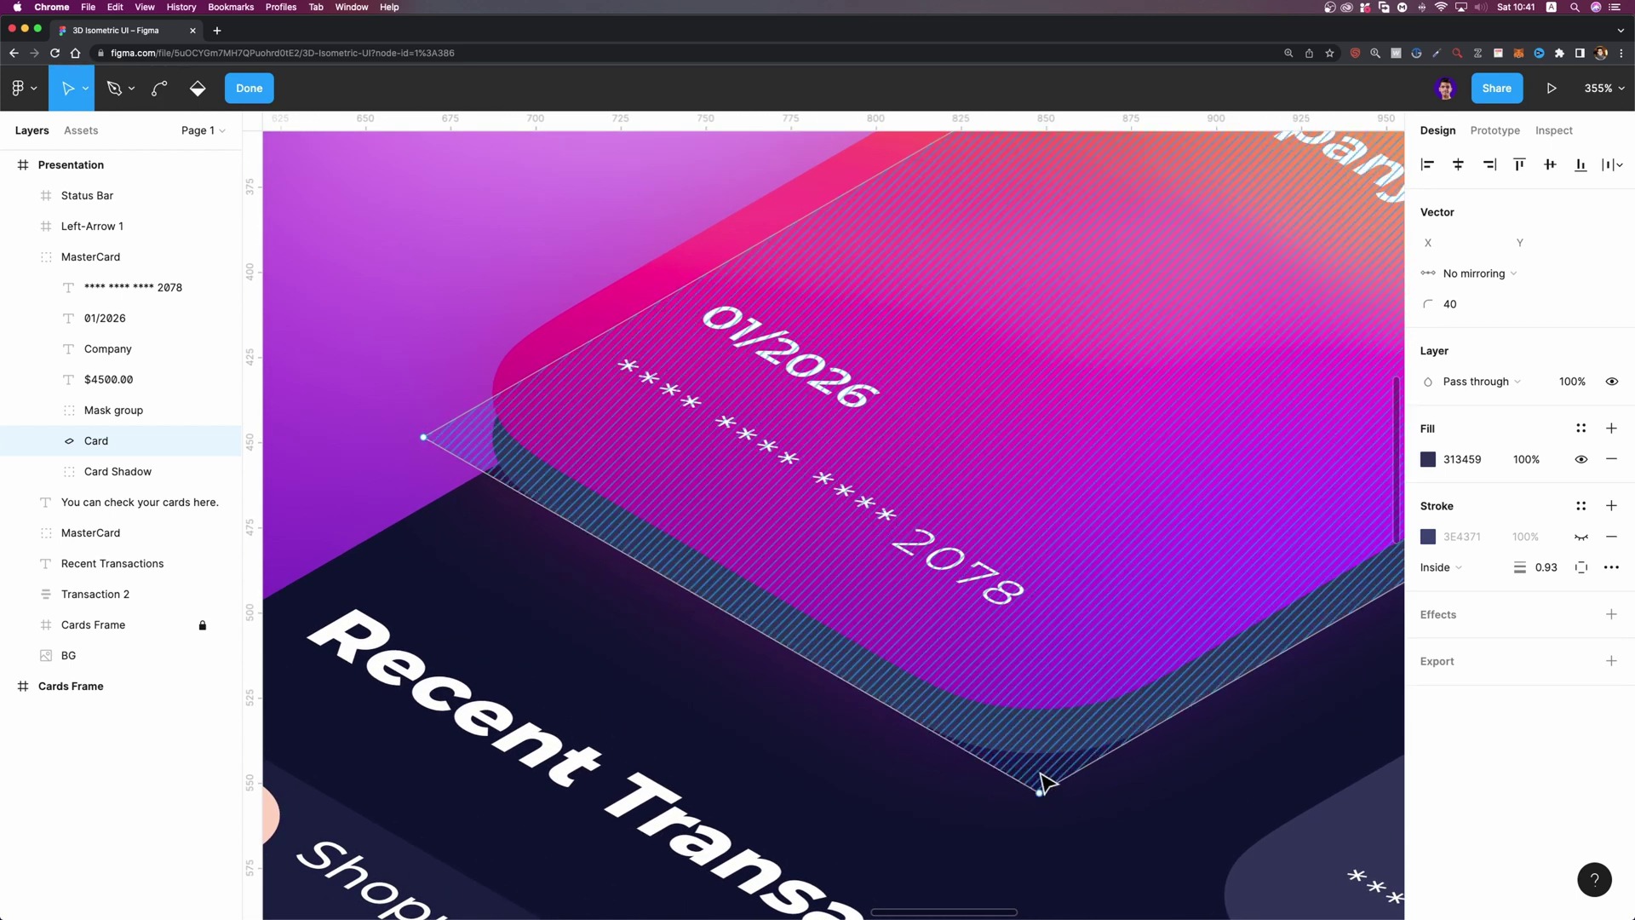
pyautogui.scroll(-3, 1044, 784)
pyautogui.hscroll(3, 1197, 404)
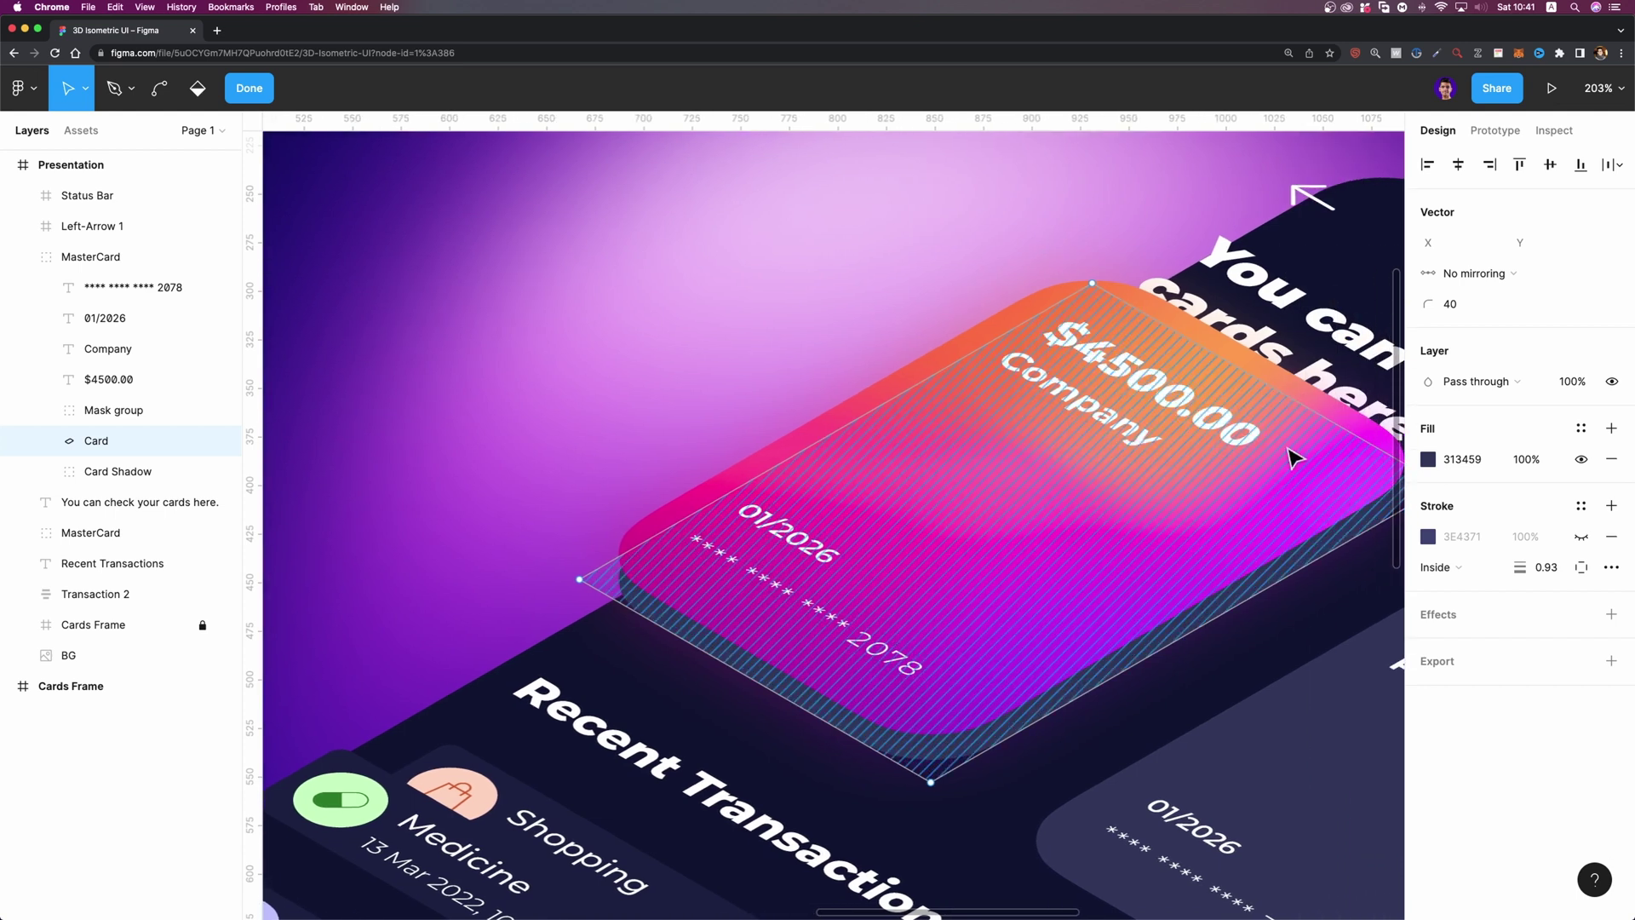
pyautogui.click(247, 87)
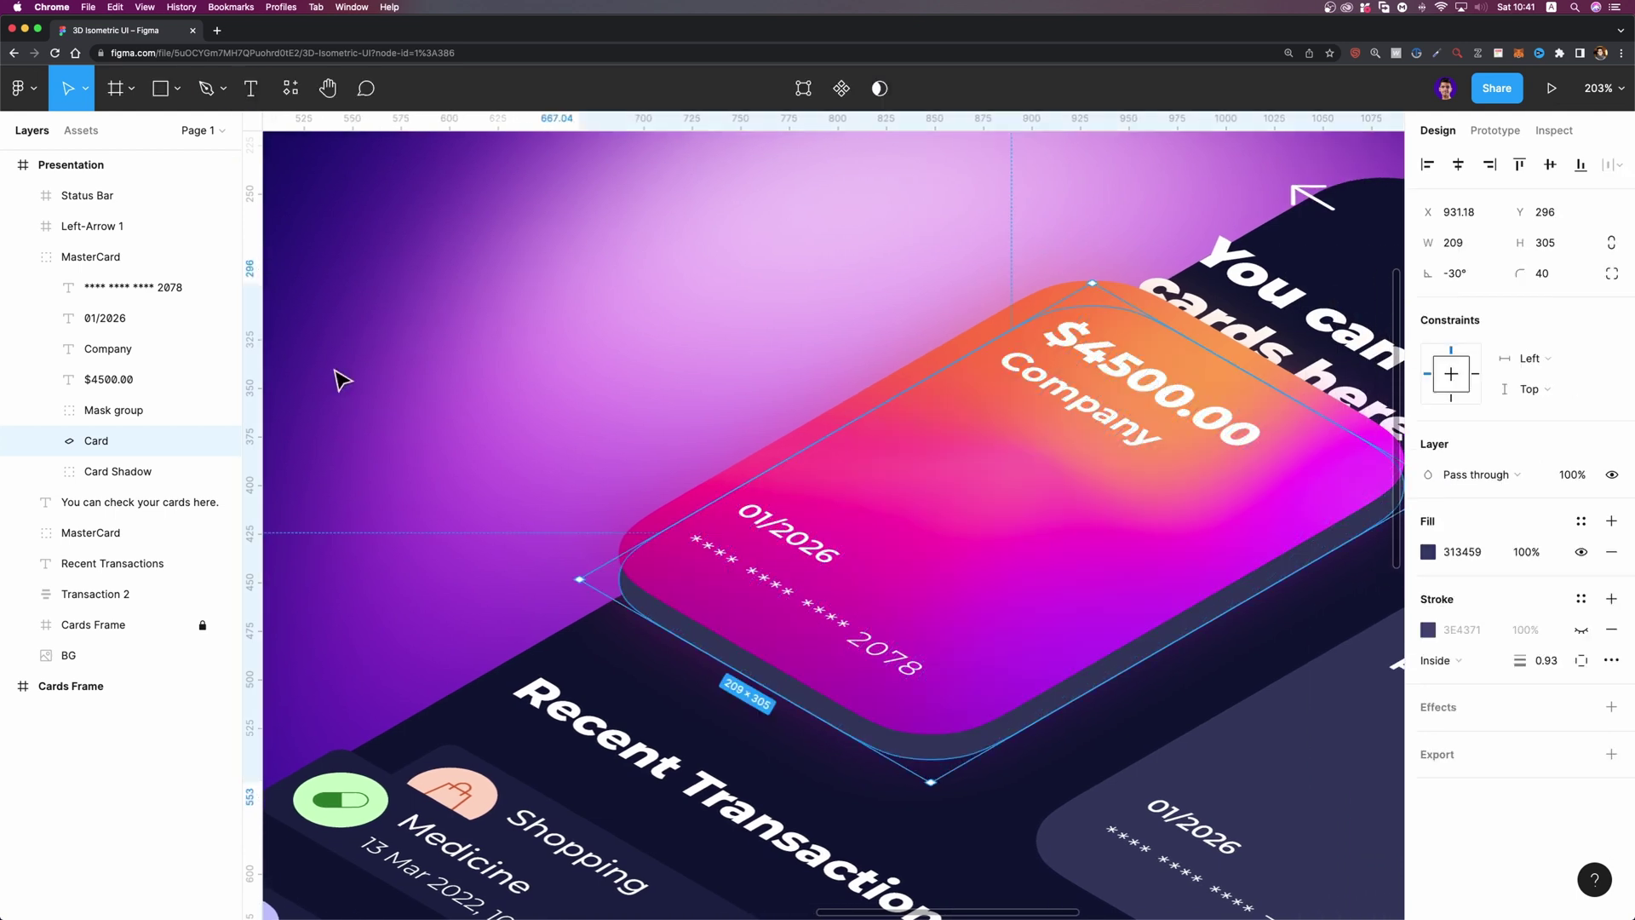
# Flatten the Card shape and raise the upper point of its left corner to X 688.5, Y 431 to close the gap under the orange card
pyautogui.rightClick(120, 443)
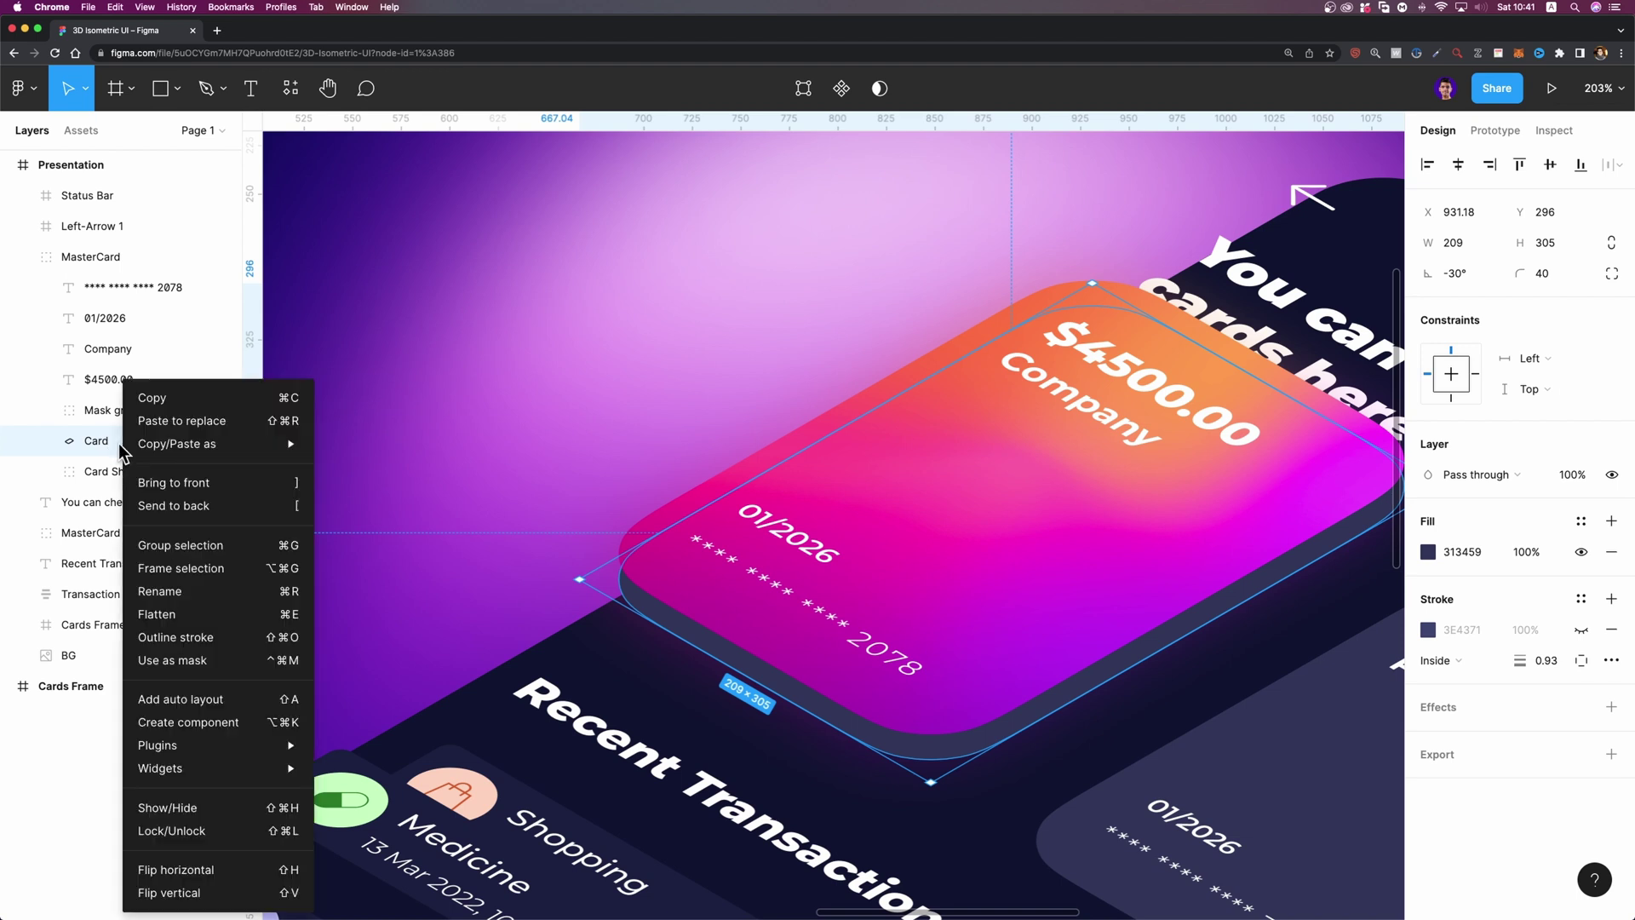
pyautogui.click(229, 614)
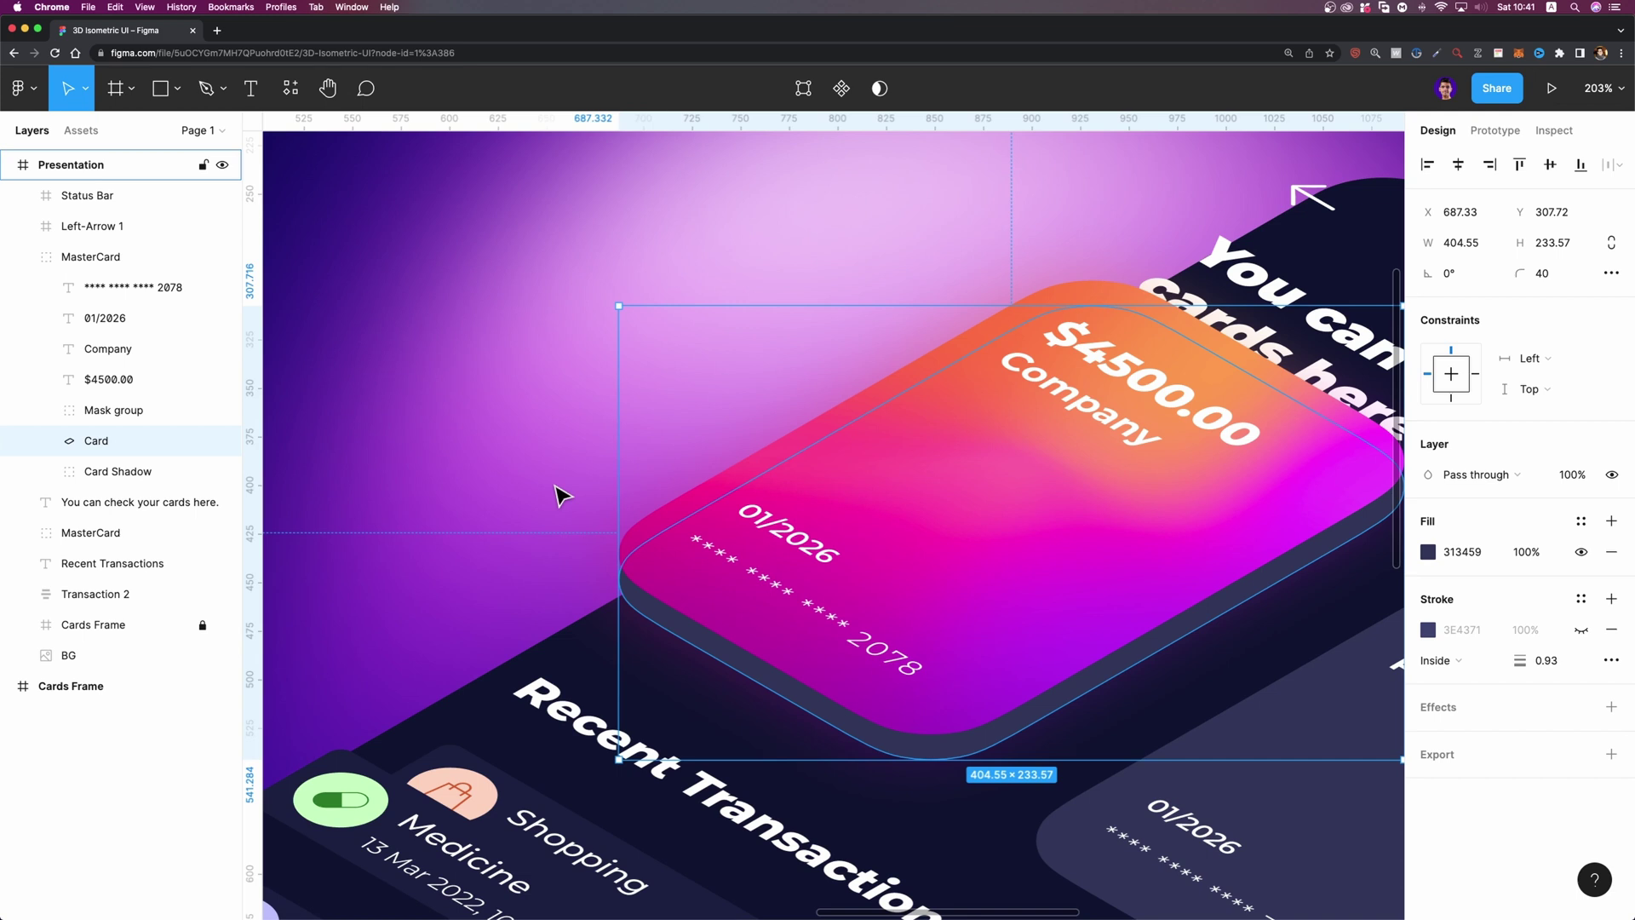
pyautogui.press('Return')
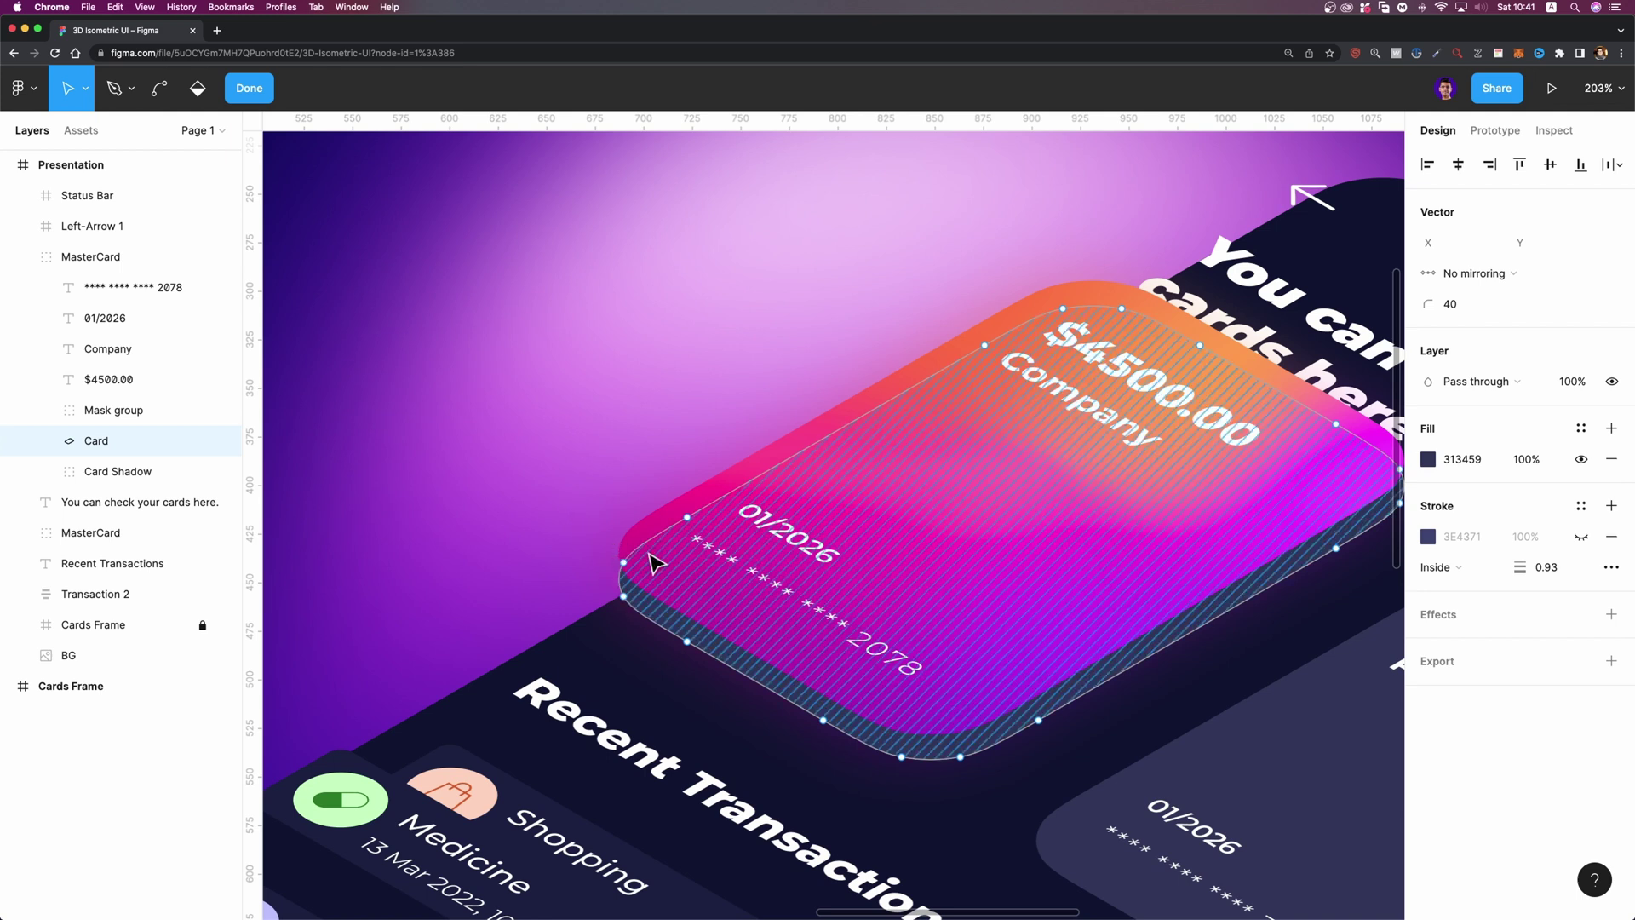
pyautogui.scroll(5, 623, 559)
pyautogui.click(608, 474)
pyautogui.moveTo(607, 475); pyautogui.dragTo(597, 451)
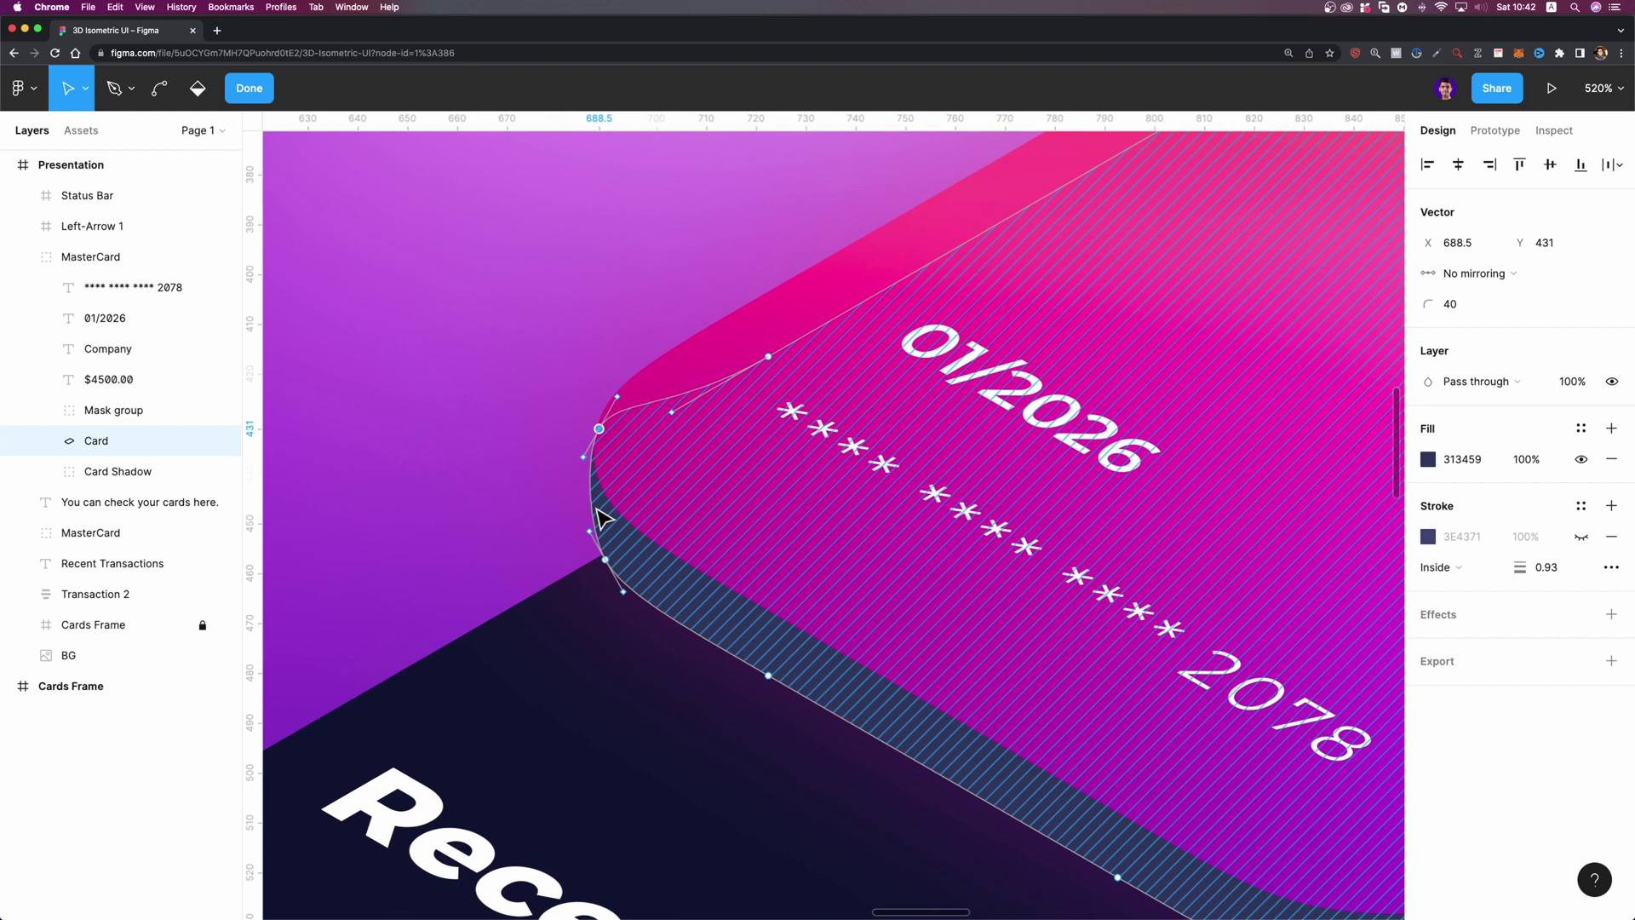
pyautogui.press('Escape')
# Raise the upper point of the flattened Card's right corner to X 1089.49, Y 384 to fill that side's gap
pyautogui.hscroll(5, 706, 528)
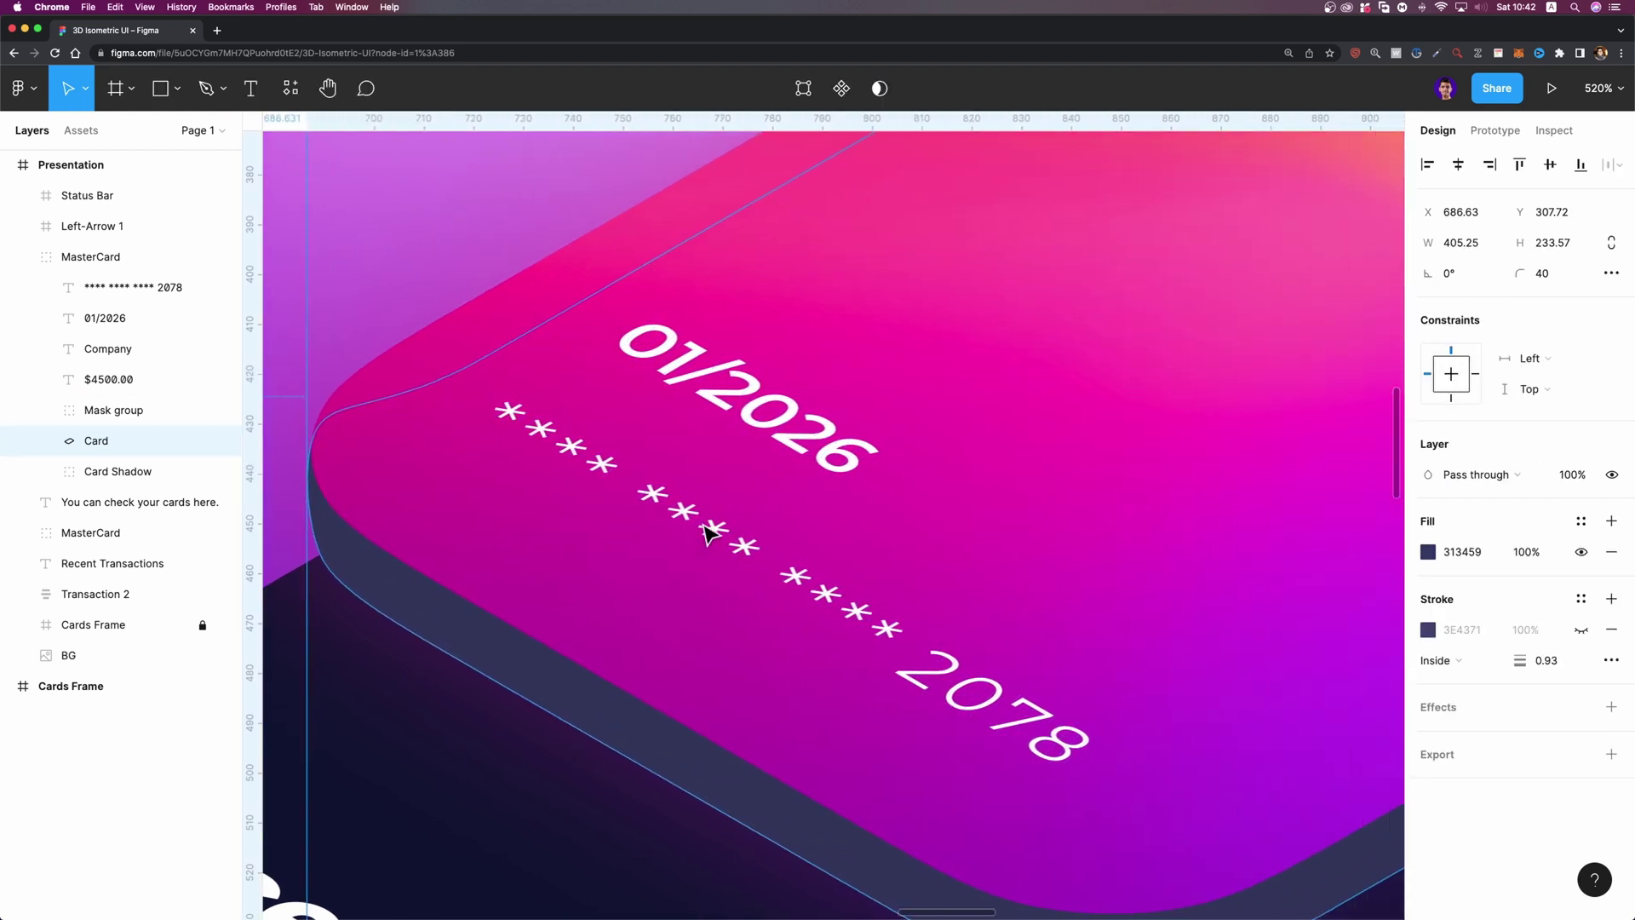
pyautogui.keyDown('ctrl'); pyautogui.scroll(-5, 705, 528); pyautogui.keyUp('ctrl')
pyautogui.hscroll(8, 757, 530)
pyautogui.scroll(3, 756, 533)
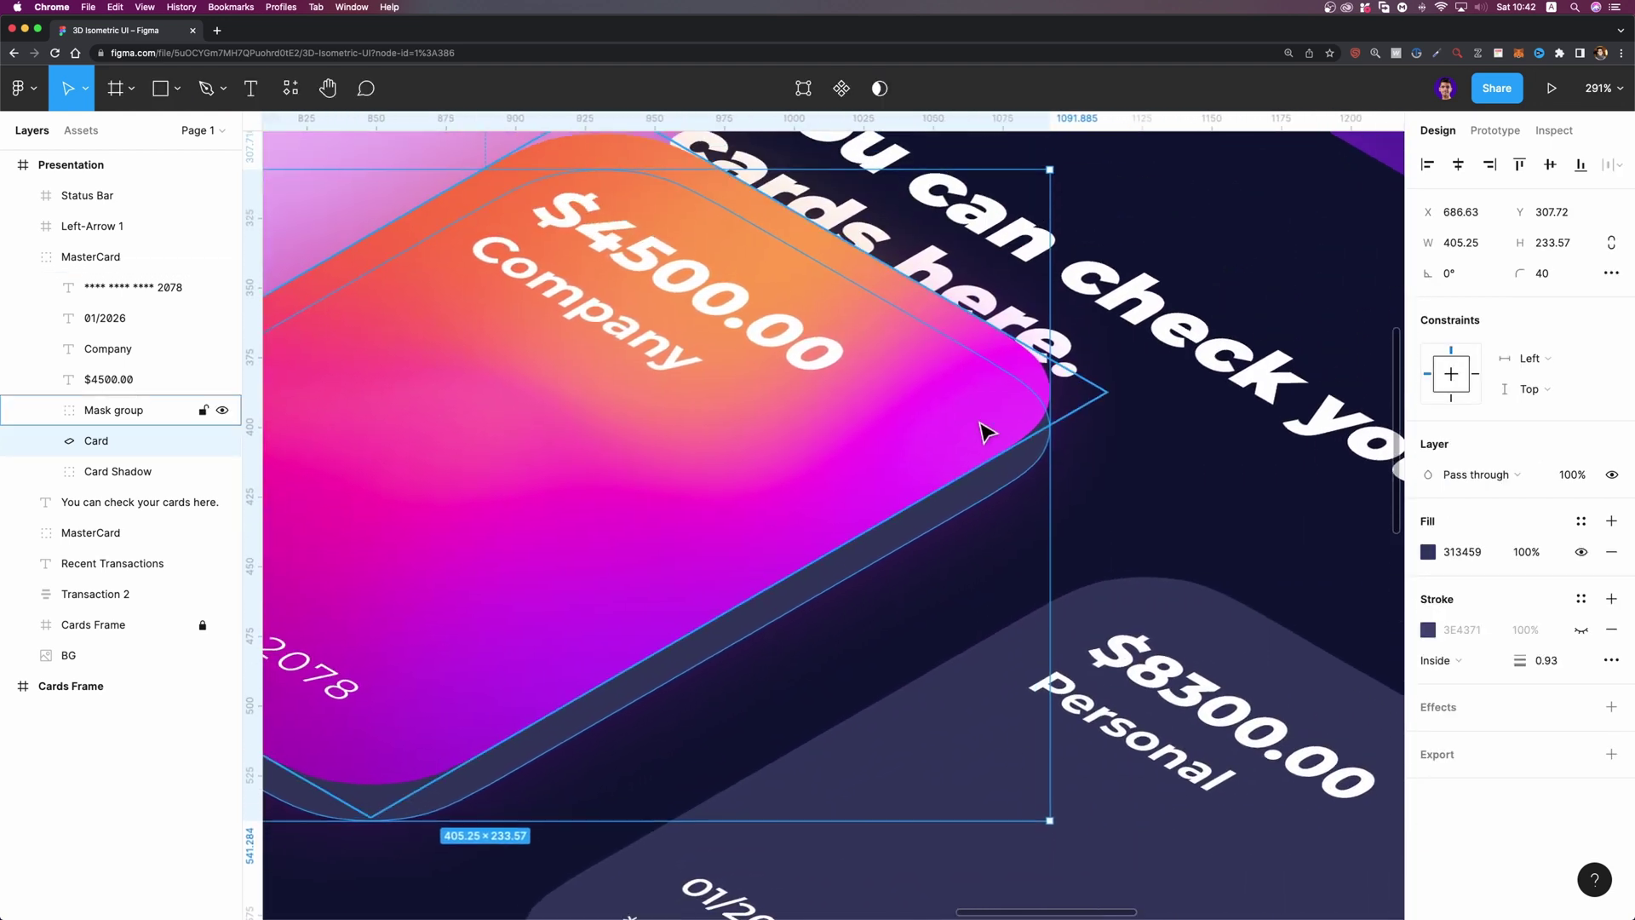
pyautogui.scroll(3, 985, 433)
pyautogui.keyDown('ctrl'); pyautogui.scroll(5, 1033, 477); pyautogui.keyUp('ctrl')
pyautogui.press('Return')
pyautogui.click(1027, 434)
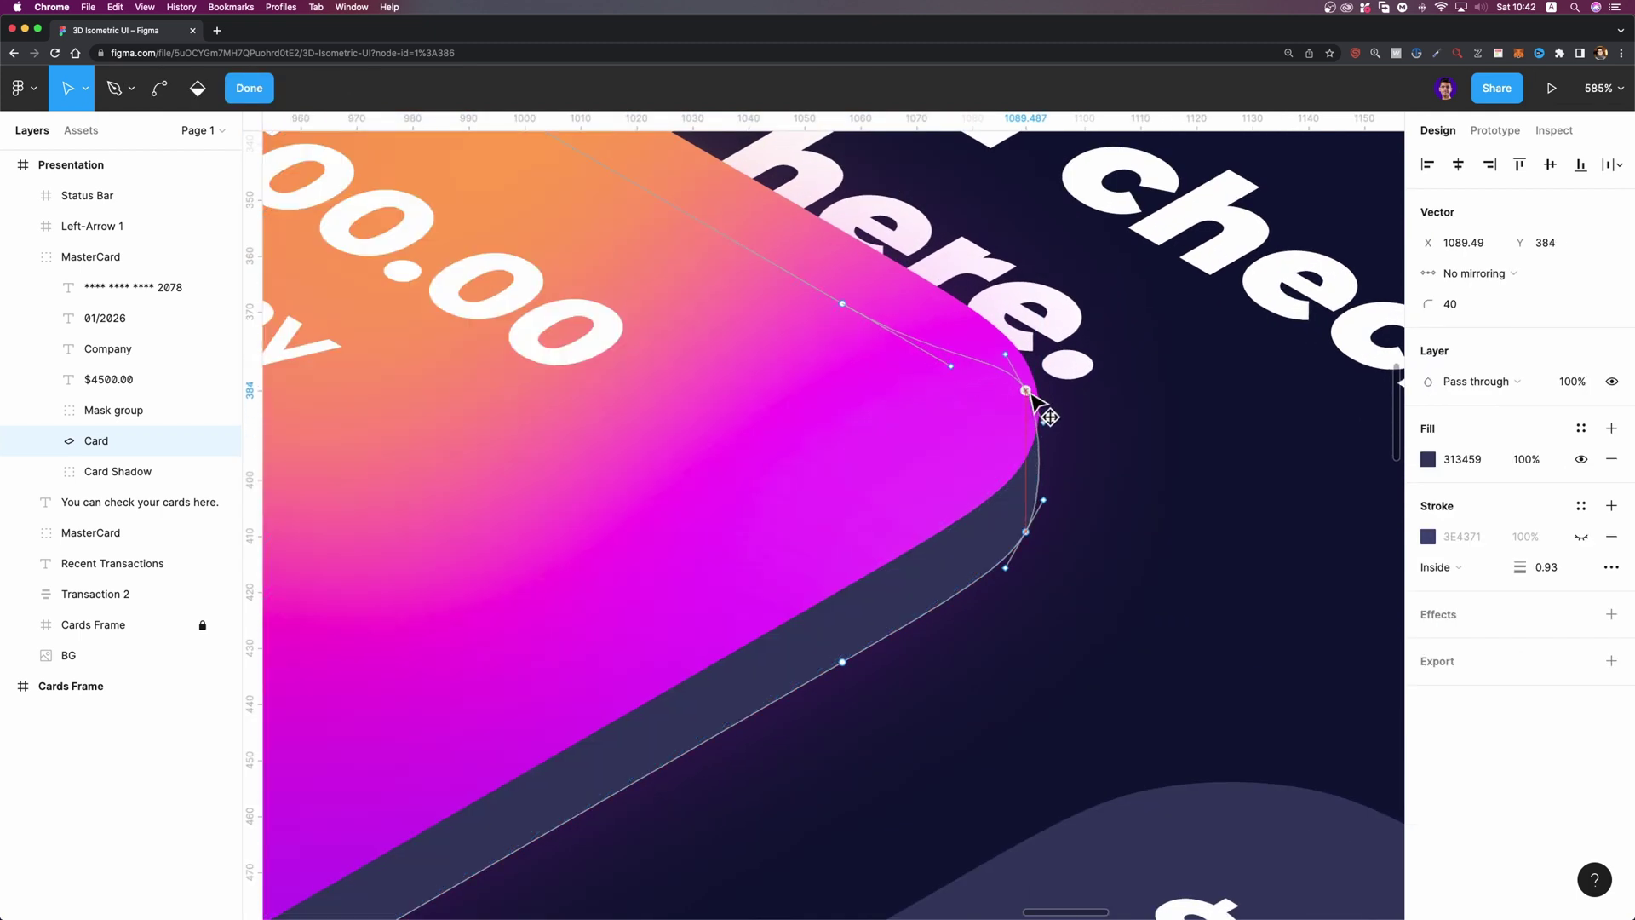
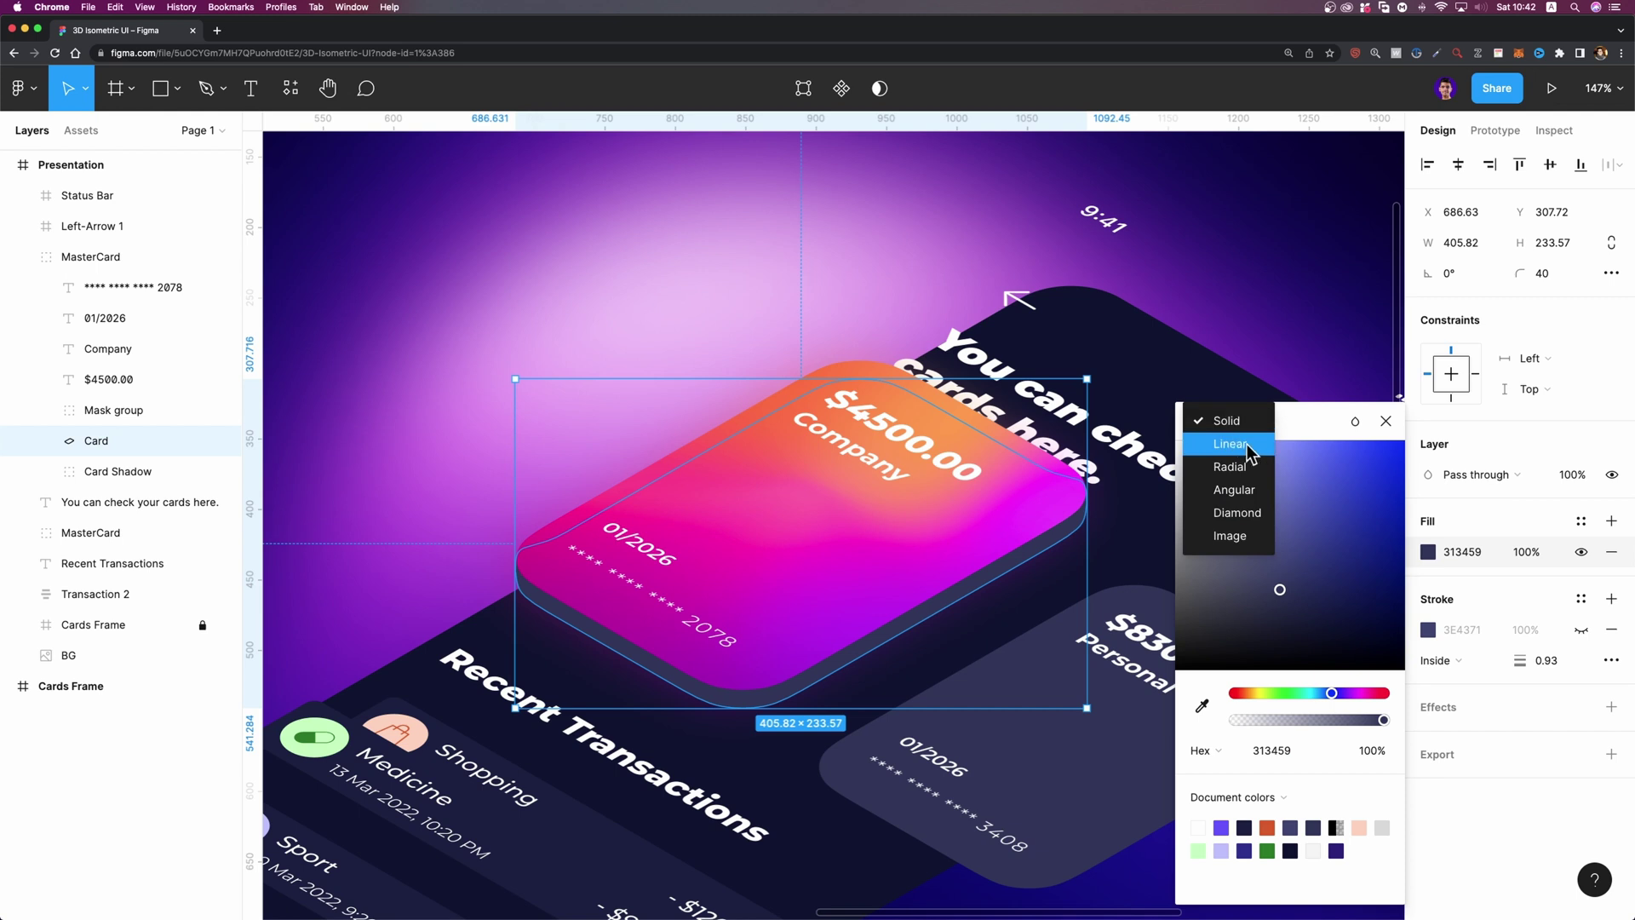
# Change the Card's fill to a linear gradient and sample magenta EF20FF from the card's right corner for its first stop
pyautogui.click(1236, 444)
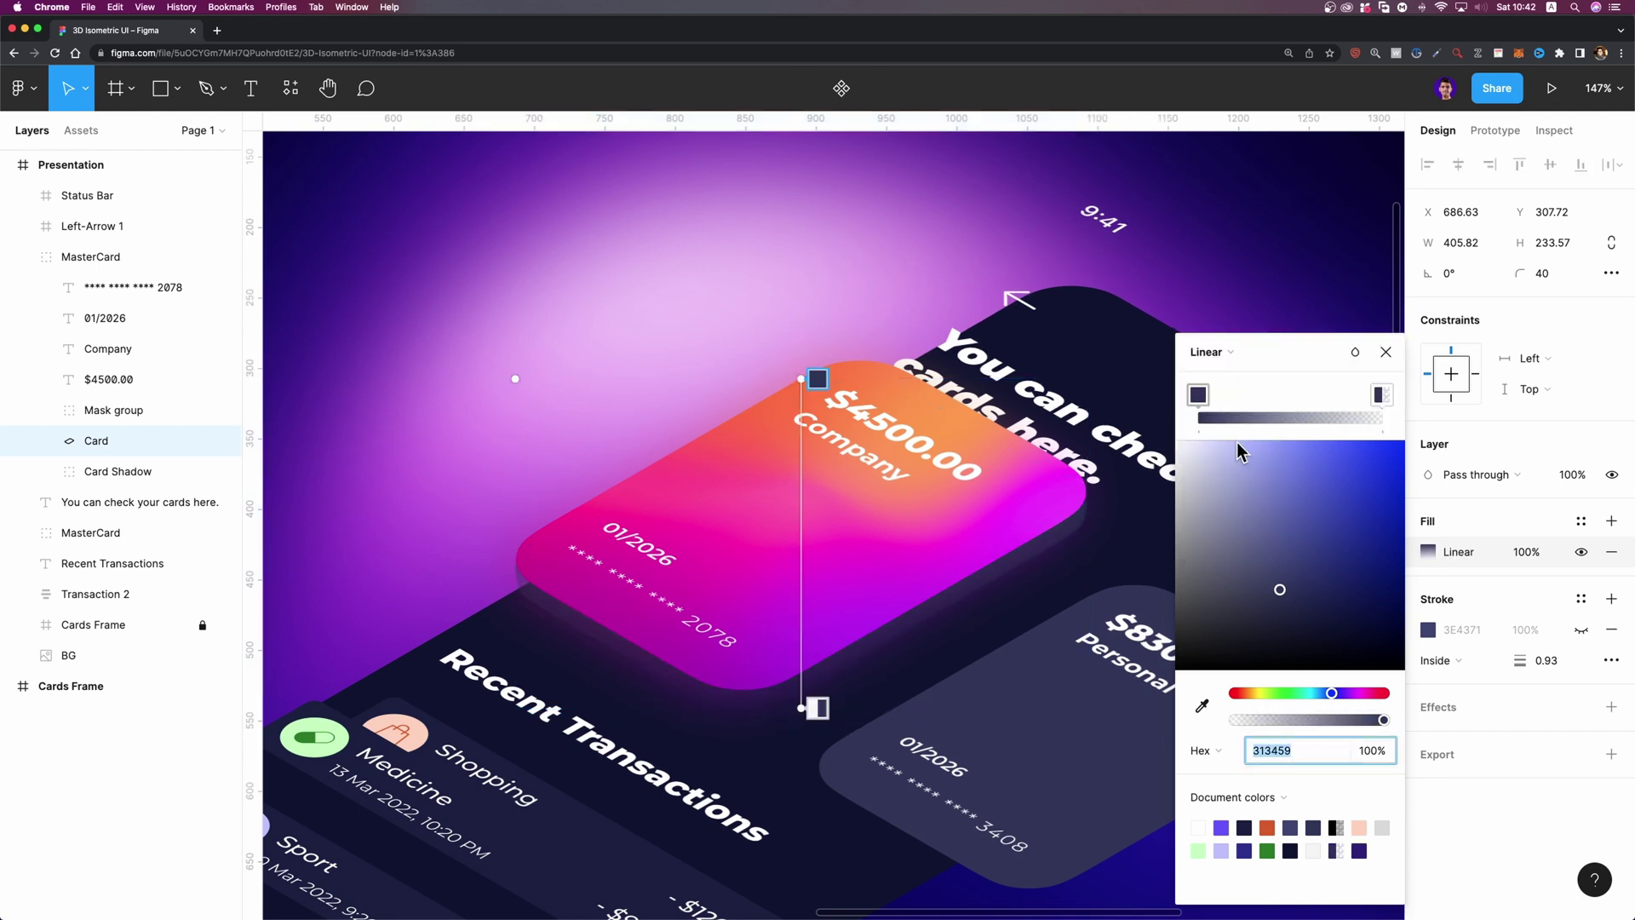
pyautogui.click(1200, 396)
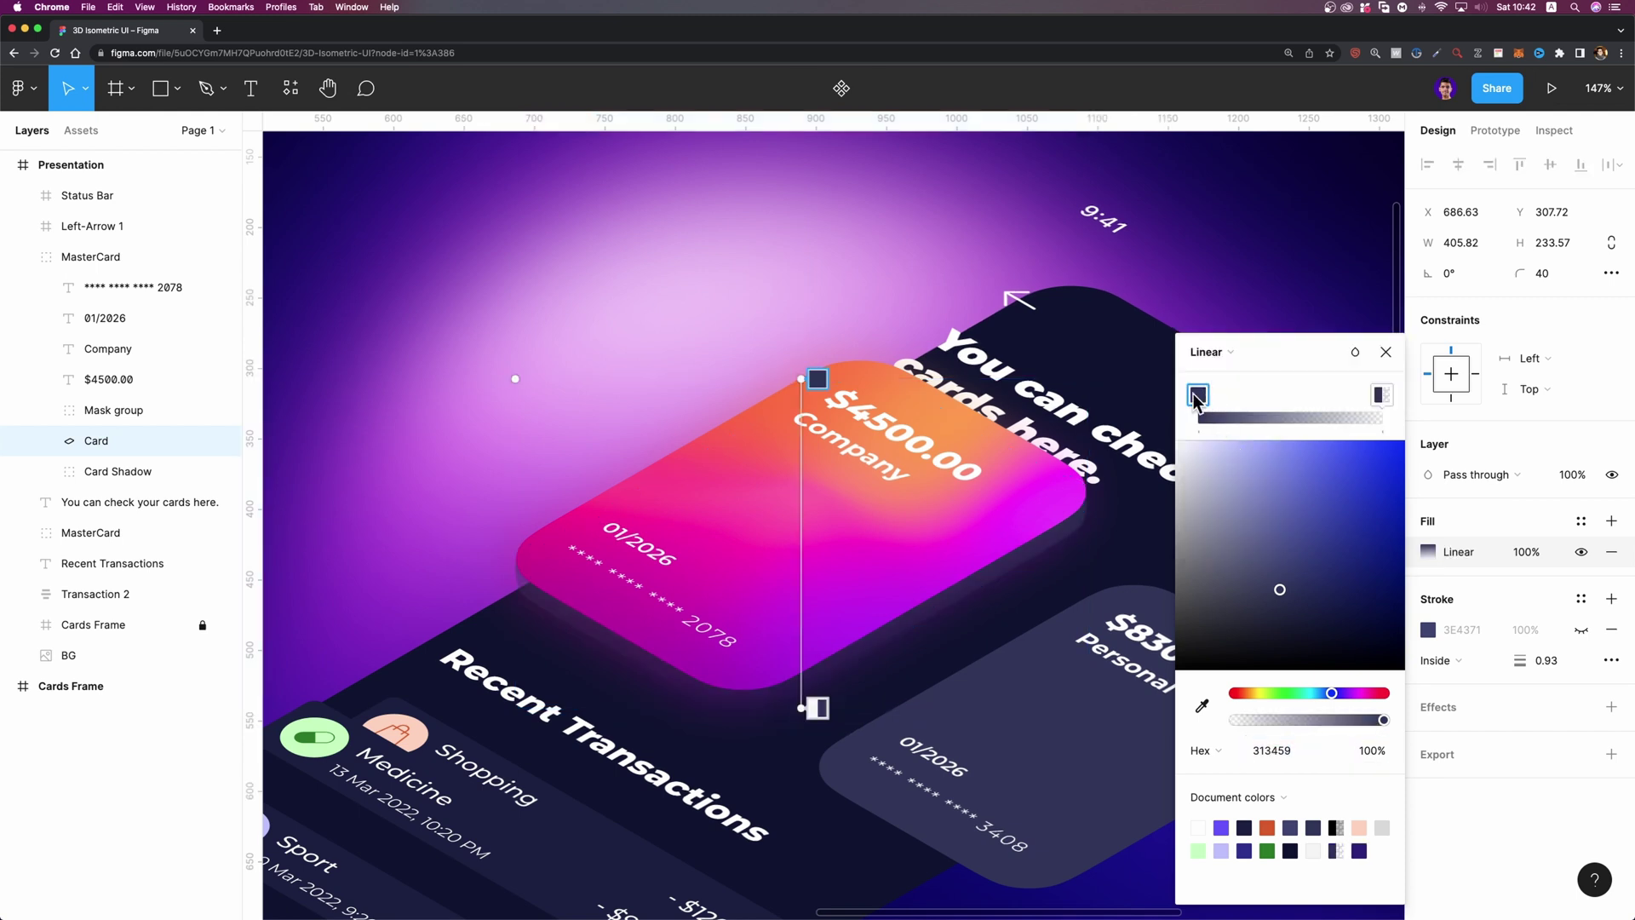
pyautogui.click(1203, 707)
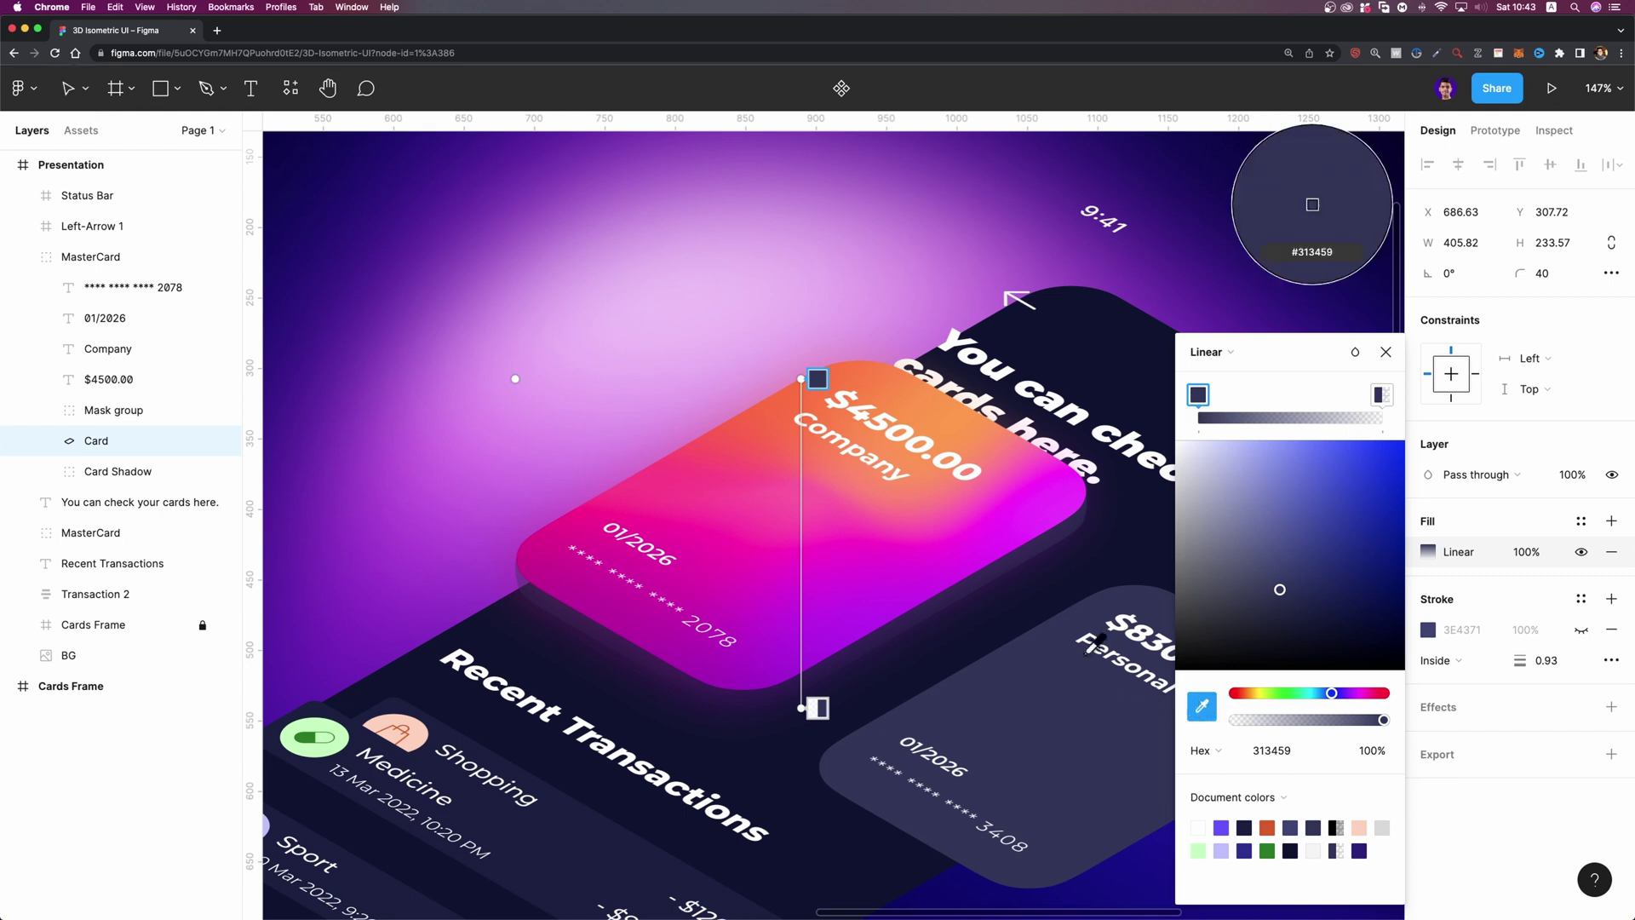
pyautogui.click(1072, 488)
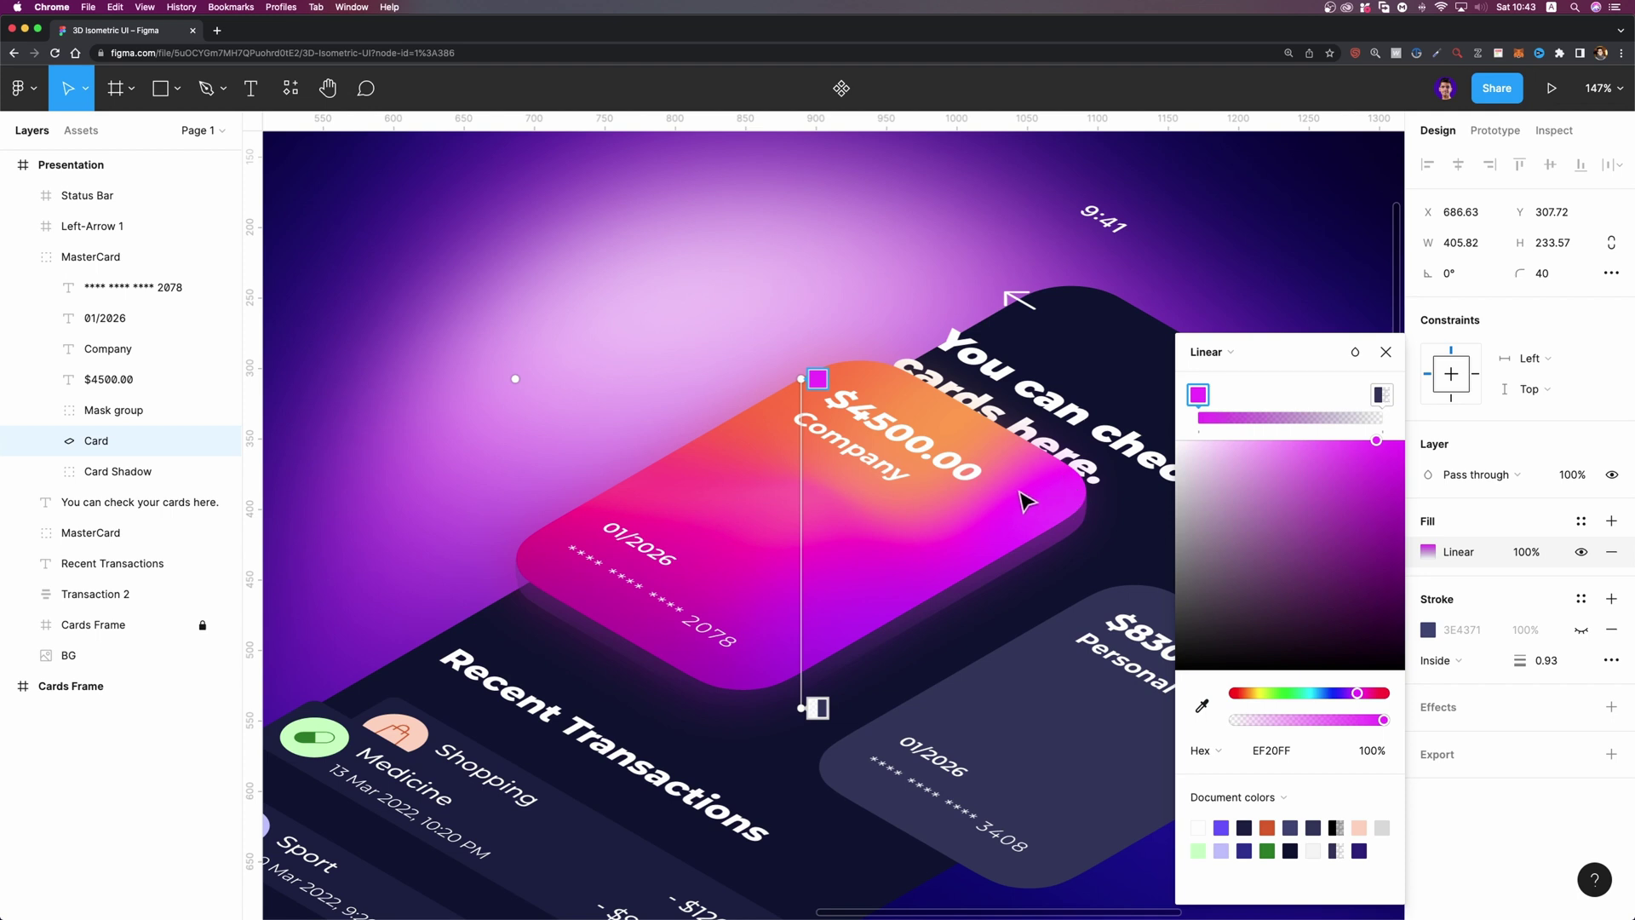
# Align the gradient with the card's lower right edge and set its end stop to 100% opacity with sampled purple A500C4
pyautogui.moveTo(799, 374); pyautogui.dragTo(1110, 494)
pyautogui.moveTo(799, 720); pyautogui.dragTo(664, 767)
pyautogui.click(1383, 403)
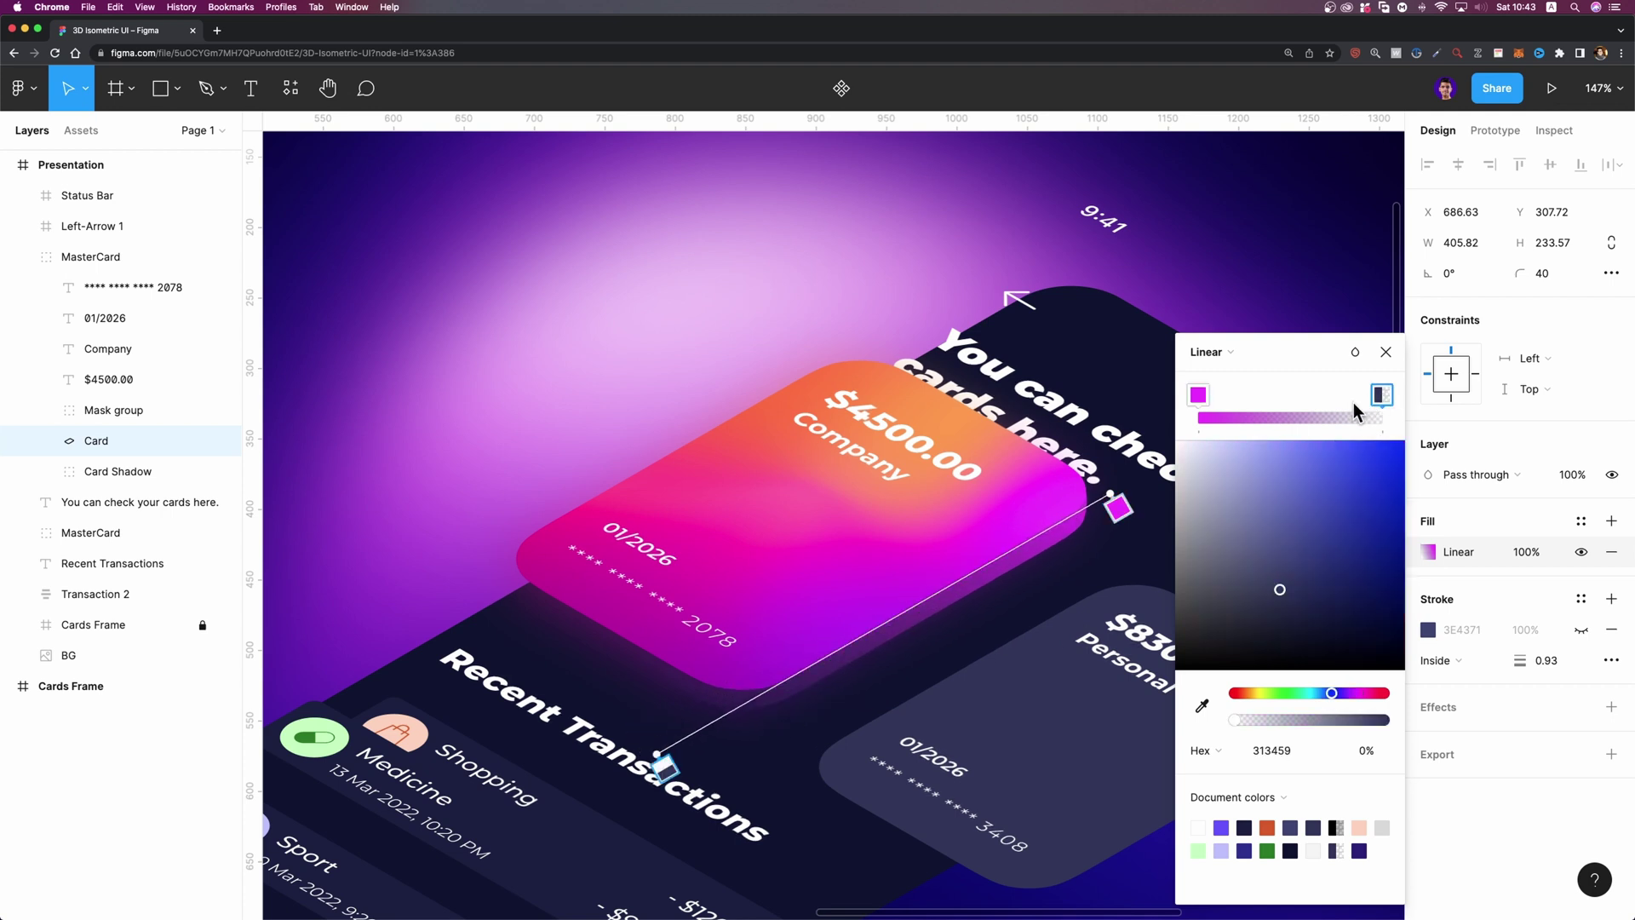
pyautogui.moveTo(1237, 723); pyautogui.dragTo(1399, 722)
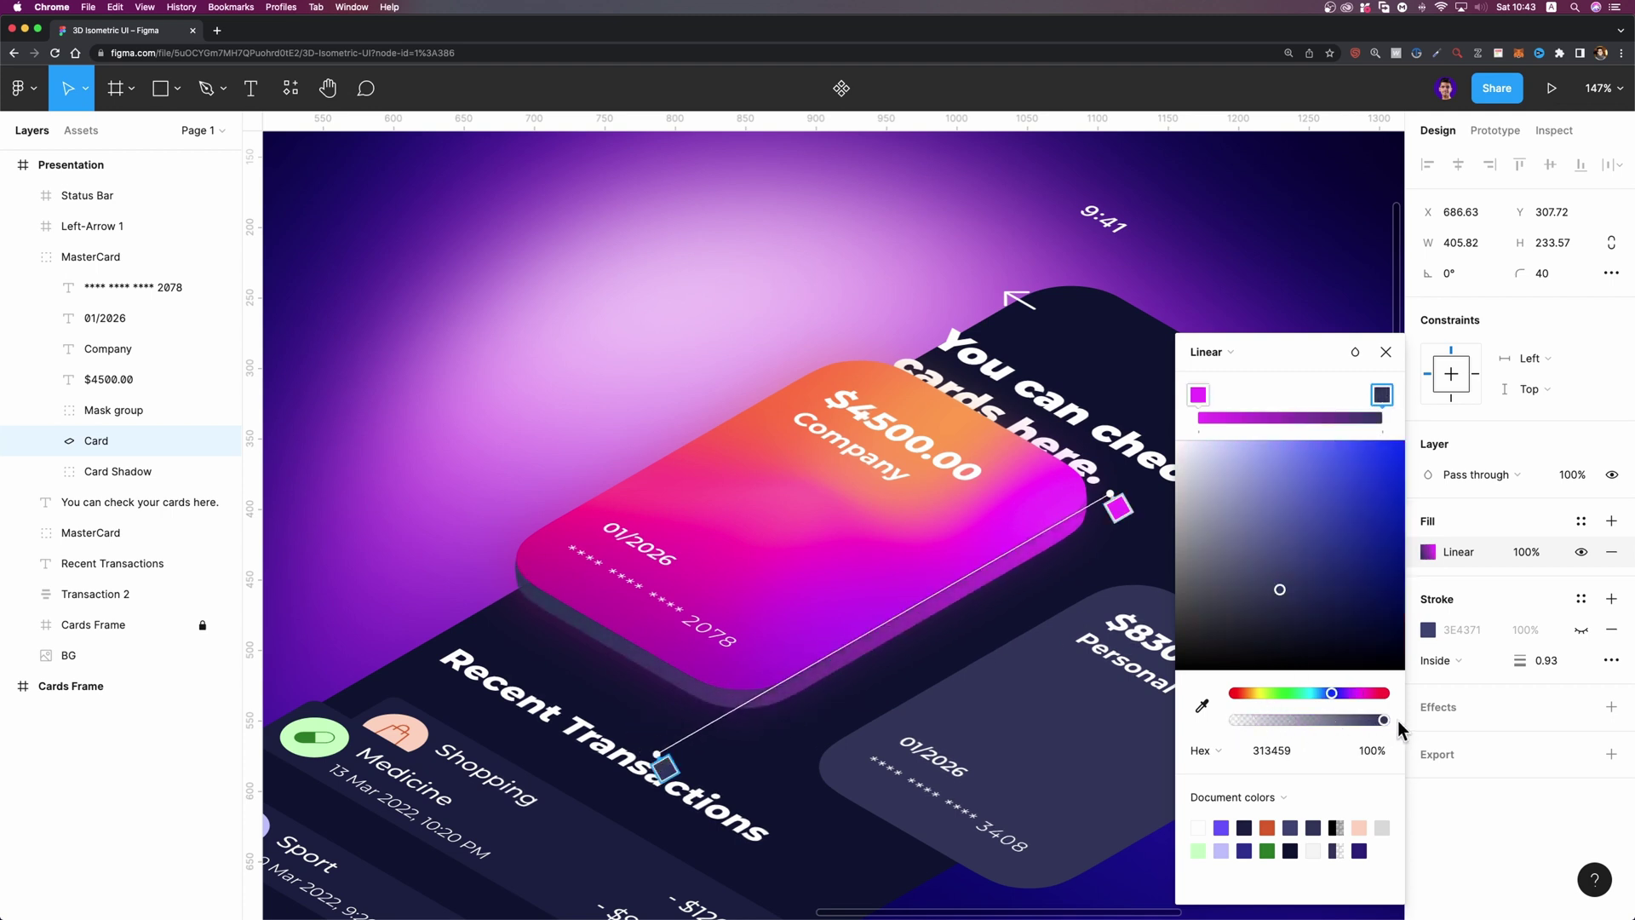
pyautogui.click(1202, 706)
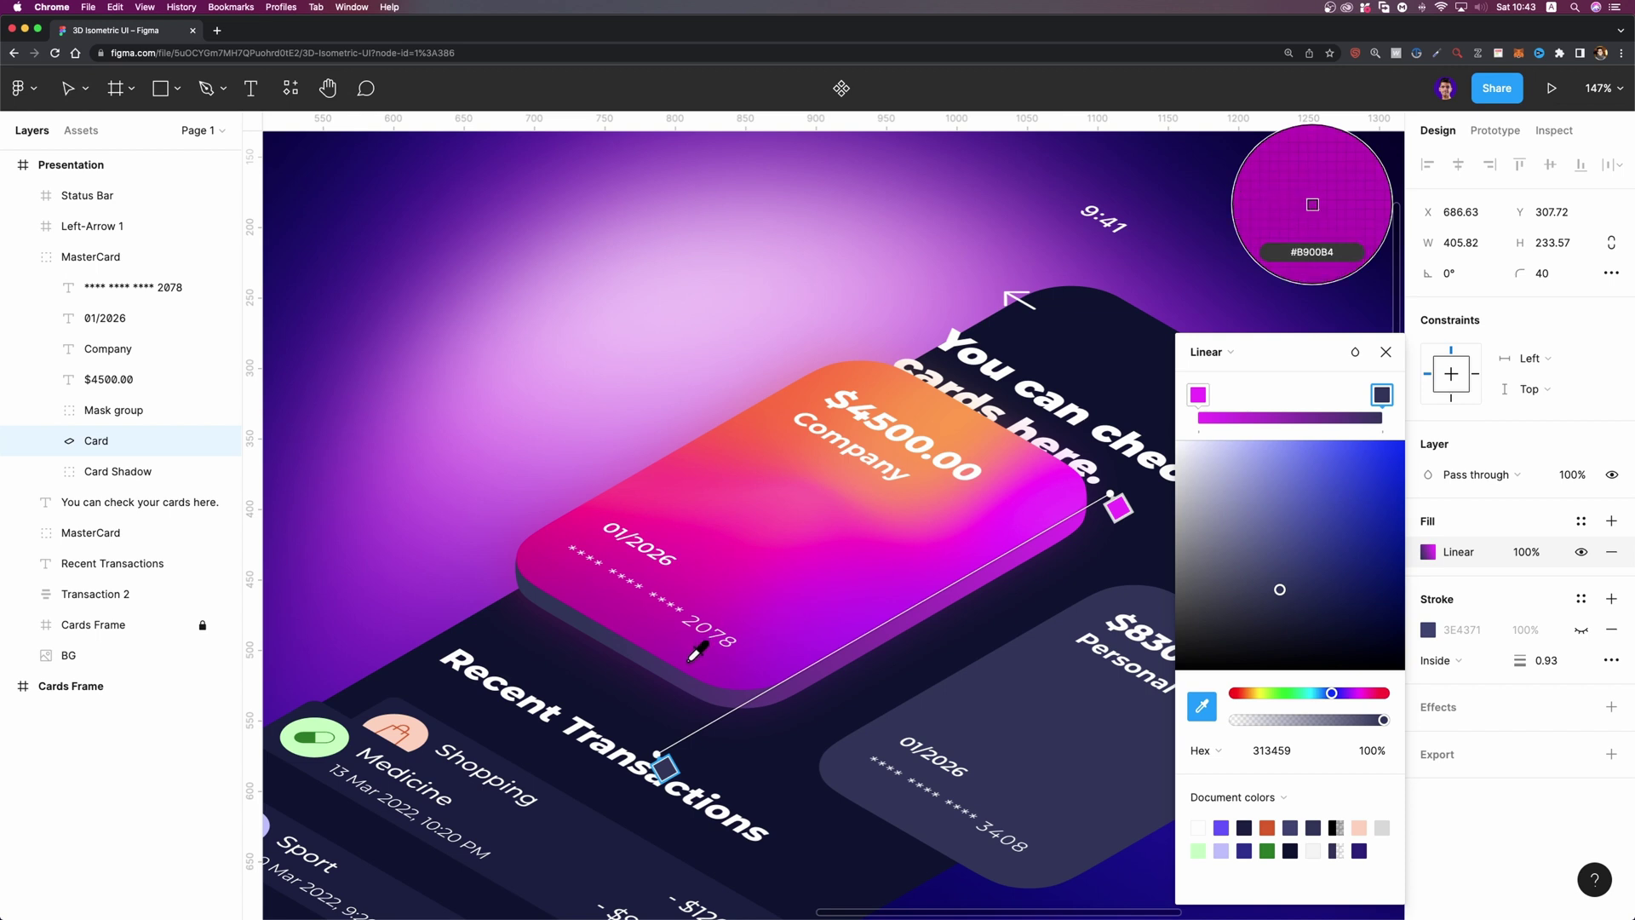
pyautogui.click(745, 679)
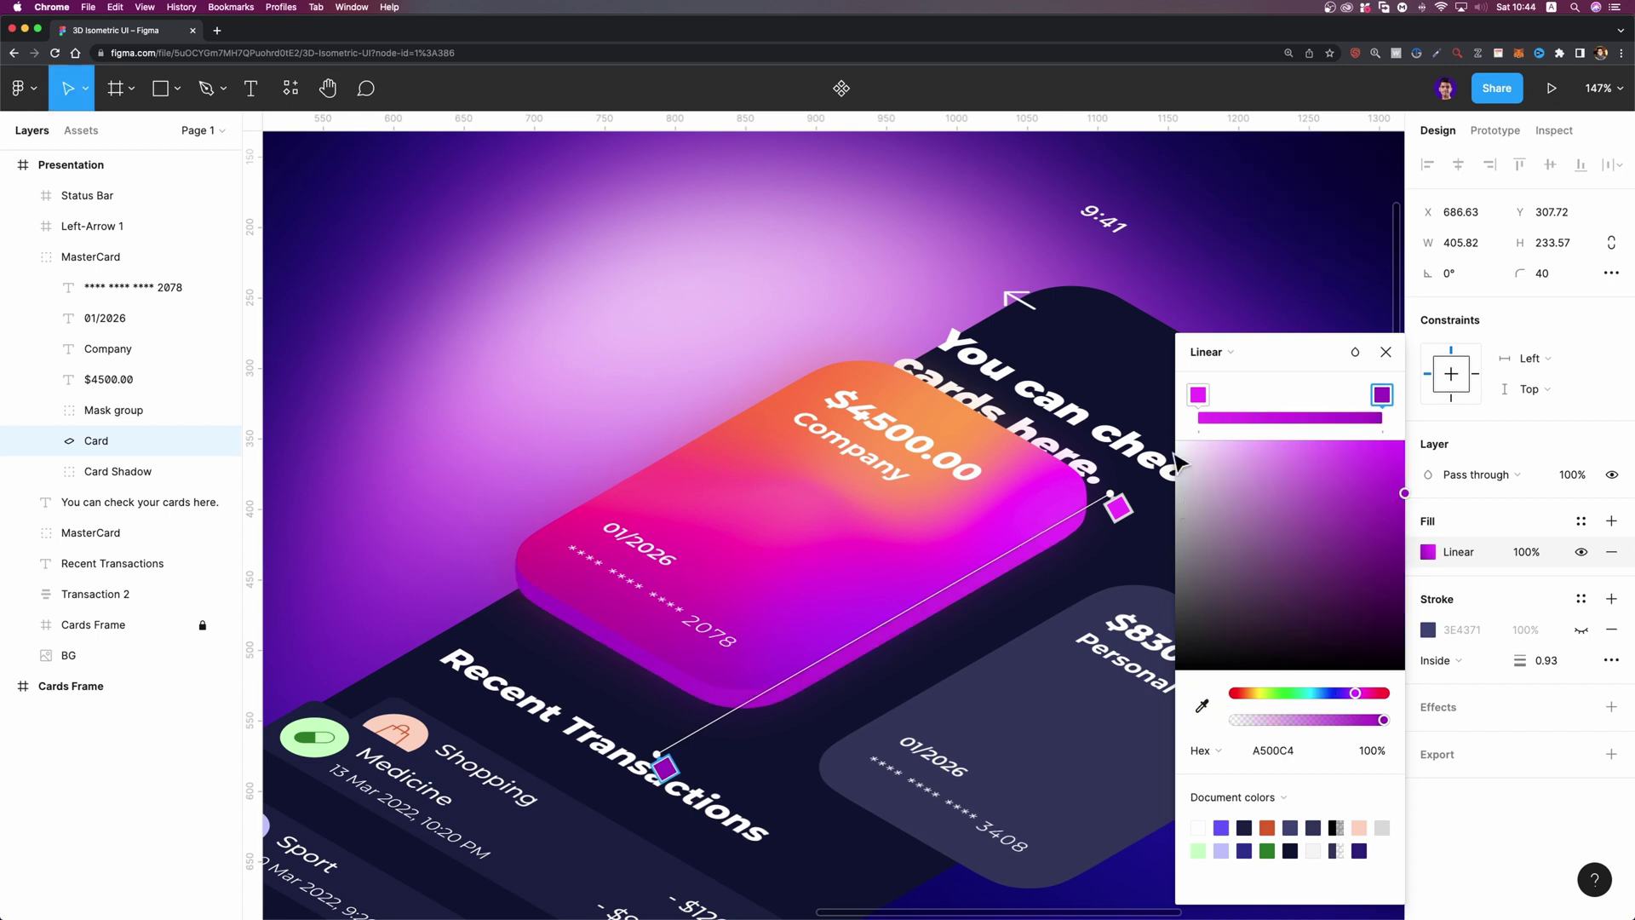
# Add a gradient stop near the card's right corner and lighten it to F1A2F9 as a highlight
pyautogui.scroll(3, 1037, 537)
pyautogui.click(1038, 537)
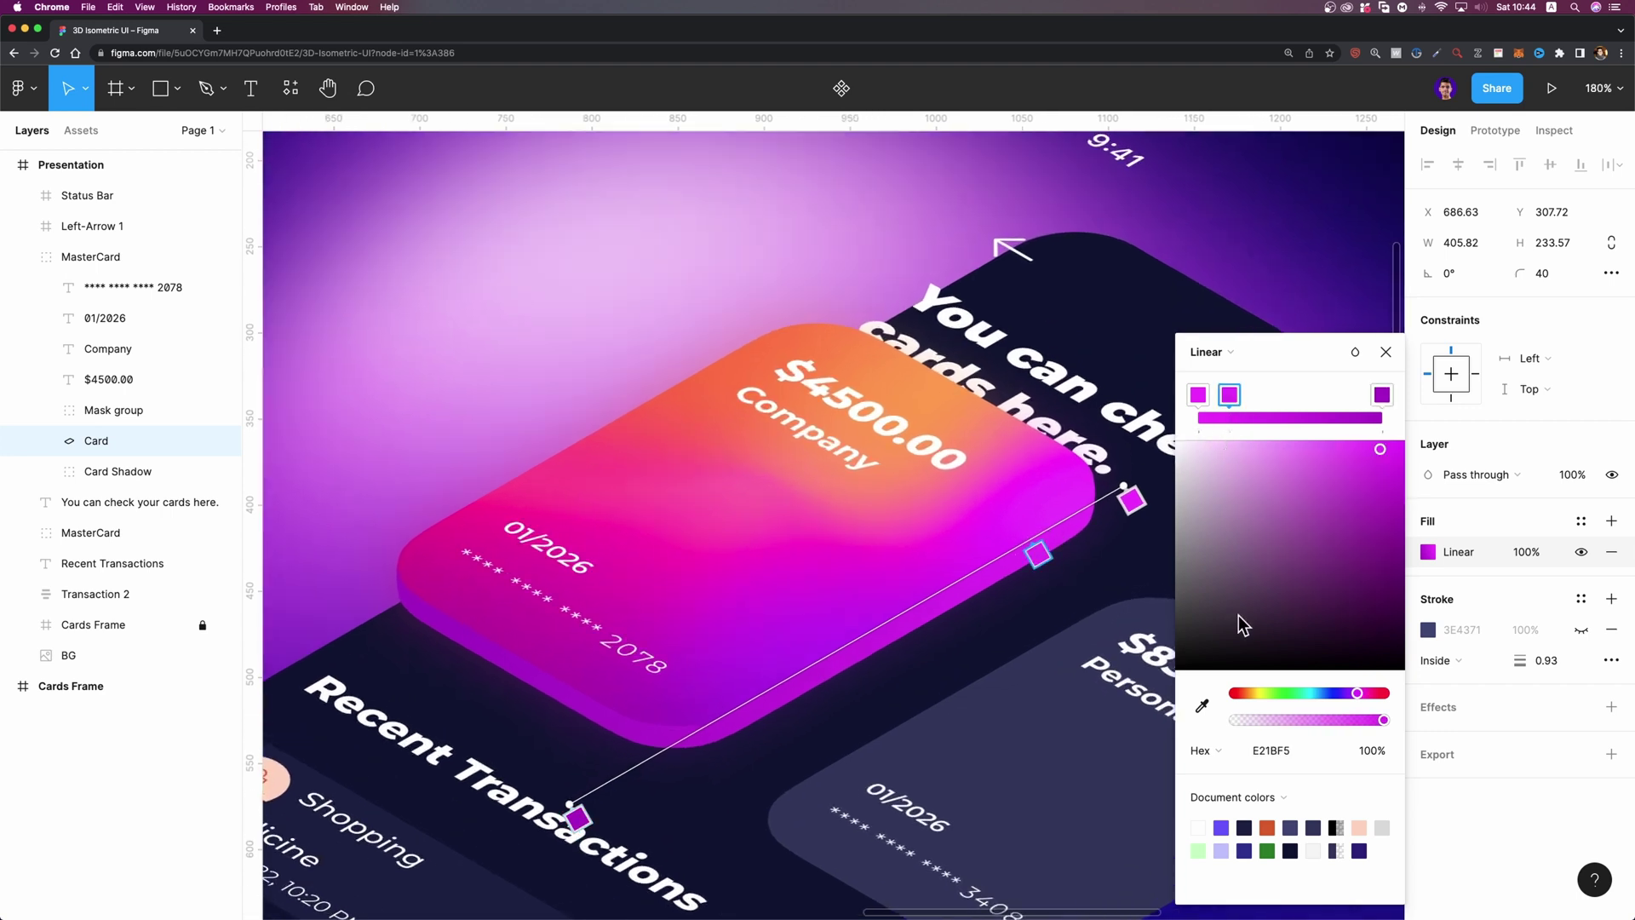
pyautogui.moveTo(1372, 454); pyautogui.dragTo(1255, 454)
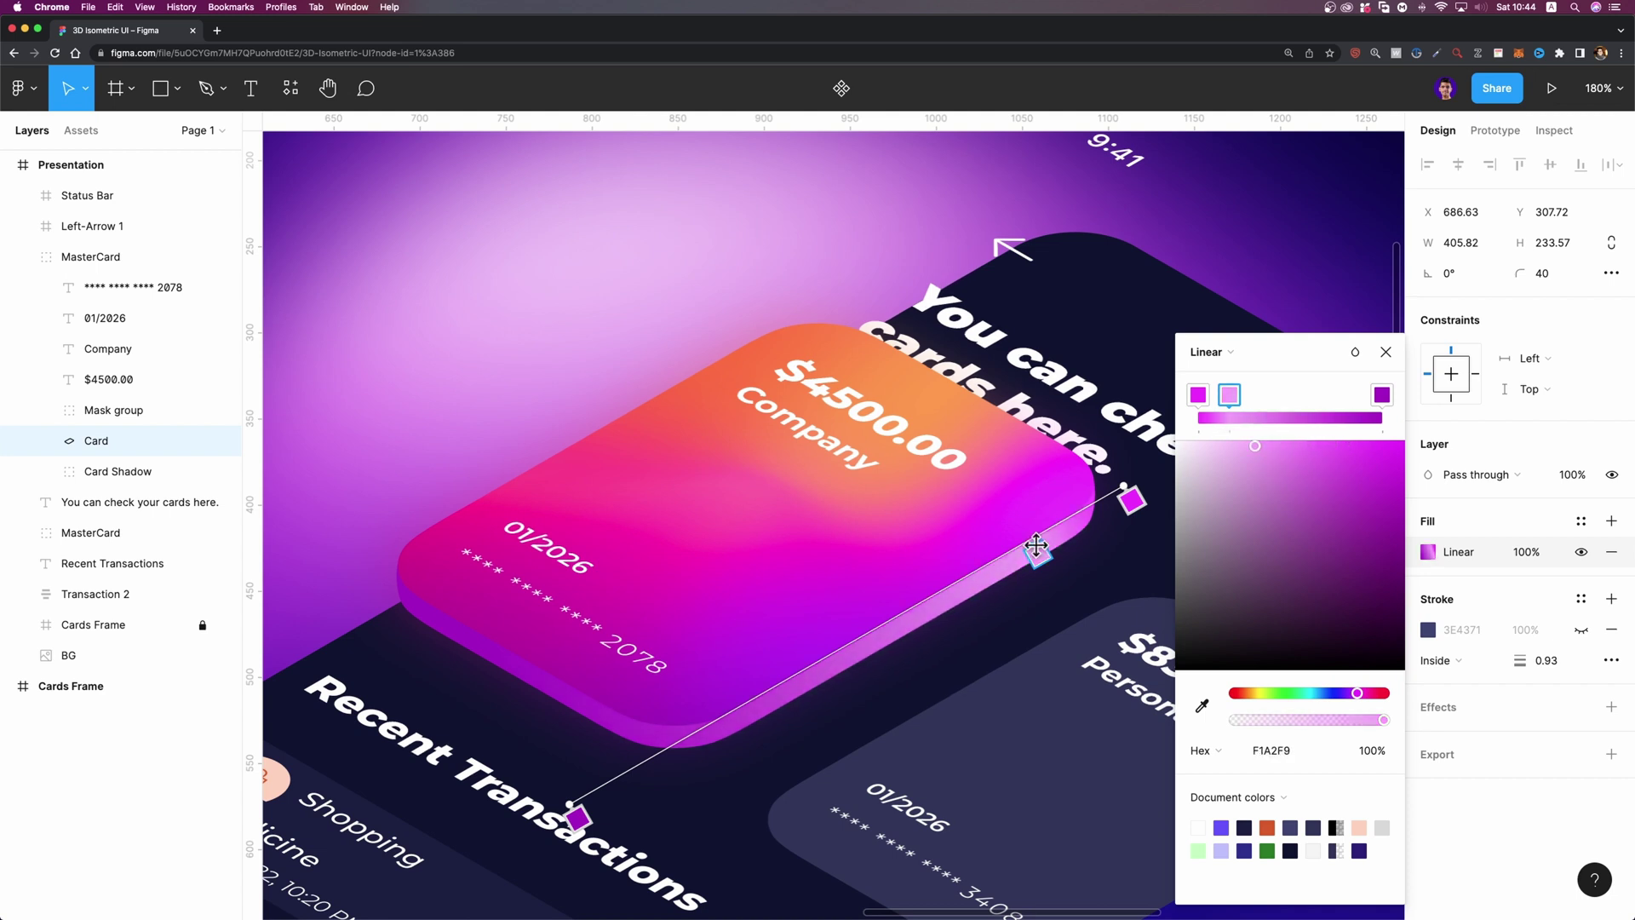
# Add a darker purple gradient stop on each side of the right-corner highlight and space them out, the lower one in BA44C7
pyautogui.click(1002, 574)
pyautogui.click(1063, 530)
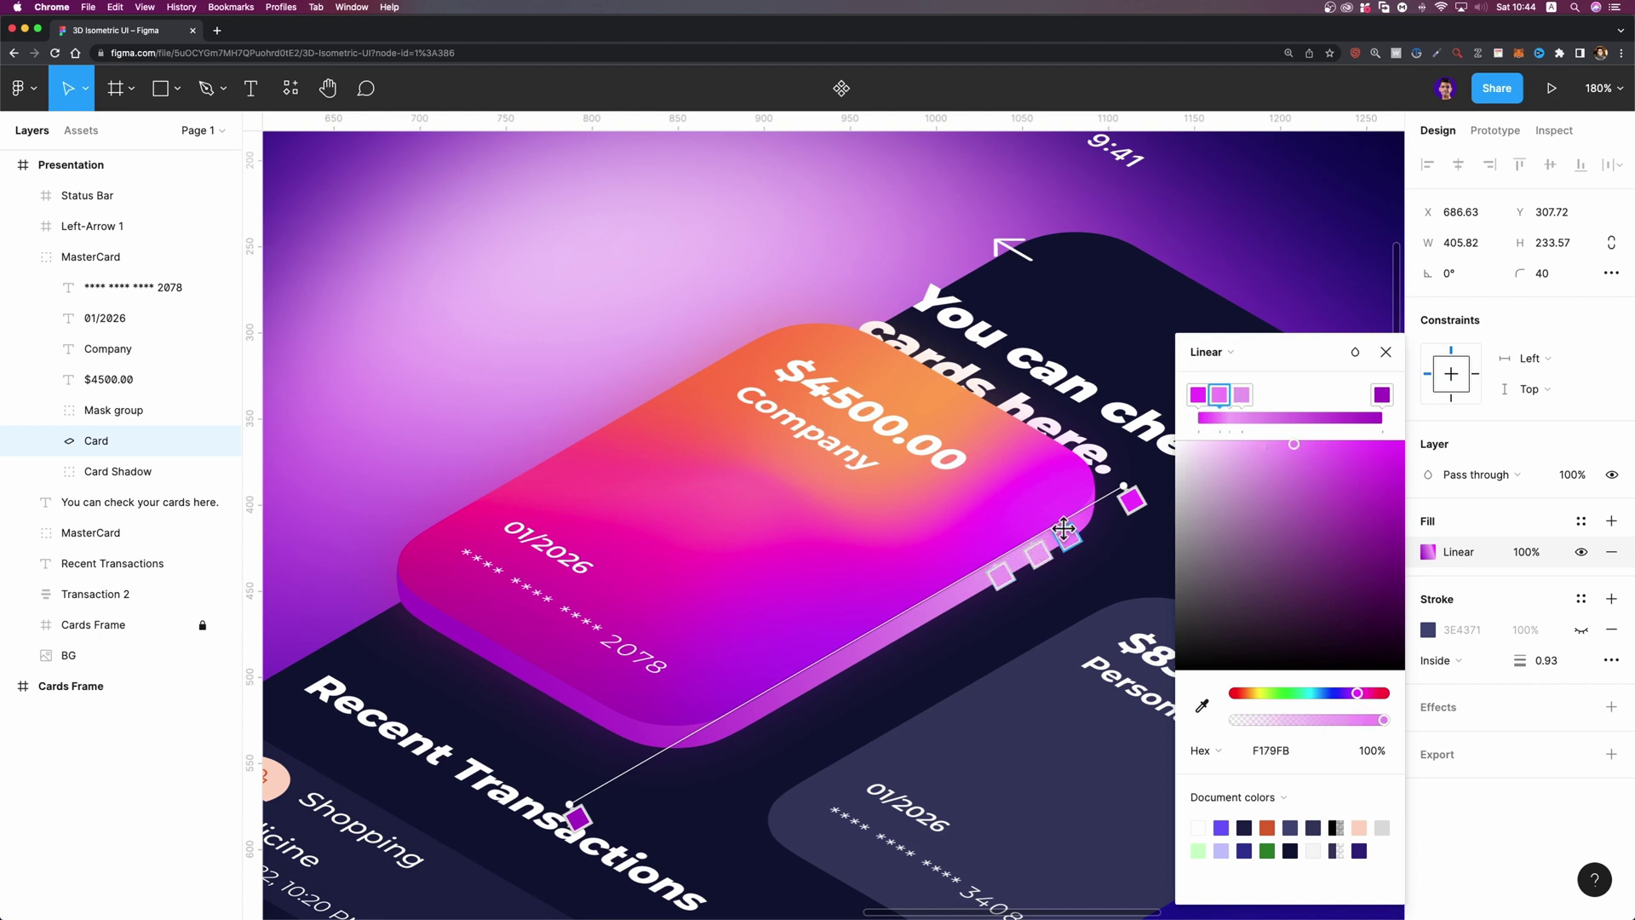
pyautogui.moveTo(1310, 465); pyautogui.dragTo(1327, 494)
pyautogui.click(1235, 394)
pyautogui.moveTo(1002, 574); pyautogui.dragTo(968, 593)
pyautogui.moveTo(1066, 536)
pyautogui.mouseDown()
pyautogui.moveTo(1088, 526)
pyautogui.moveTo(1017, 566)
pyautogui.moveTo(1064, 538)
pyautogui.mouseUp()
pyautogui.moveTo(968, 594); pyautogui.dragTo(950, 605)
# Add a second highlight stop, D573E5, near the card's bottom corner, flanked by darker stops A43EB4 and A730BC spread further apart
pyautogui.moveTo(735, 711); pyautogui.dragTo(702, 726)
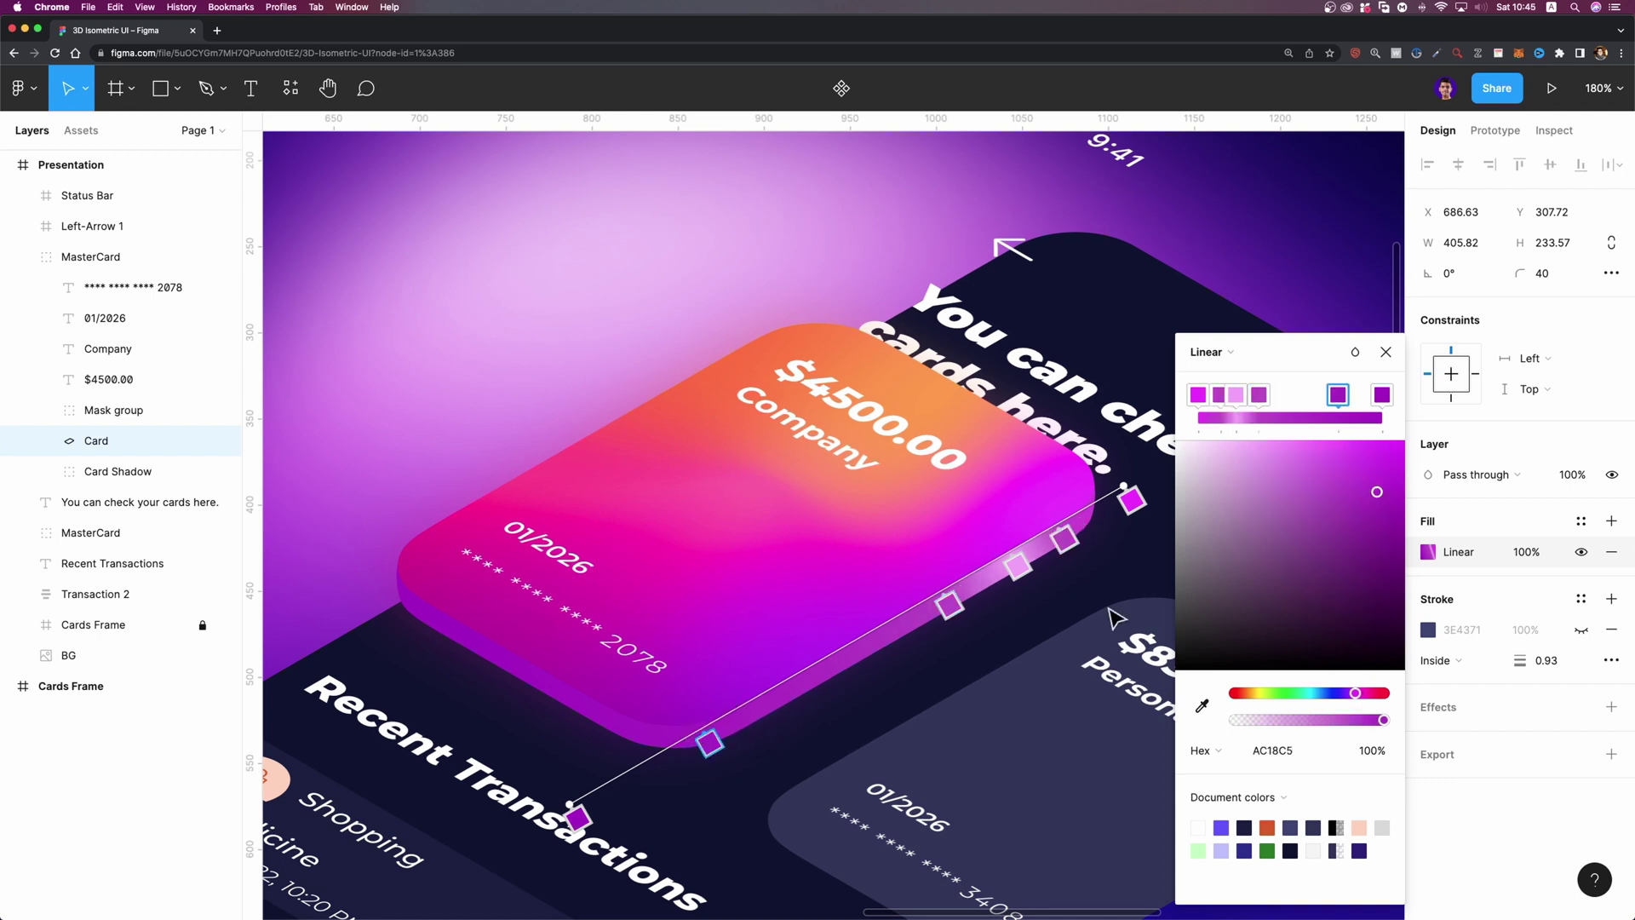
pyautogui.moveTo(1333, 498); pyautogui.dragTo(1290, 462)
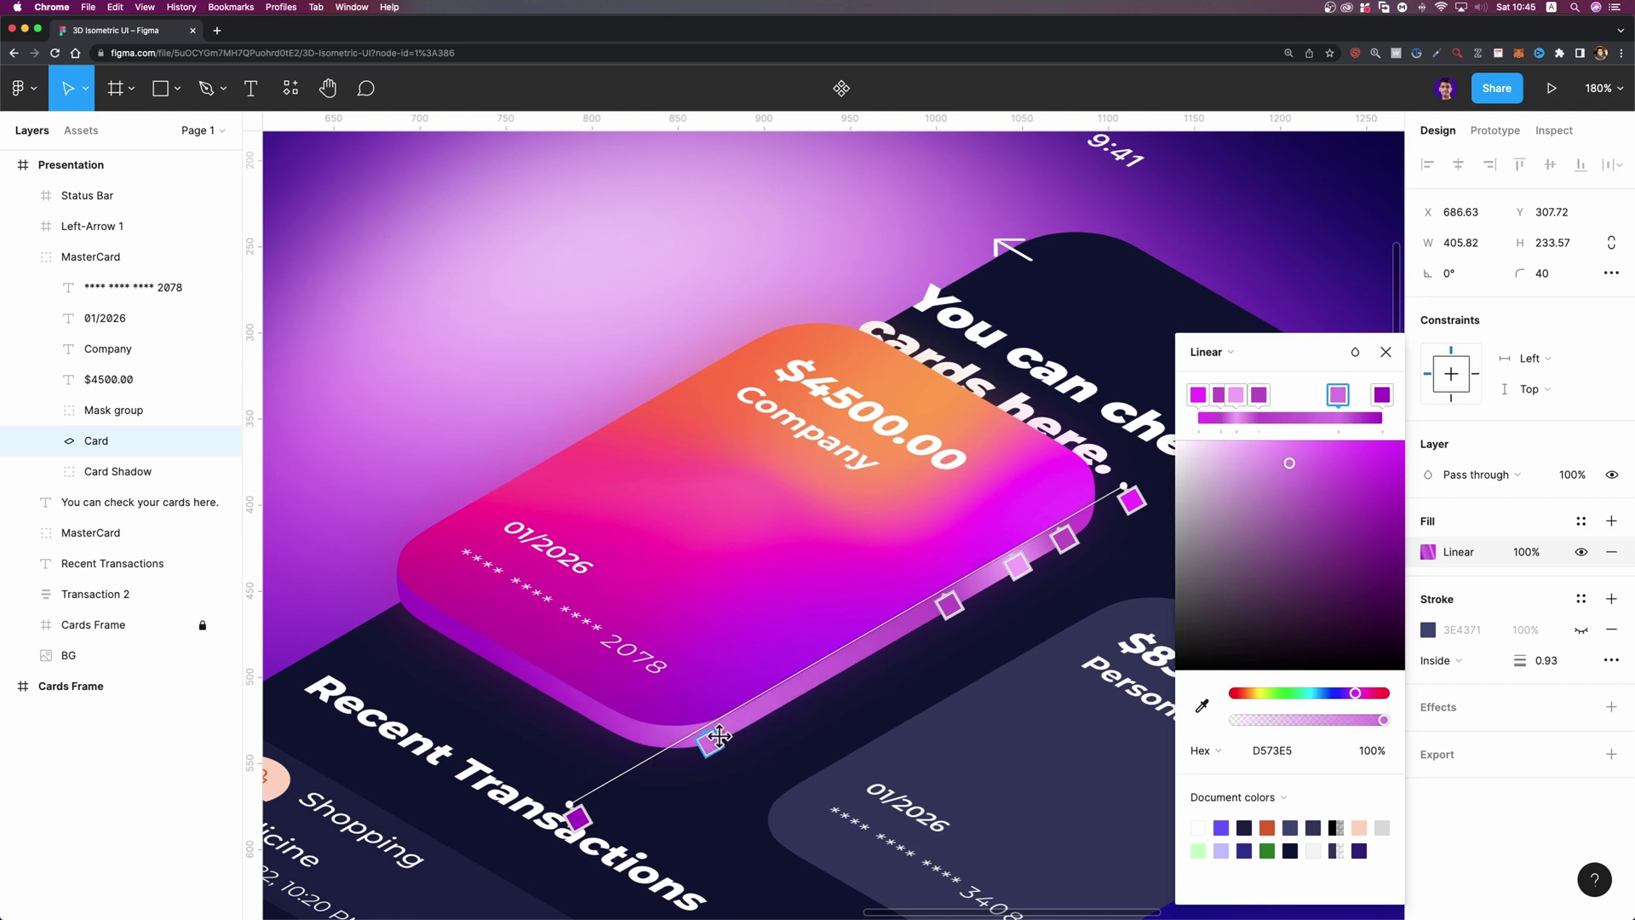
pyautogui.click(661, 754)
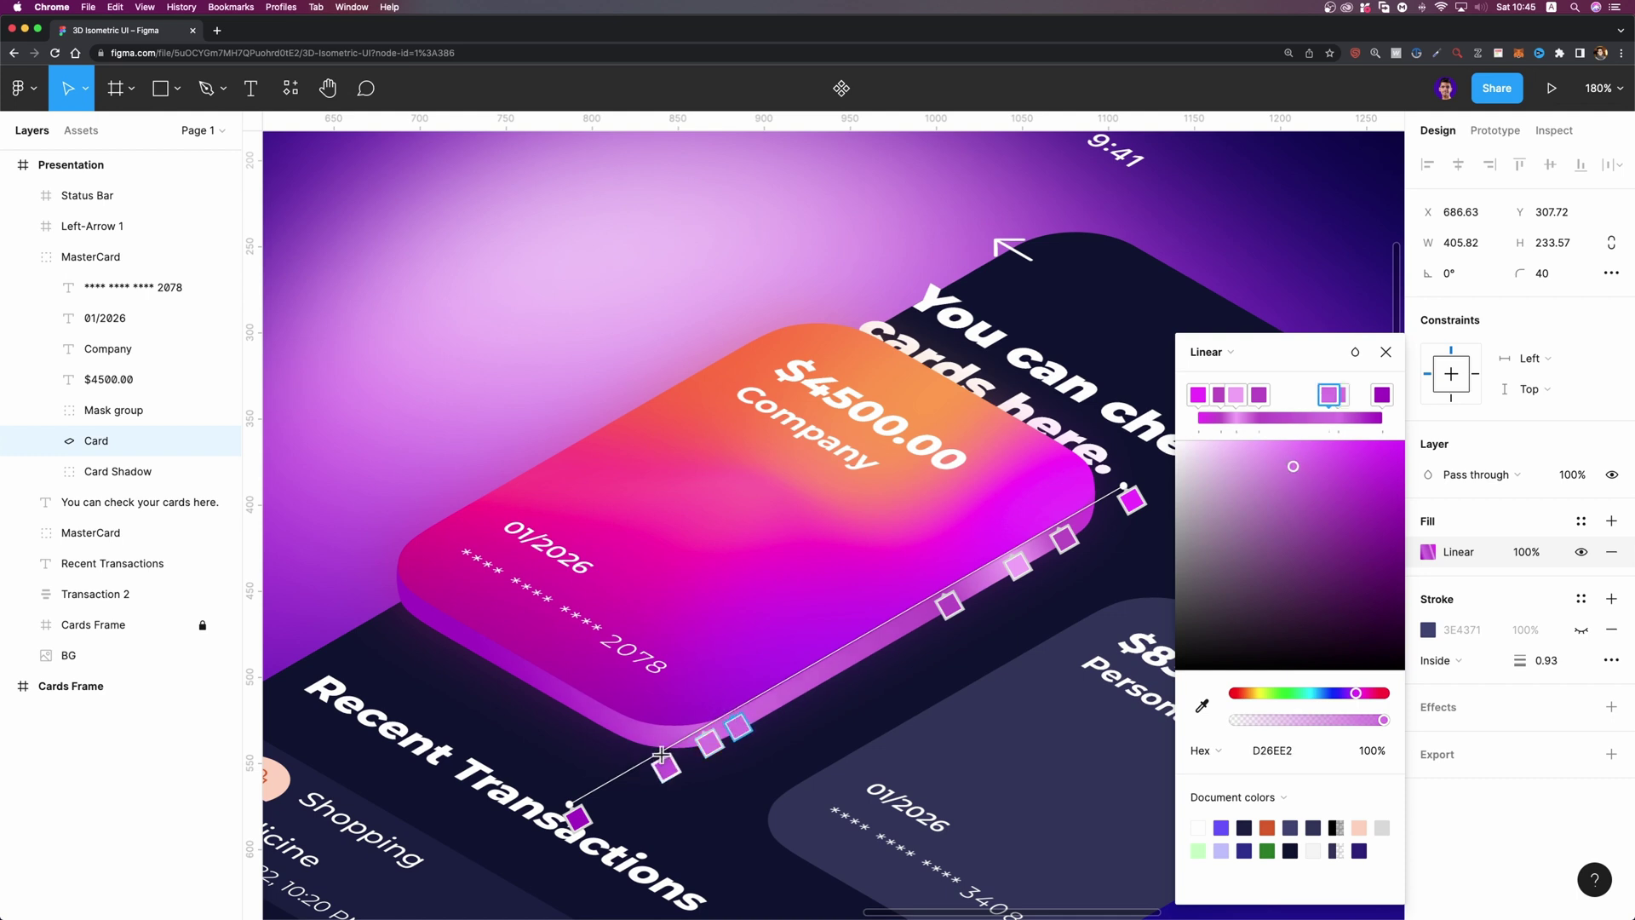
pyautogui.moveTo(1293, 466); pyautogui.dragTo(1328, 515)
pyautogui.click(732, 726)
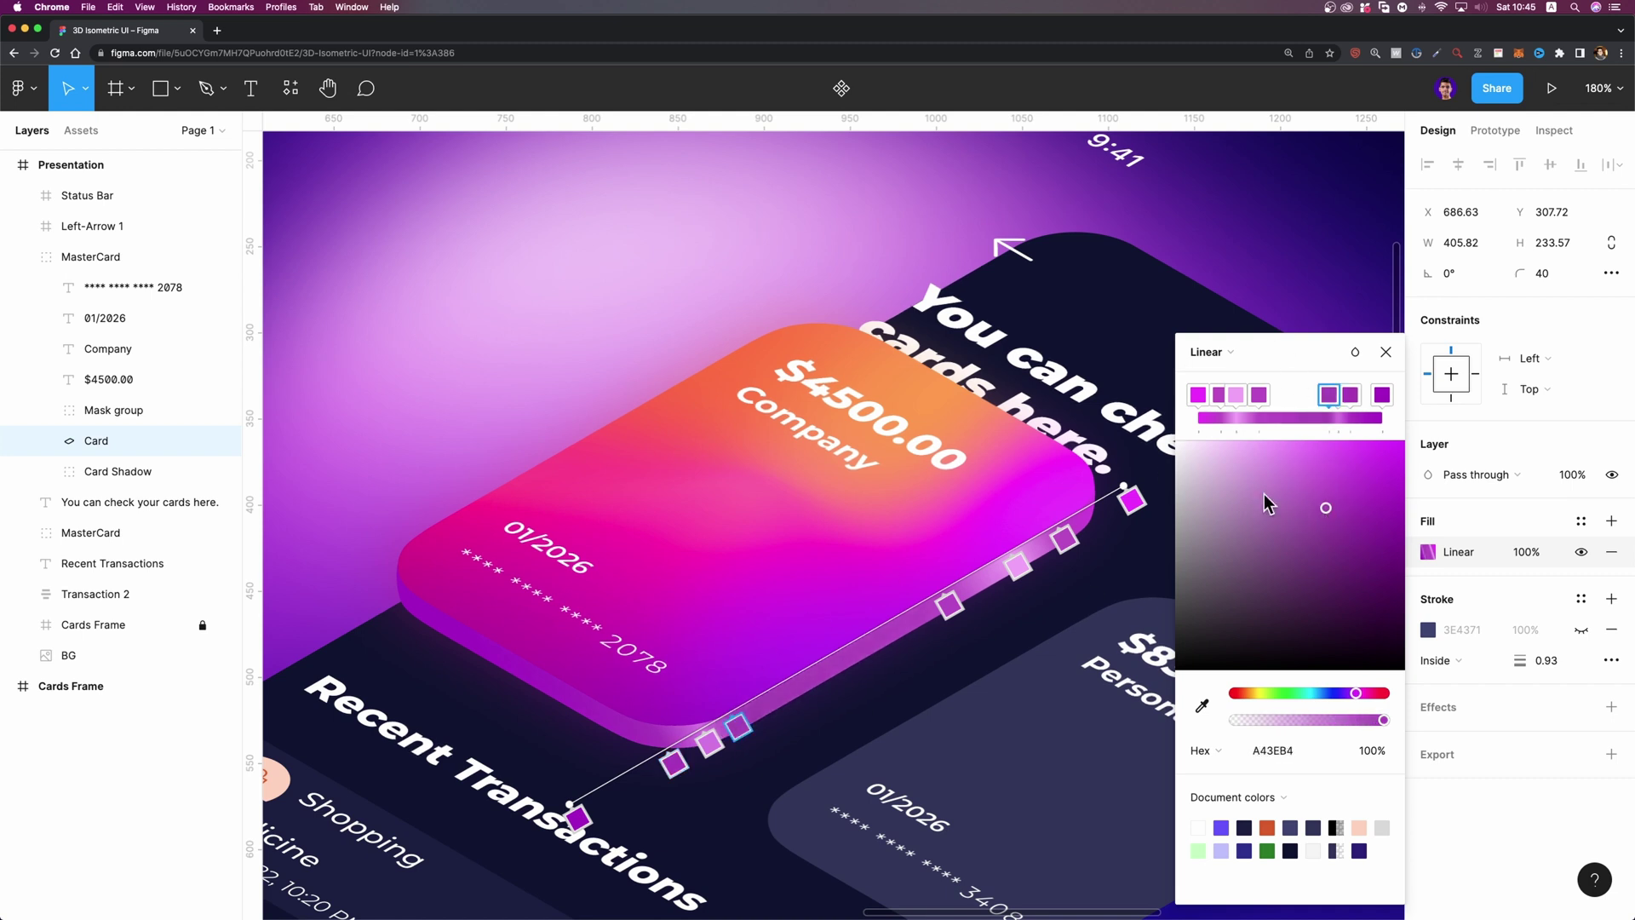
pyautogui.moveTo(743, 730); pyautogui.dragTo(769, 710)
pyautogui.moveTo(673, 763); pyautogui.dragTo(644, 779)
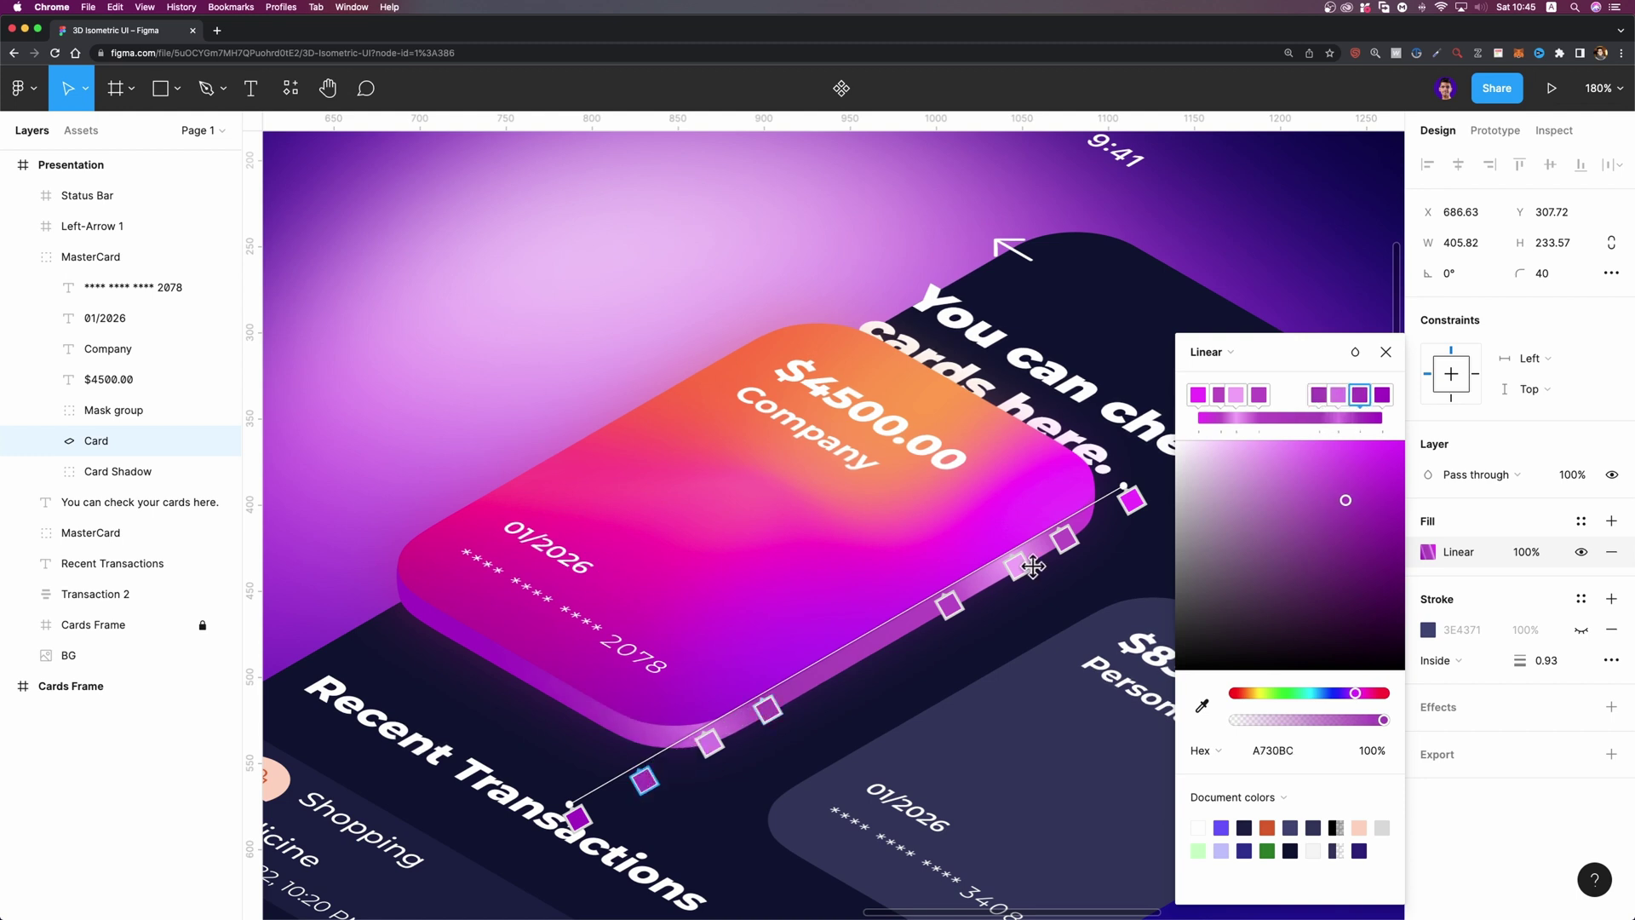
# Shift the right-corner highlight stop and its two darker neighbours slightly down the card's edge, and close the fill settings
pyautogui.moveTo(1017, 566); pyautogui.dragTo(990, 582)
pyautogui.click(1062, 537)
pyautogui.click(948, 605)
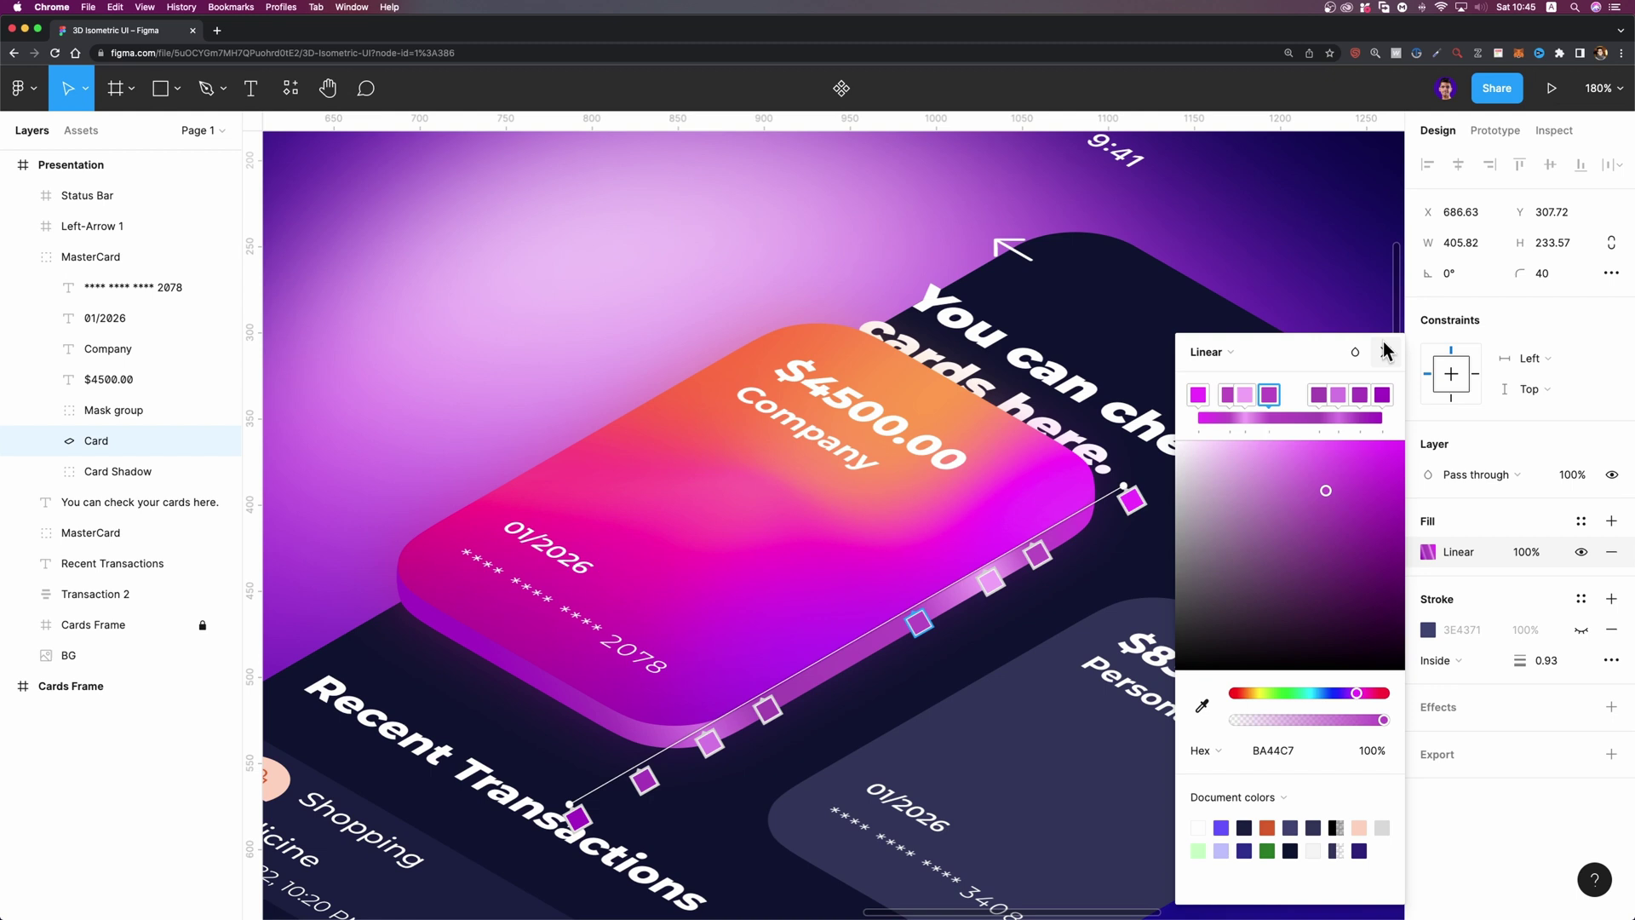
pyautogui.press('Escape')
pyautogui.scroll(-2, 1001, 475)
pyautogui.scroll(-5, 1001, 474)
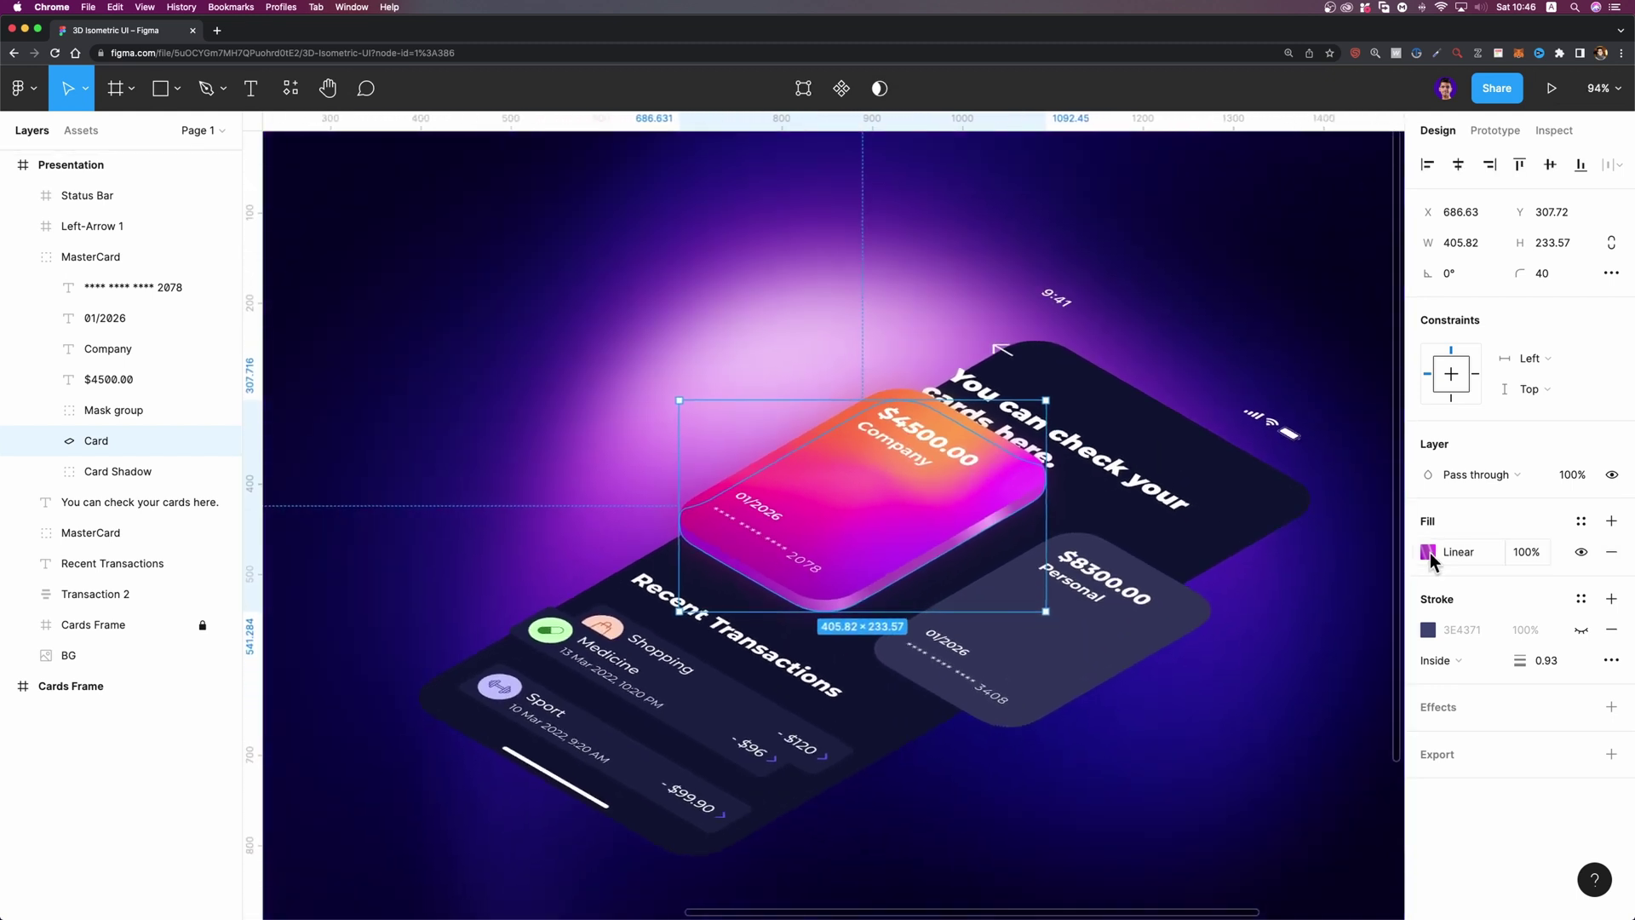
# Recolour the gradient's end stop below the card's bottom corner with the magenta D7018F sampled from the card's left corner
pyautogui.click(1429, 552)
pyautogui.click(781, 659)
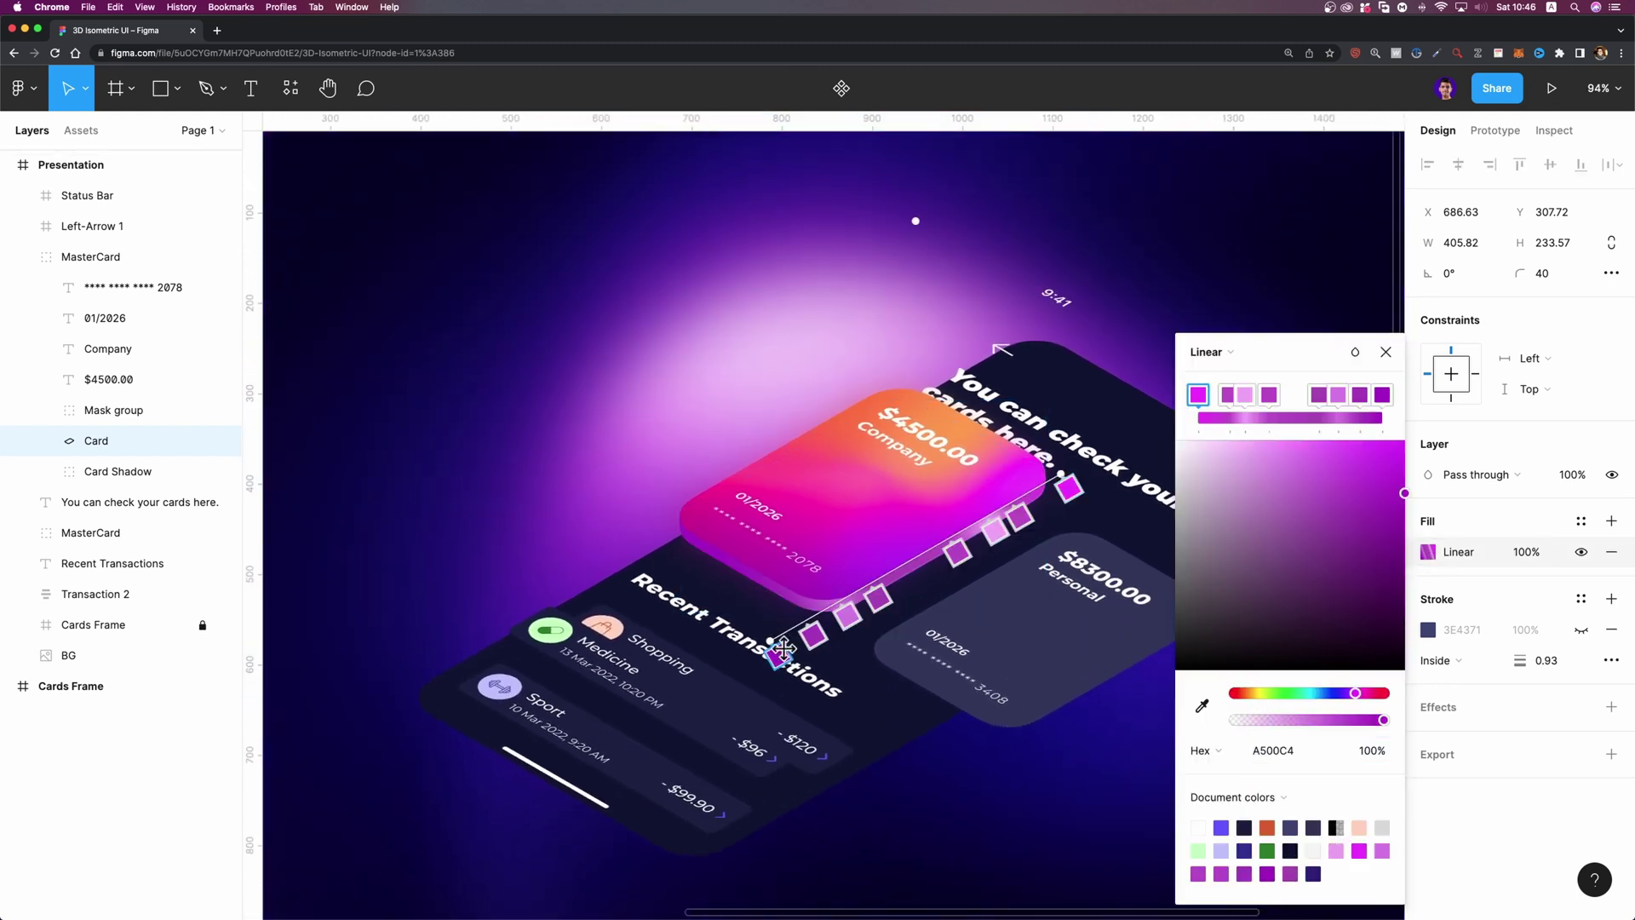
pyautogui.click(1201, 707)
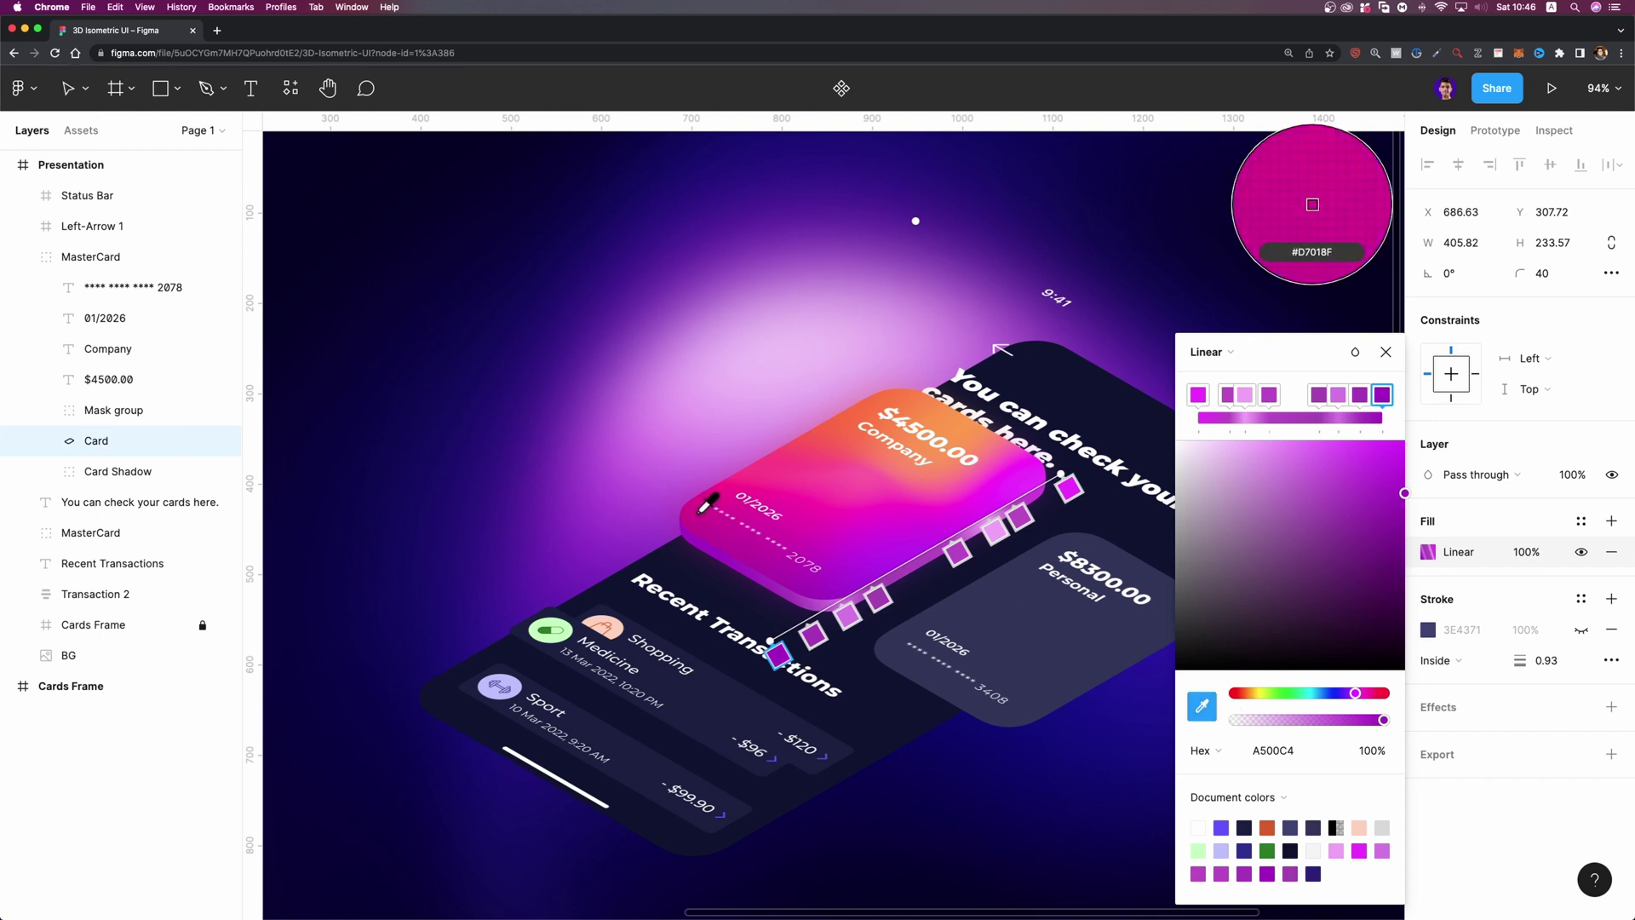
pyautogui.click(703, 506)
# Move the two darker stops A730BC and A43EB4 closer to the bottom-corner highlight stop, and close the fill settings
pyautogui.click(815, 634)
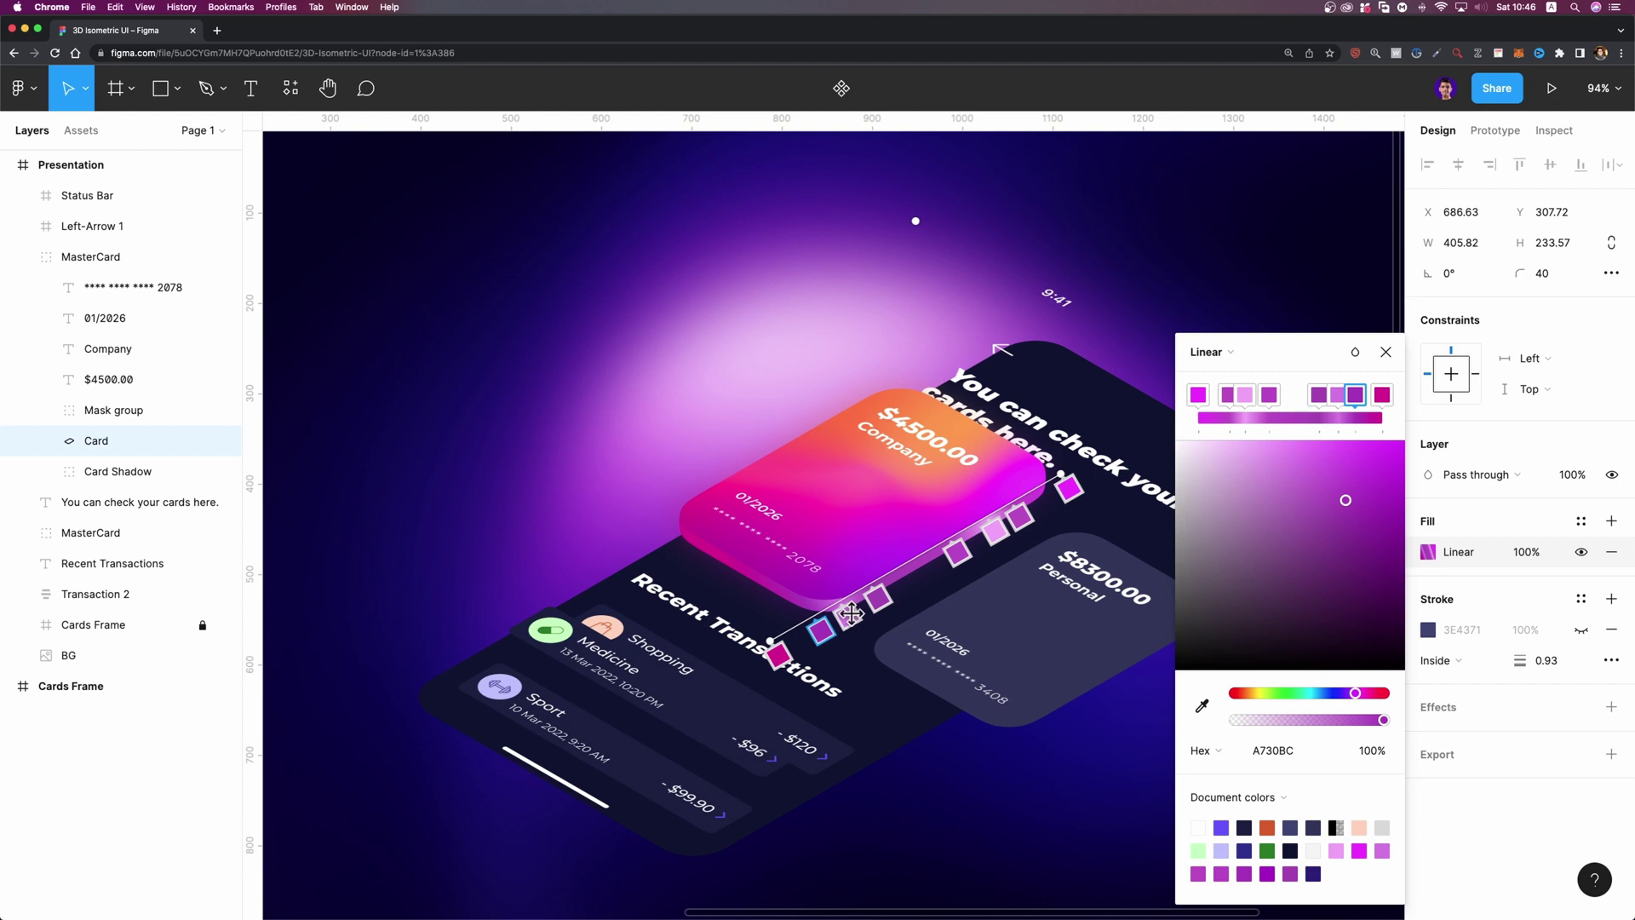
pyautogui.moveTo(870, 601)
pyautogui.mouseDown()
pyautogui.moveTo(888, 590)
pyautogui.moveTo(830, 627)
pyautogui.moveTo(873, 607)
pyautogui.mouseUp()
pyautogui.click(847, 617)
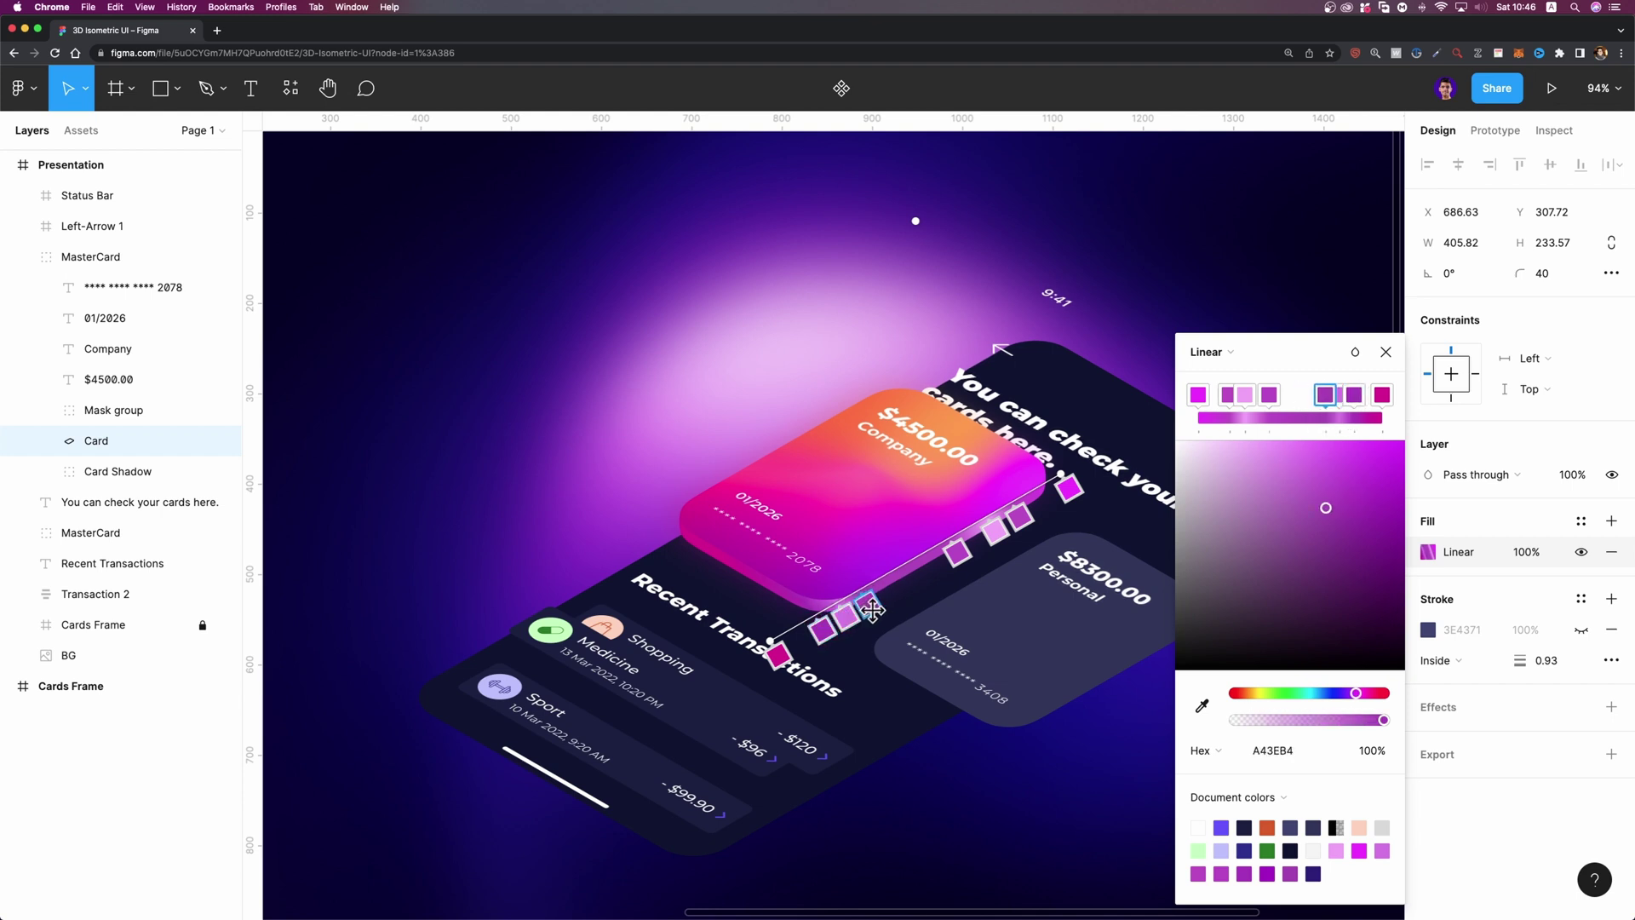
pyautogui.click(1056, 643)
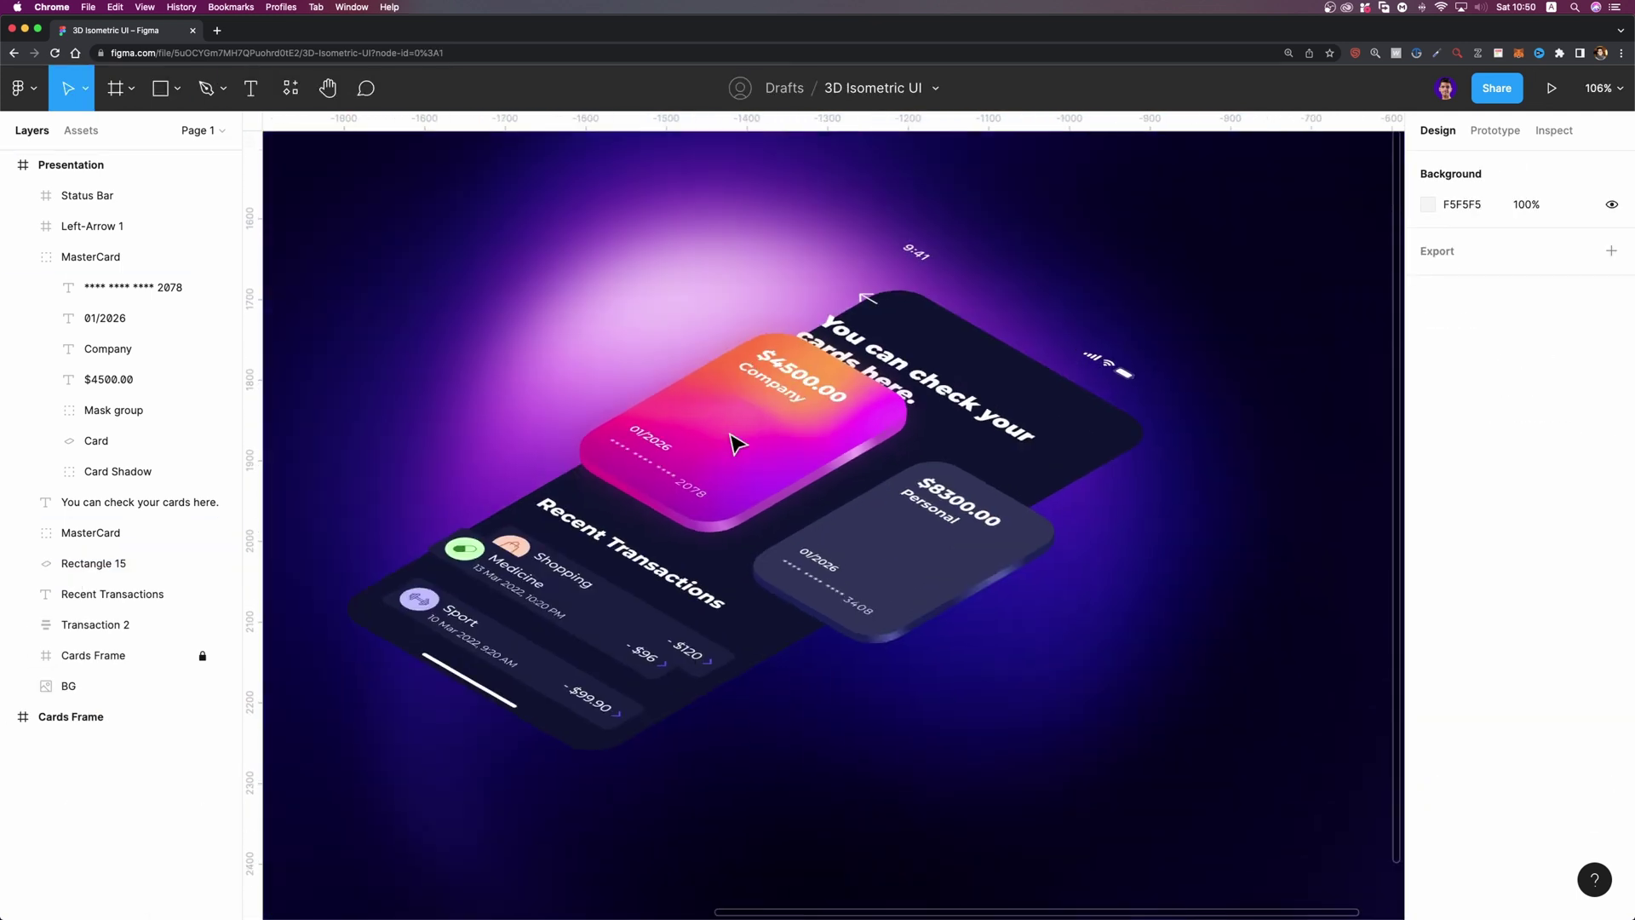
pyautogui.click(223, 657)
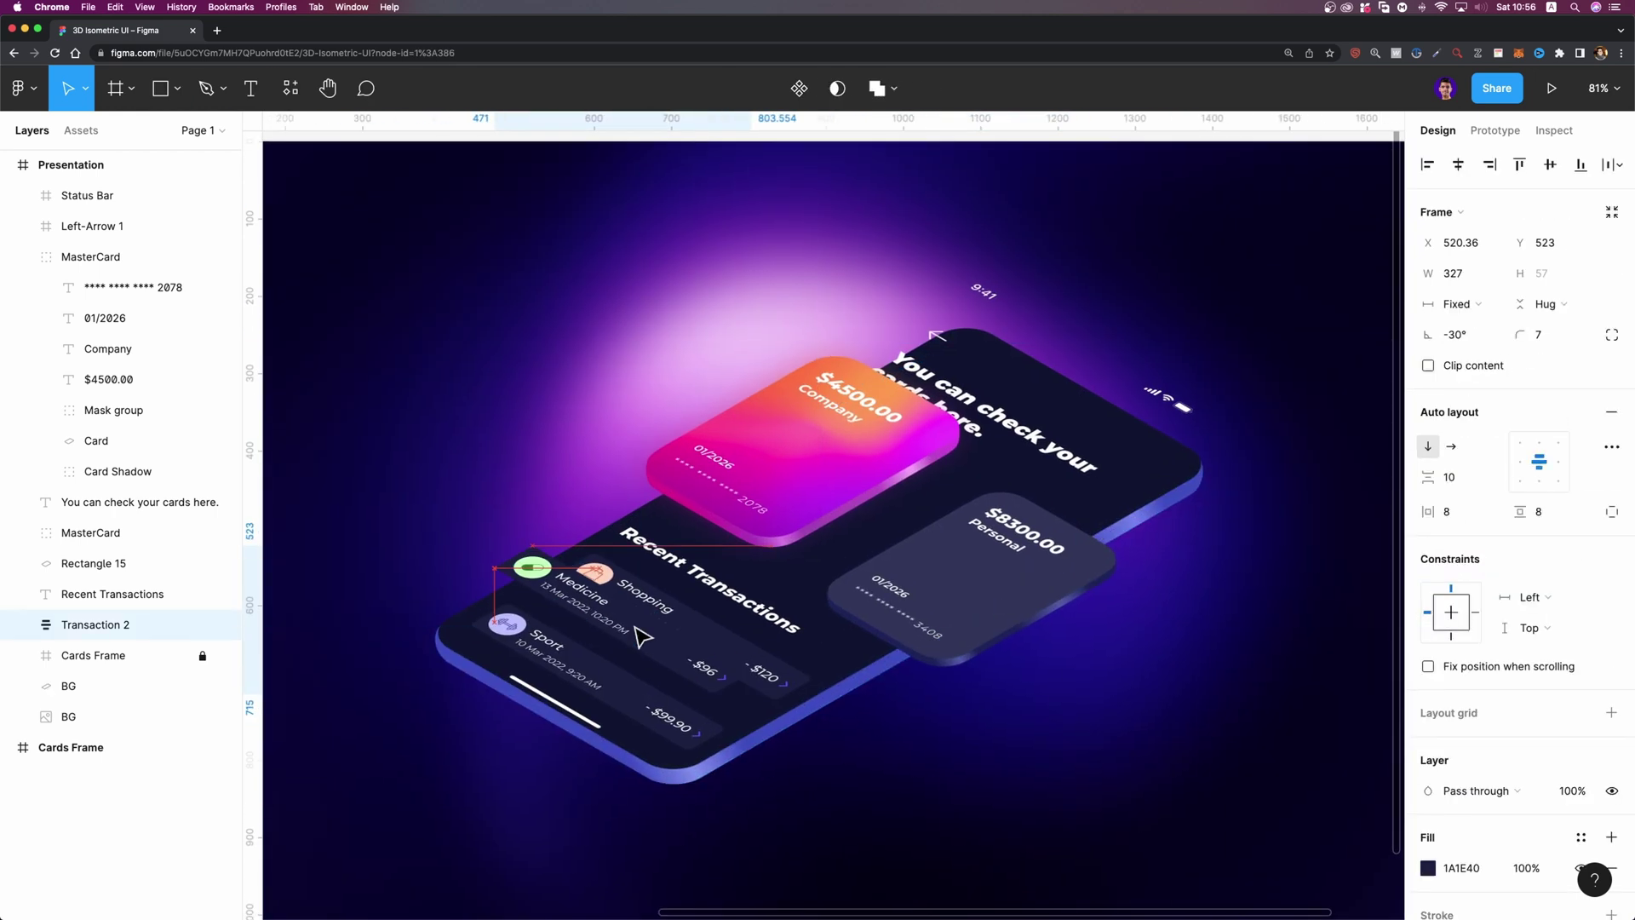
pyautogui.press('Escape')
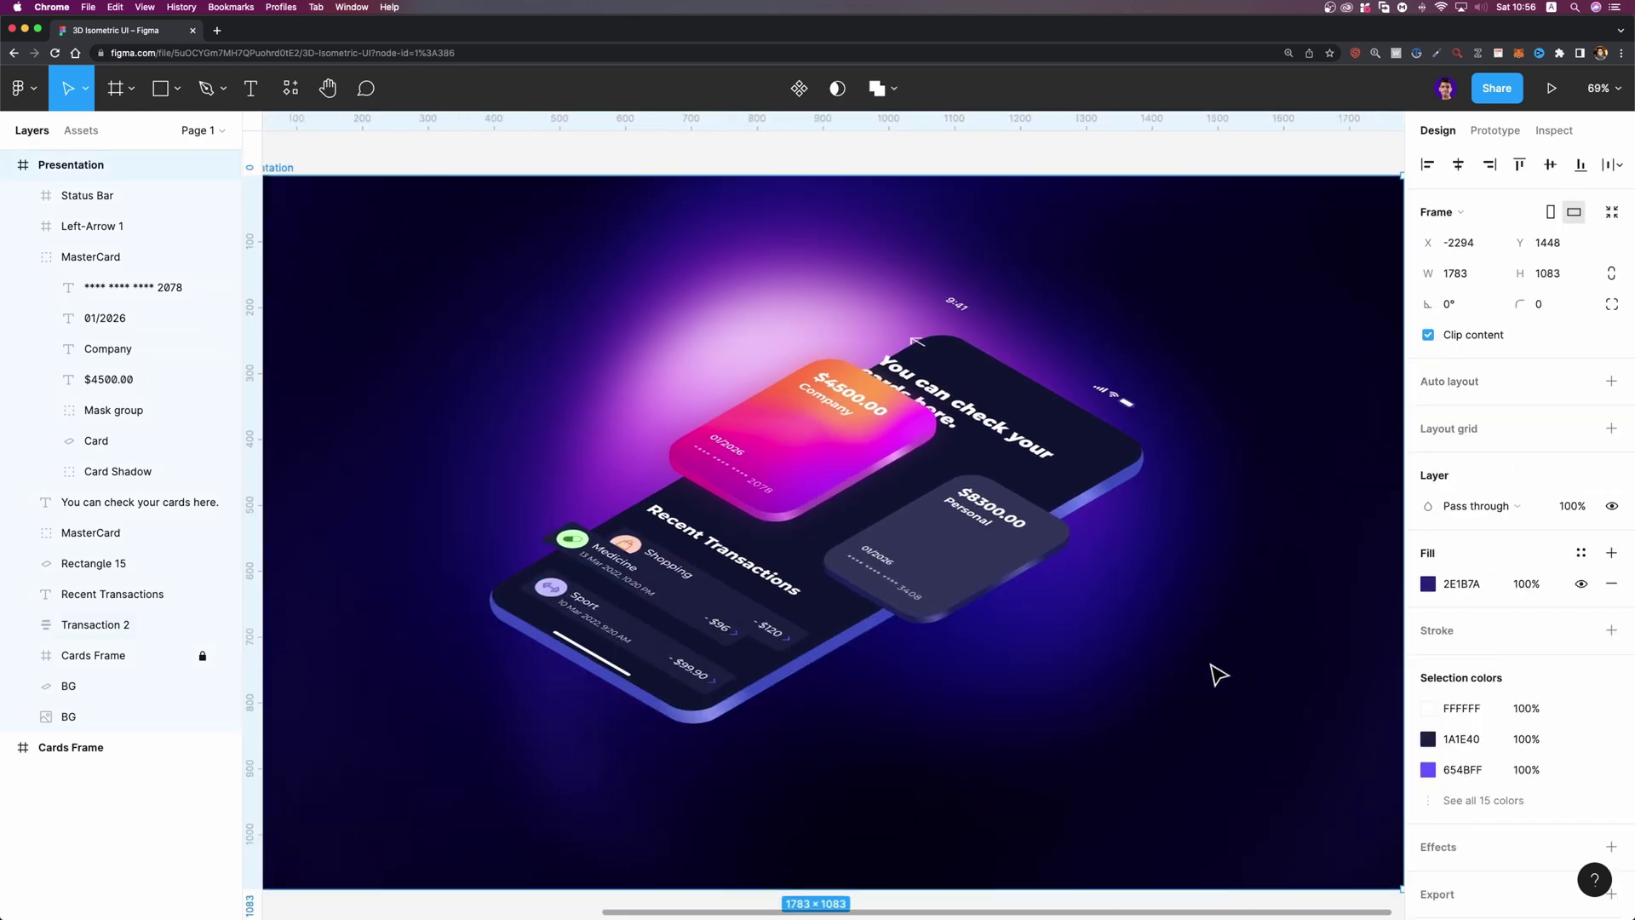